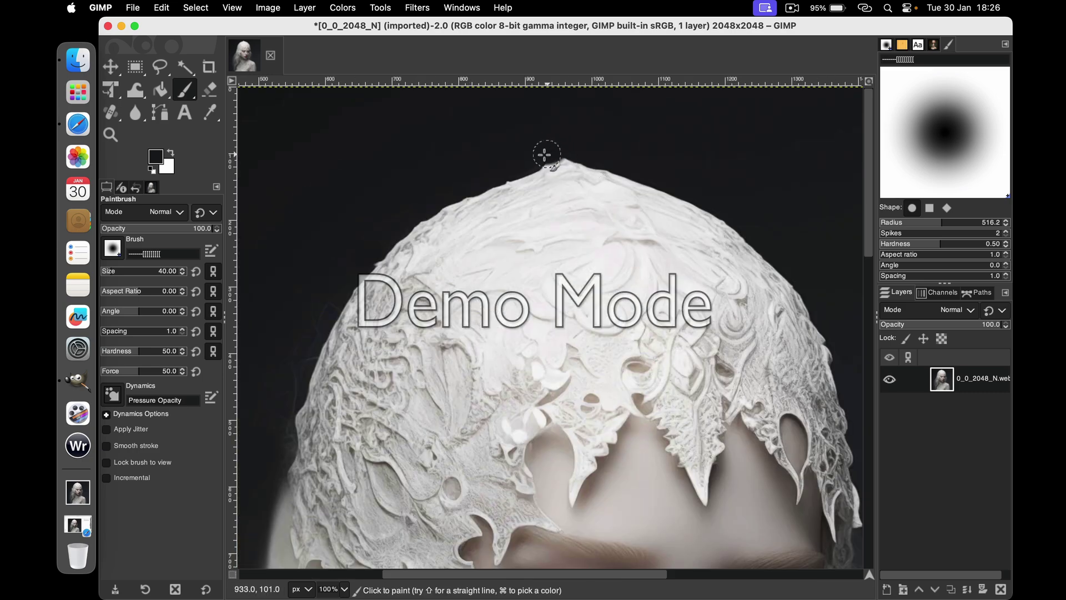
Select the hard Circle (19) brush and scroll the canvas to the woman's face.
left_click(886, 44)
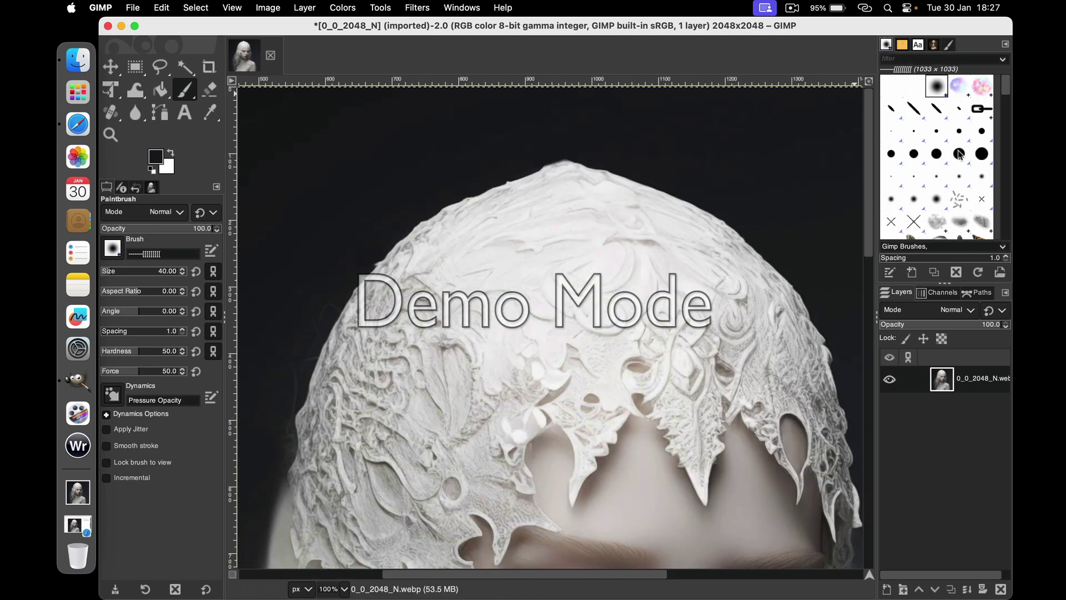
left_click(982, 154)
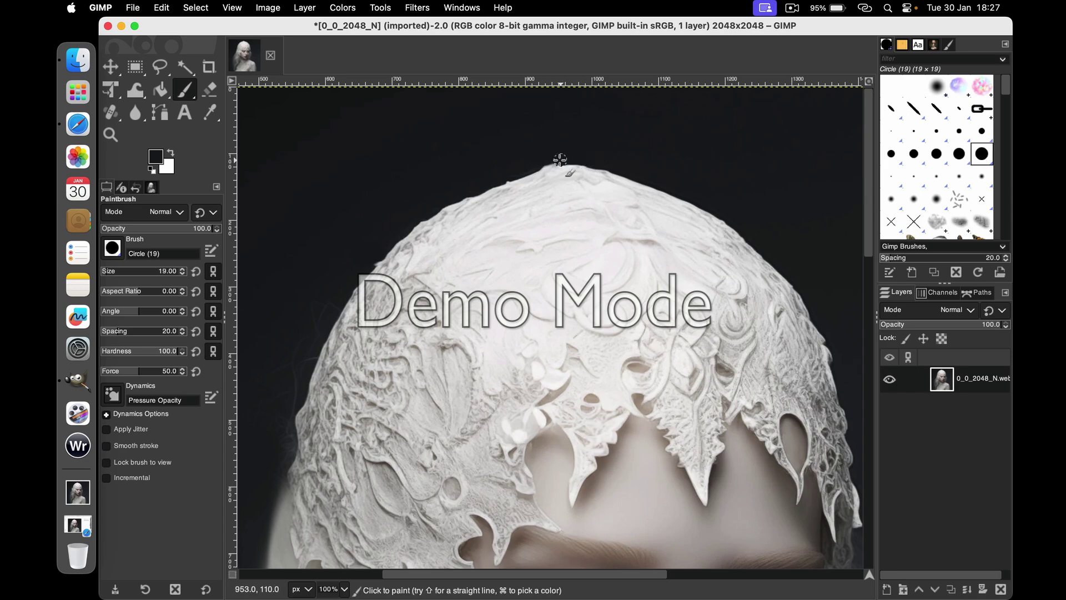
scroll(538, 166, "down", 10)
scroll(536, 166, "right", 3)
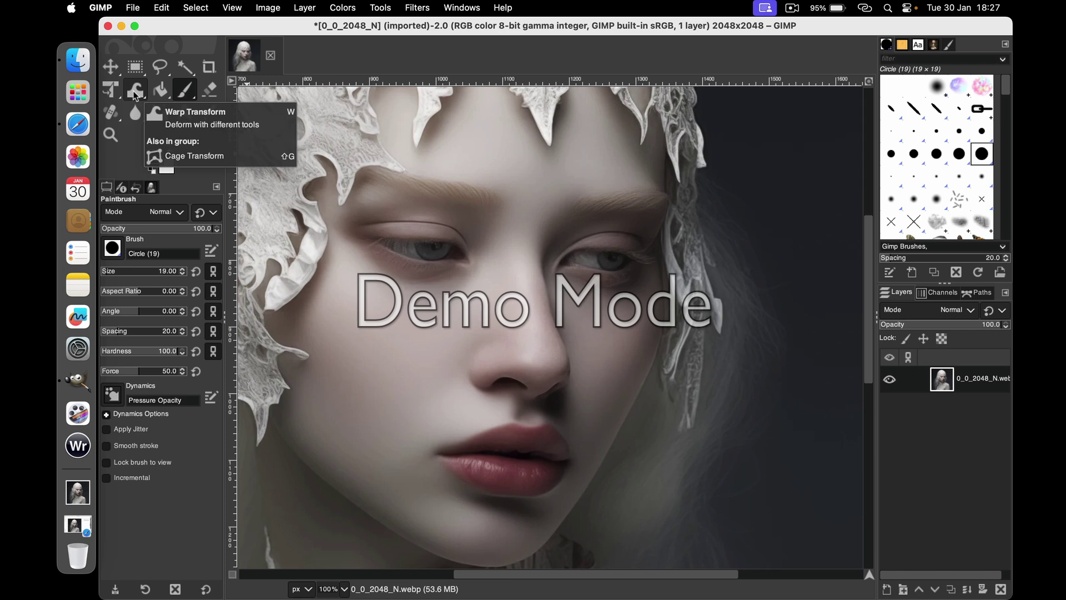
Enlarge both eyes with Warp Transform's Grow area mode.
left_click(136, 90)
left_click(213, 212)
left_click(182, 237)
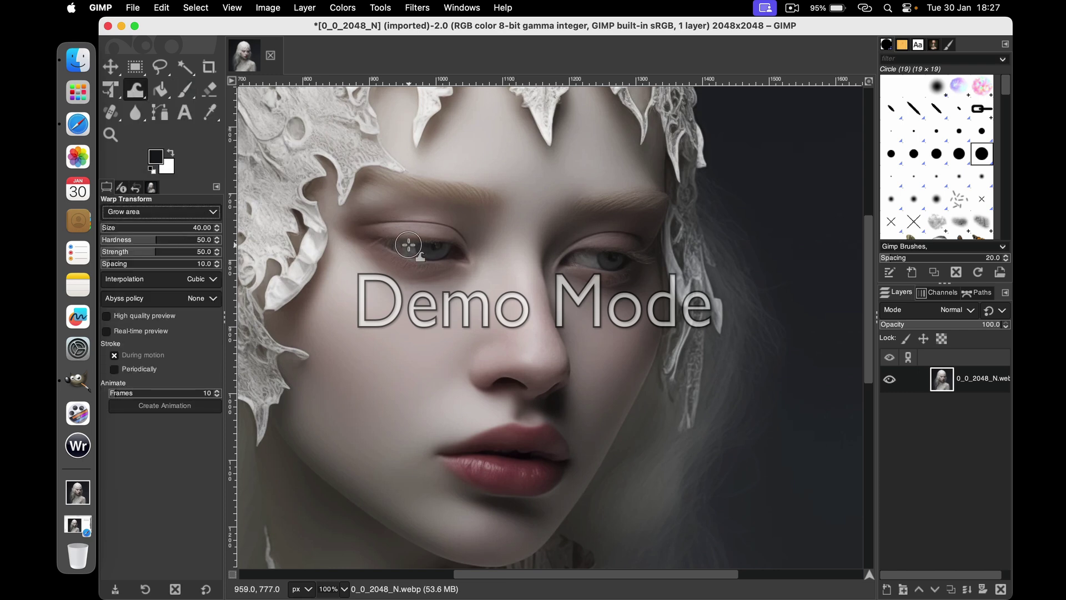
left_click_drag(438, 253, 427, 255)
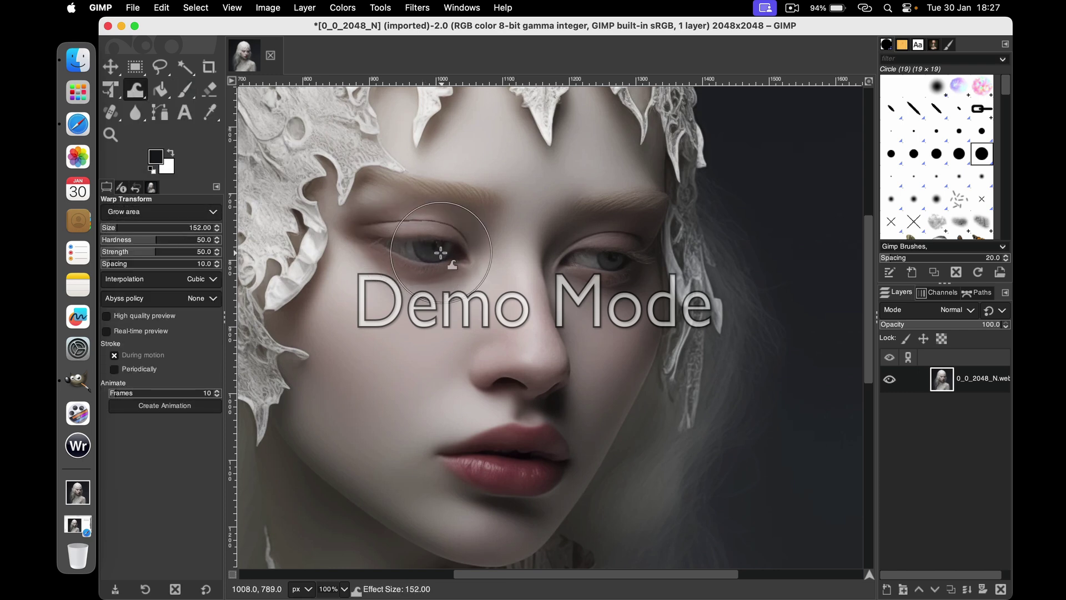
left_click_drag(590, 245, 599, 253)
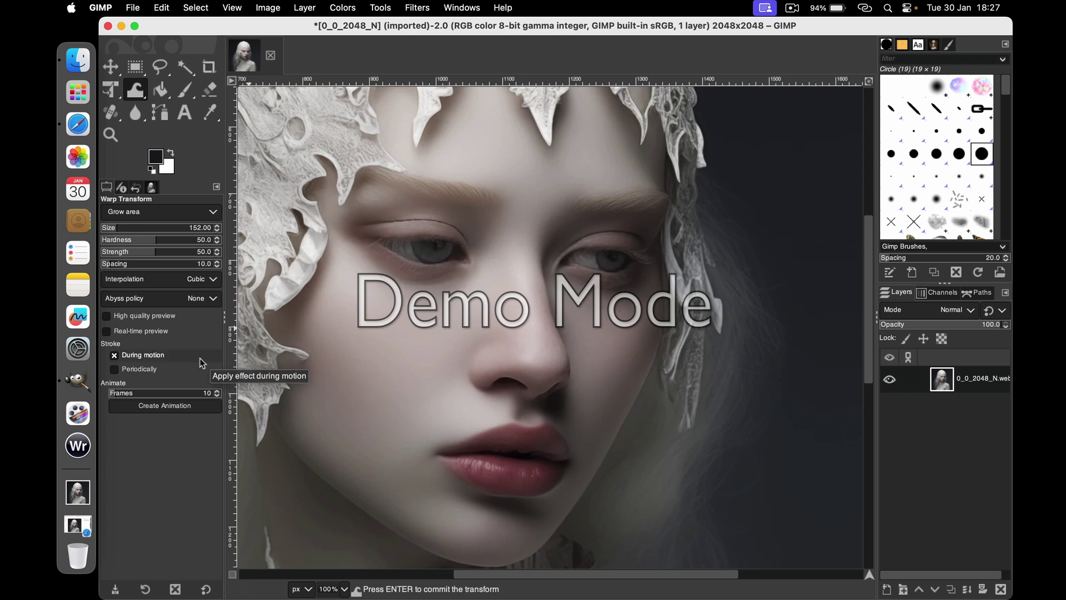
Slim the nose with the Shrink area warp mode.
left_click(213, 211)
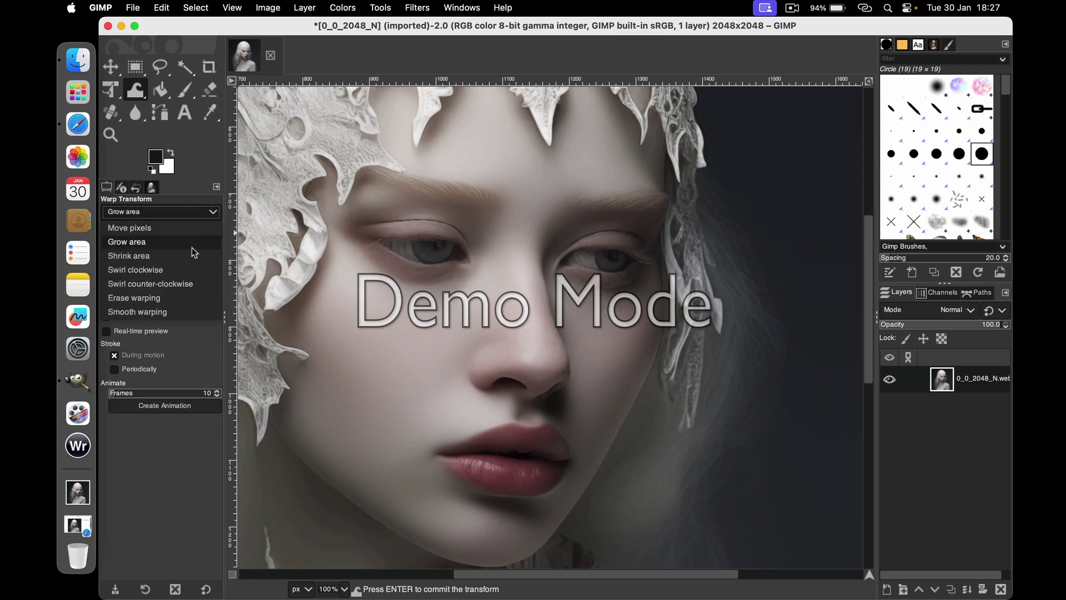
left_click(134, 247)
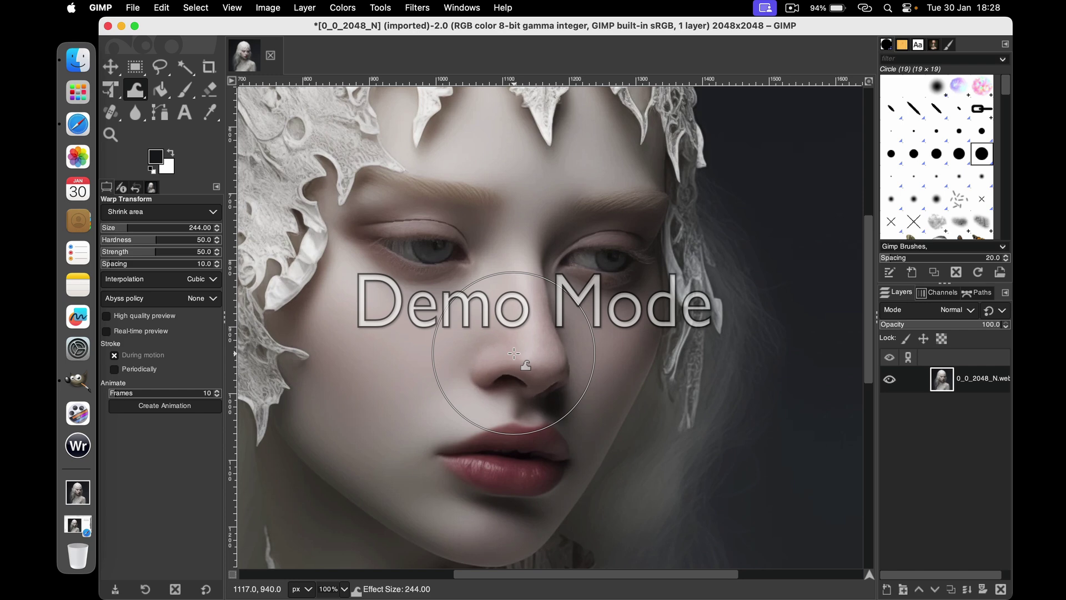
left_click_drag(506, 362, 496, 303)
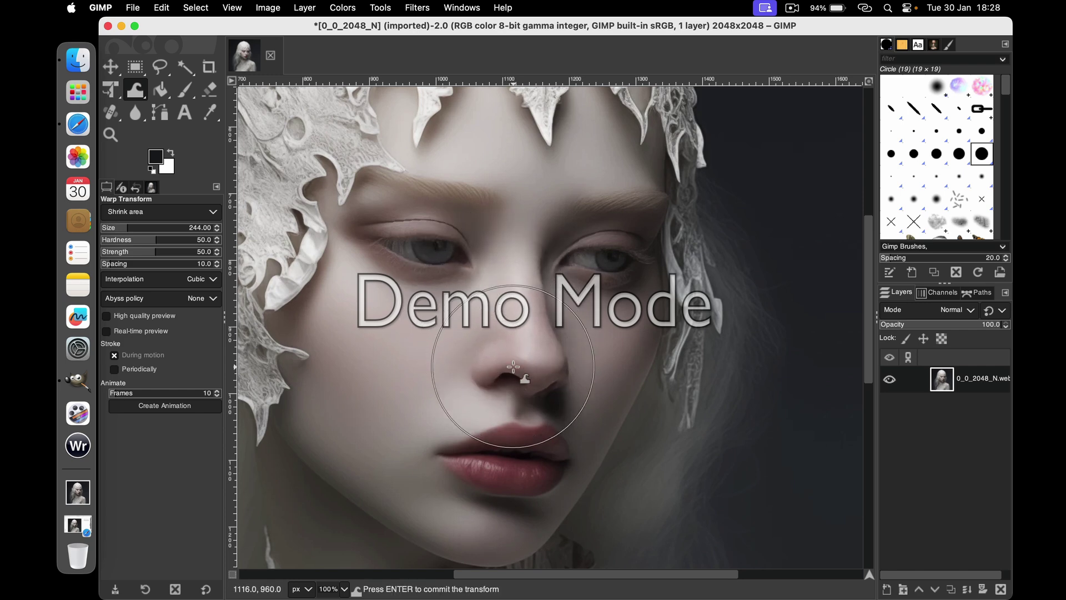
Reshape the eyebrow with the Move pixels warp mode and a smaller brush.
left_click(213, 211)
left_click(161, 212)
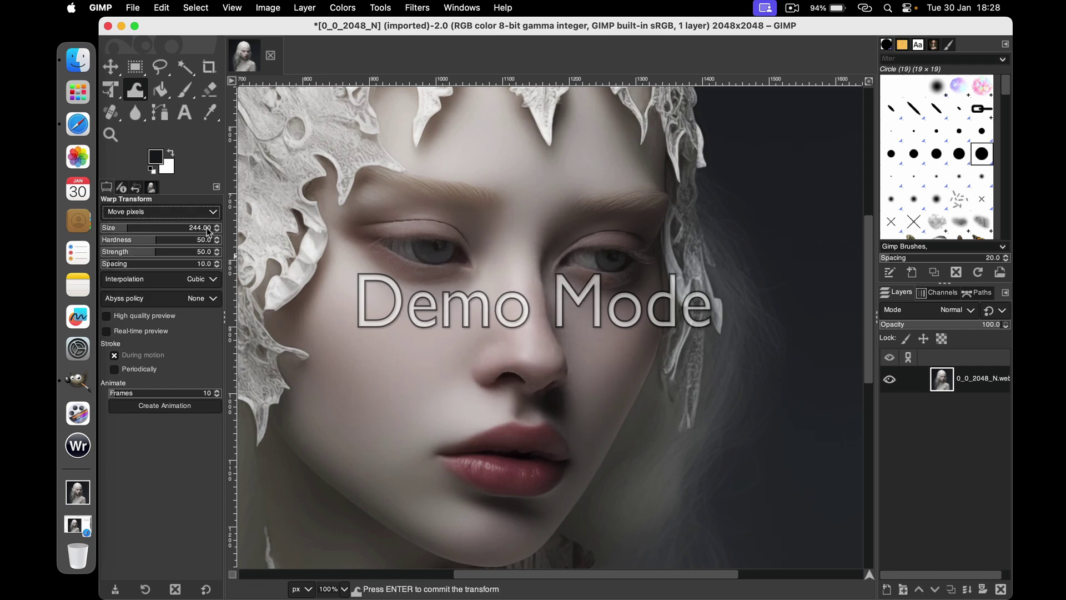
key("bracketleft")
key("bracketleft")
key("bracketleft")
left_click_drag(417, 156, 477, 190)
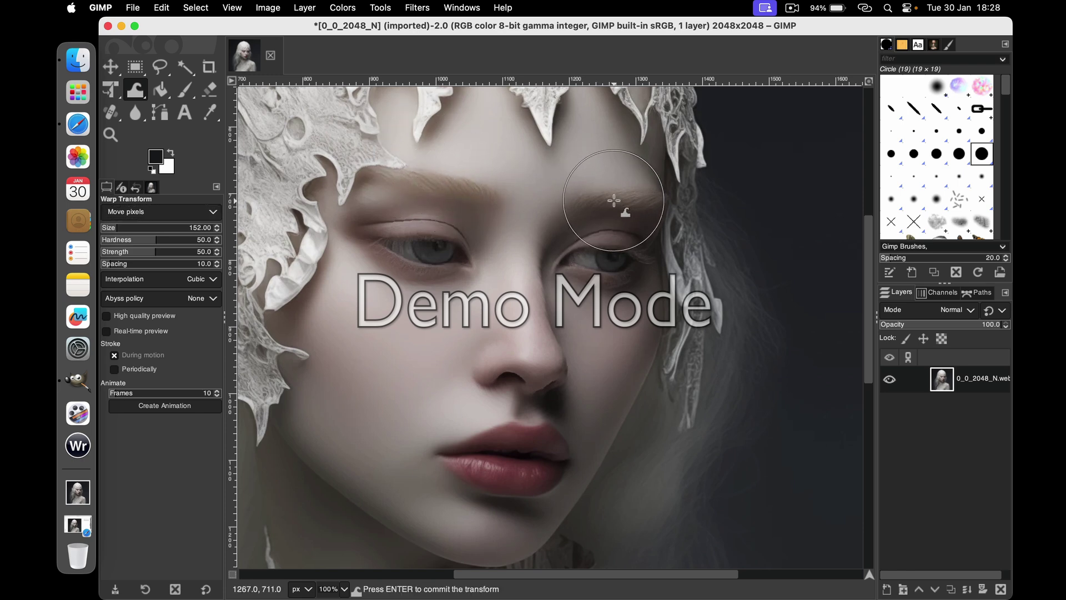
Zoom the view to 400% on the face.
scroll(377, 392, "down", 5)
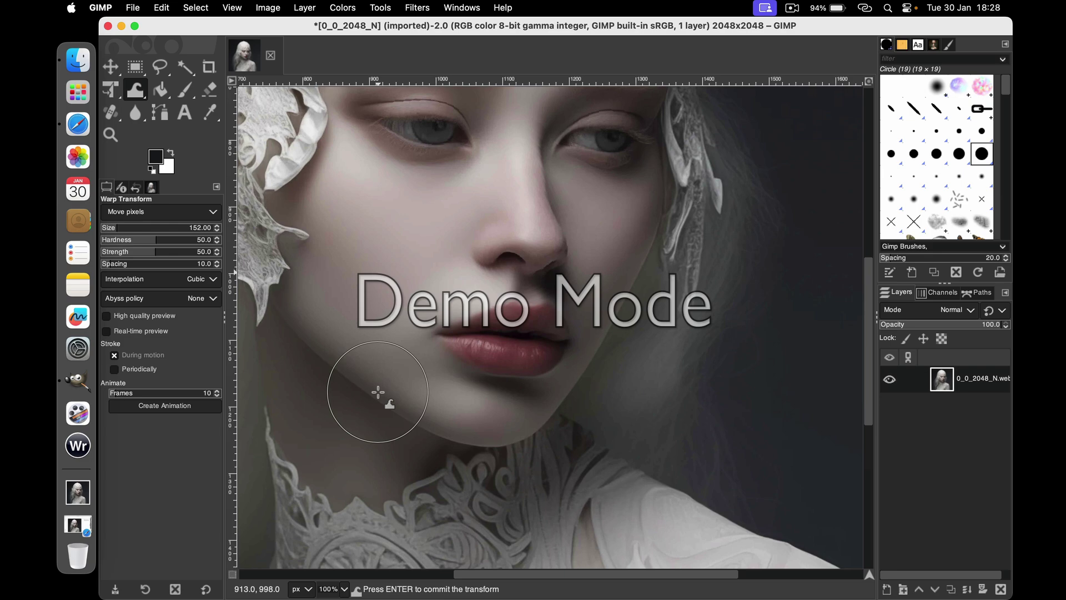
scroll(377, 392, "down", 2)
scroll(377, 391, "down", 3)
scroll(378, 392, "left", 5)
scroll(377, 392, "down", 3)
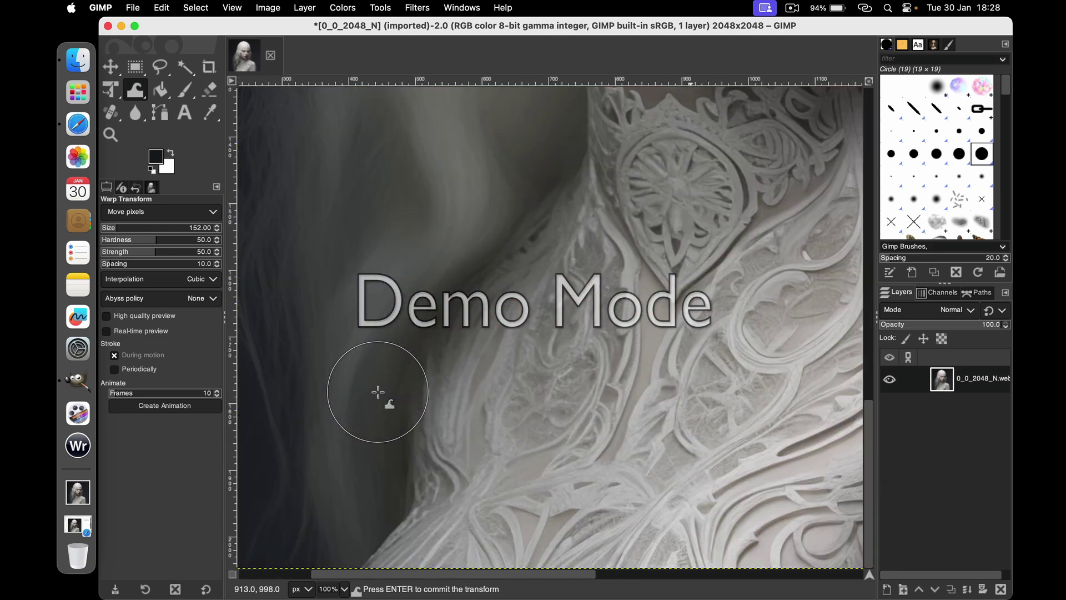
scroll(378, 392, "right", 5)
scroll(378, 392, "left", 5)
scroll(377, 392, "right", 5)
scroll(378, 392, "up", 10)
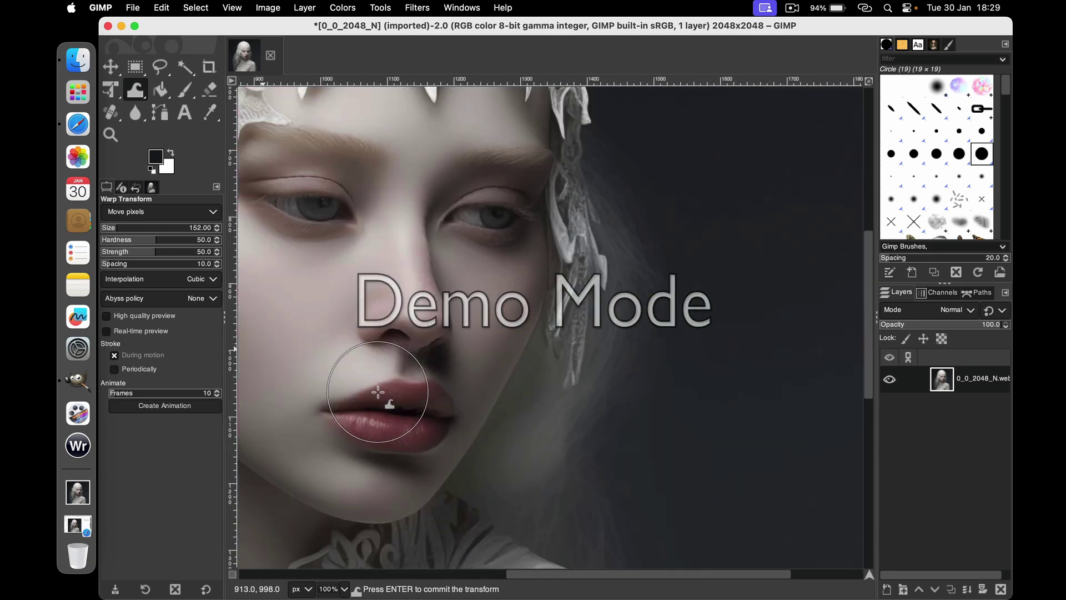
left_click(344, 588)
left_click(328, 508)
scroll(333, 306, "down", 3)
scroll(333, 306, "right", 3)
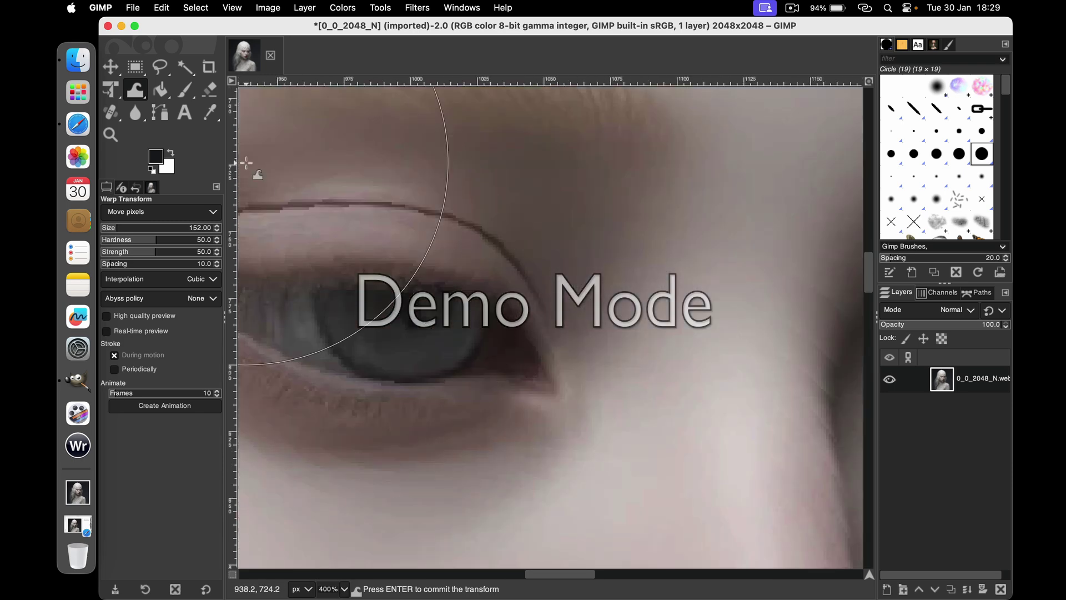
Mix a green background colour in the colour editor.
key("o")
left_click(389, 335)
left_click(166, 165)
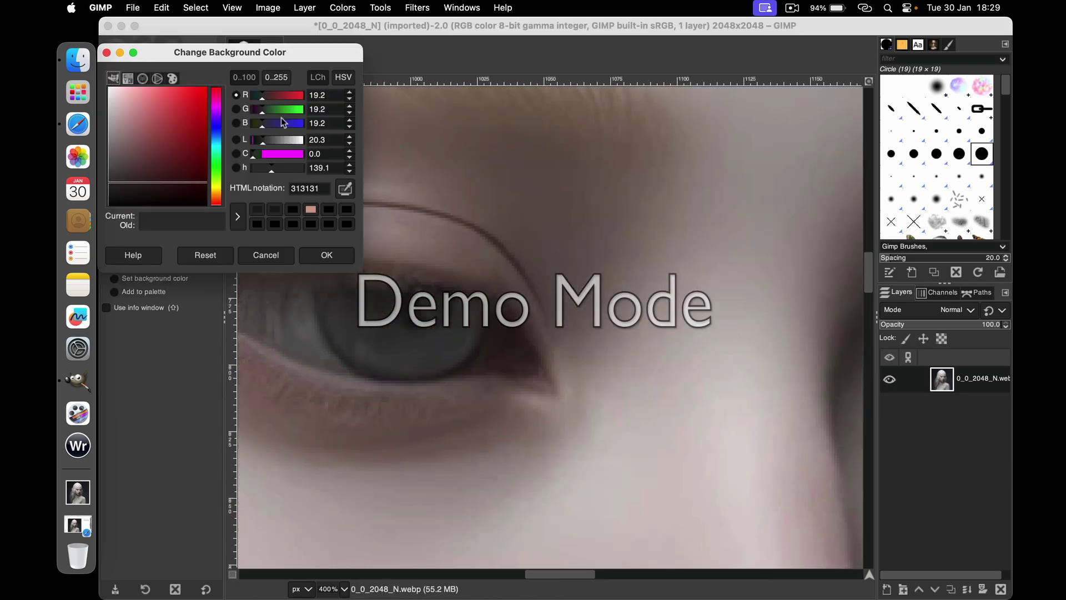
left_click(270, 110)
left_click_drag(176, 165, 168, 159)
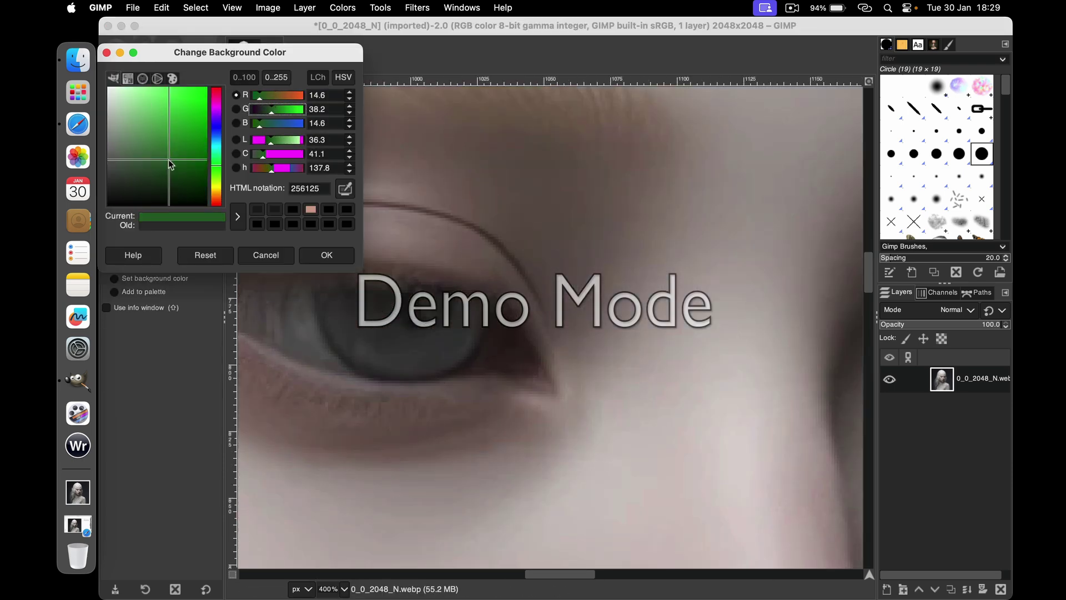
key("Return")
Paint a faint stroke over the iris with a small, low-opacity Paintbrush.
key("bracketright")
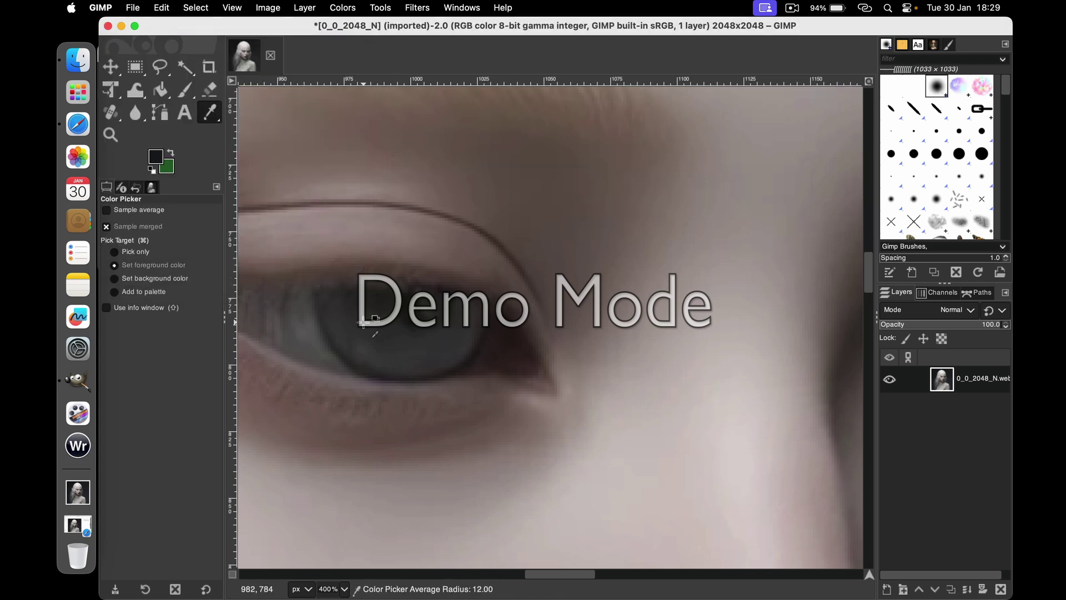
left_click(185, 90)
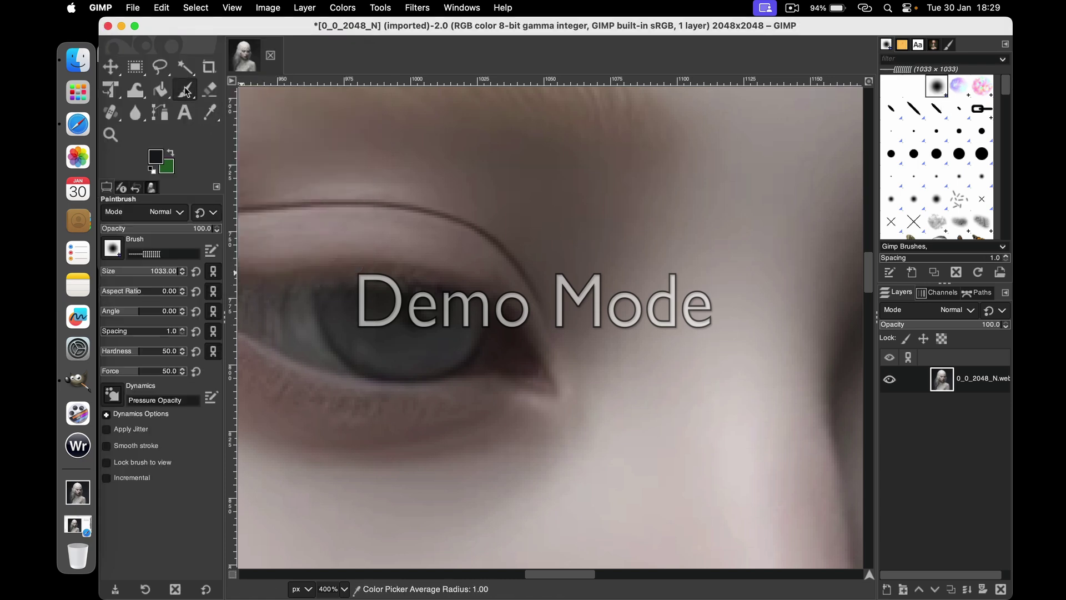
left_click_drag(147, 268, 112, 270)
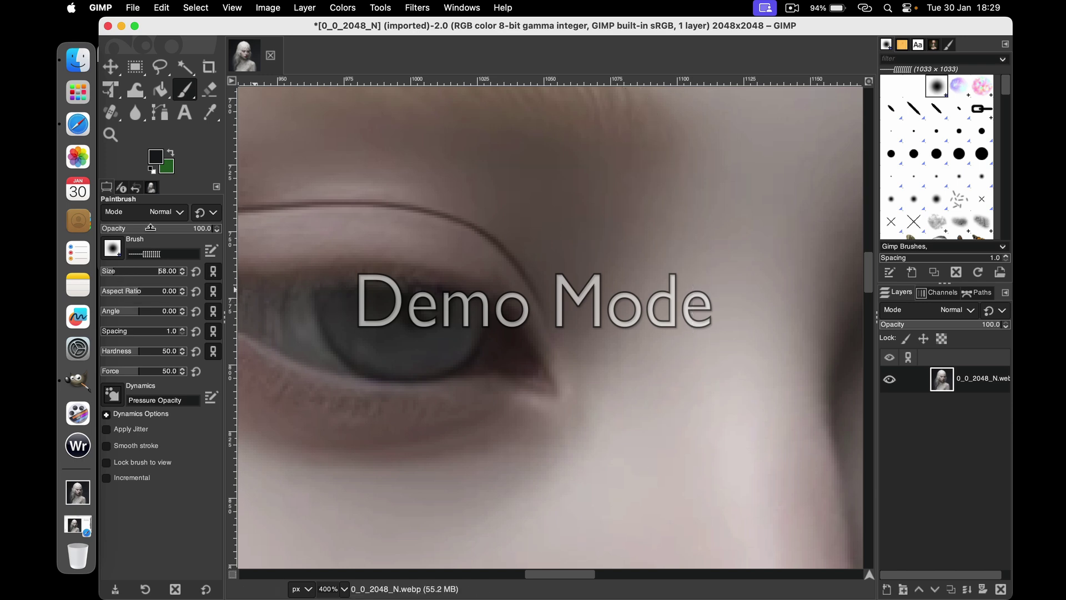
left_click(150, 227)
scroll(184, 273, "down", 4)
left_click_drag(357, 333, 391, 347)
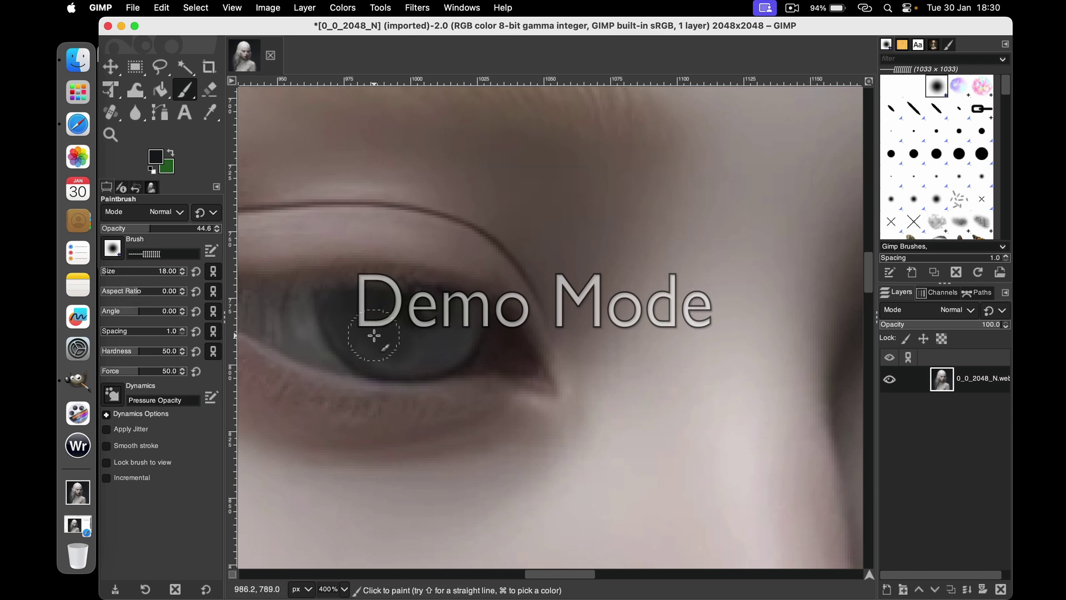
Brighten the green, make it the foreground colour, and undo trial strokes near the lid and brow.
left_click(169, 167)
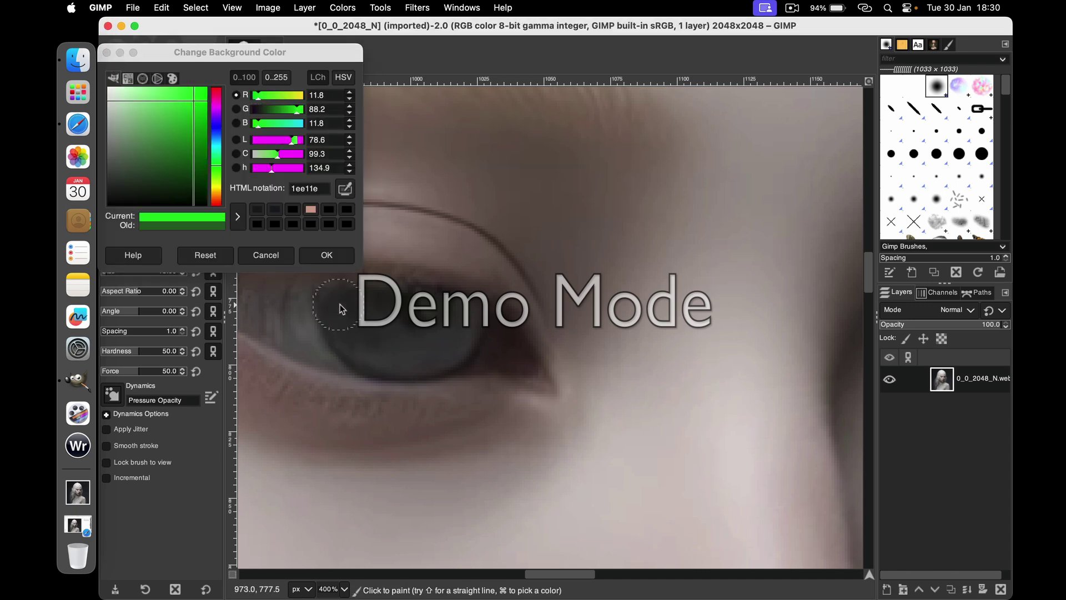
left_click(326, 252)
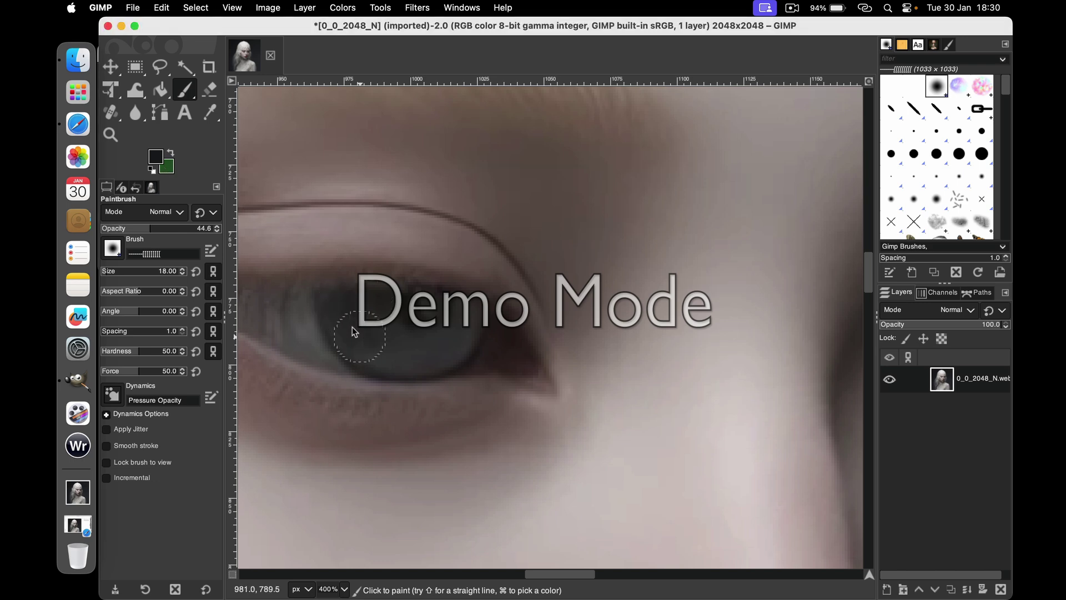
left_click_drag(591, 213, 683, 179)
key("ctrl+z")
key("x")
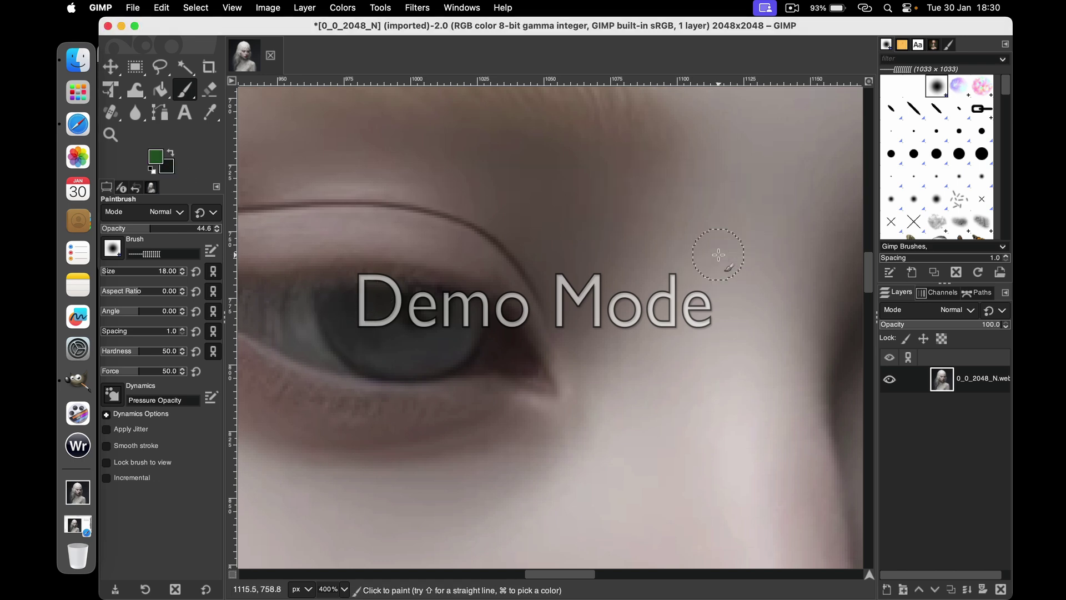
left_click(186, 229)
left_click_drag(733, 250, 714, 225)
key("ctrl+z")
Repaint the iris in softer green at about 23 opacity, undoing unwanted strokes.
left_click_drag(348, 315, 430, 341)
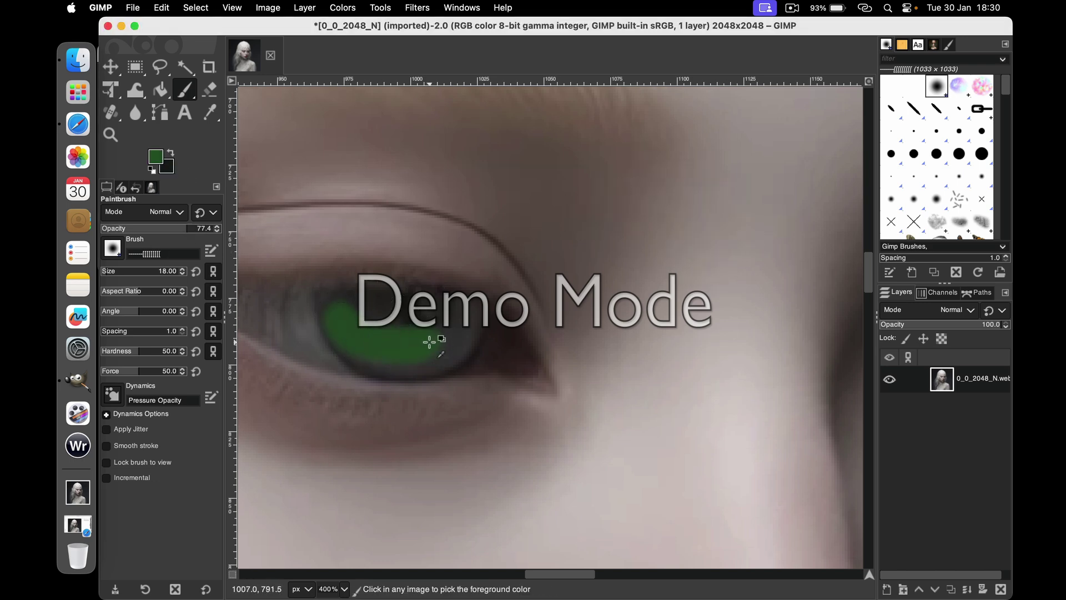
key("ctrl+z")
left_click(149, 228)
left_click_drag(333, 311, 404, 352)
key("ctrl+z")
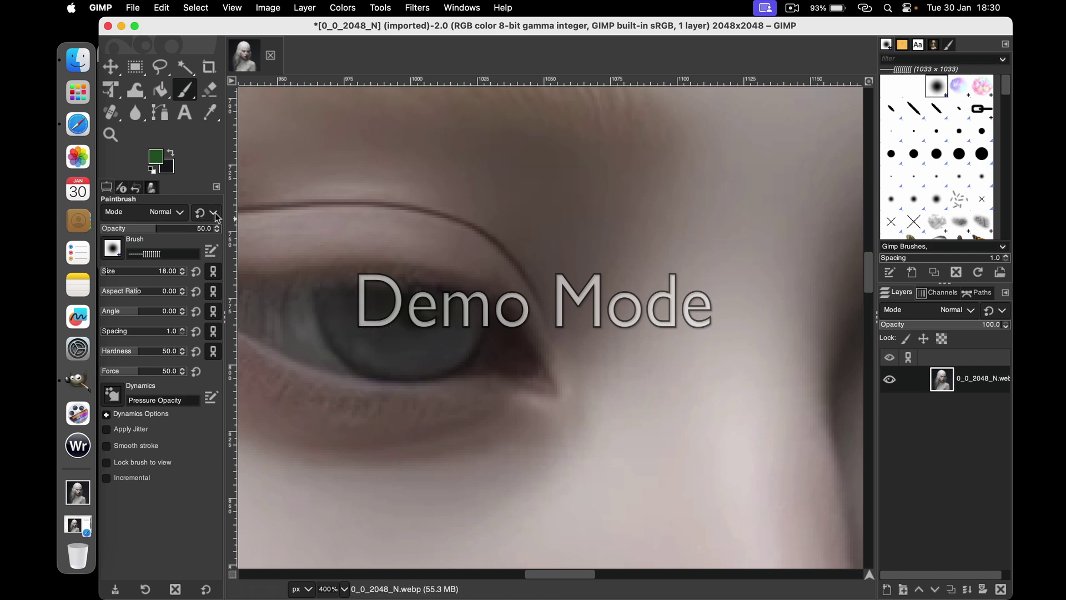
left_click(127, 228)
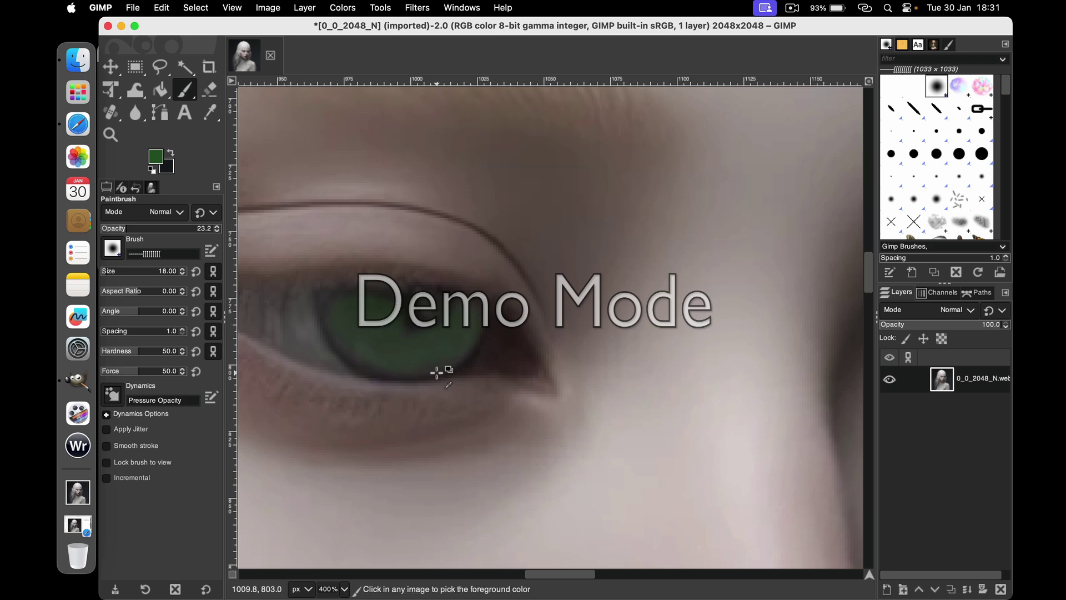
key("ctrl+z")
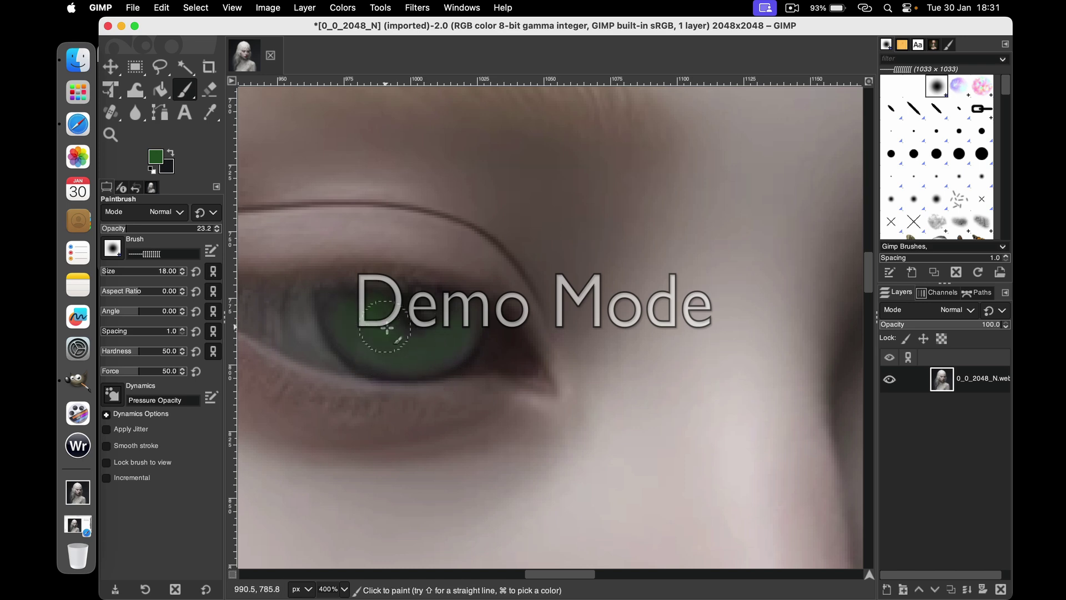
scroll(387, 327, "right", 5)
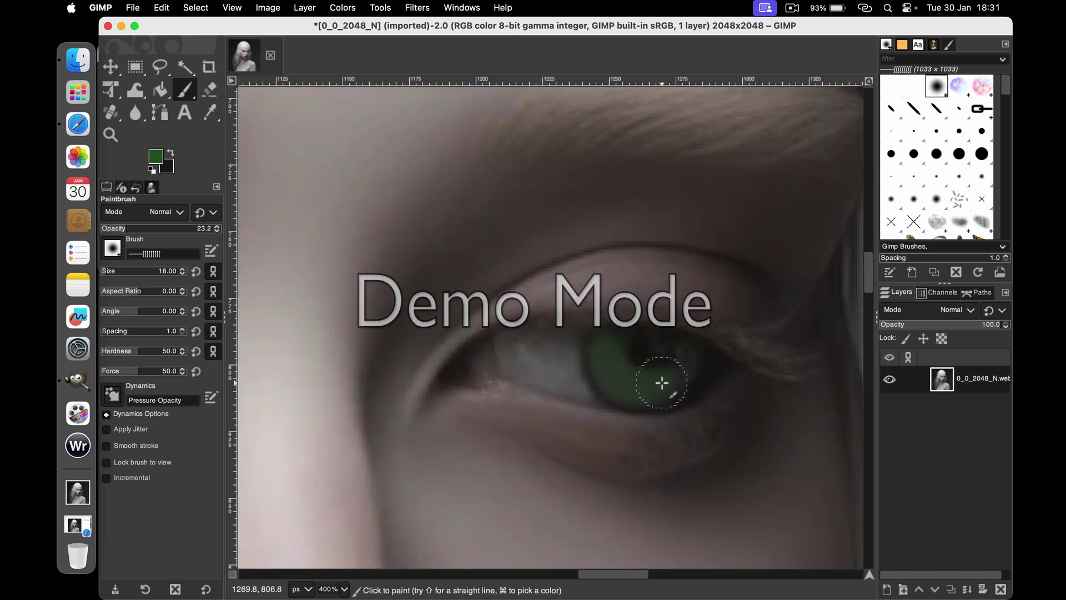
left_click(344, 589)
Zoom to 200% on the eye and set the paint colour to light sage green.
left_click(343, 545)
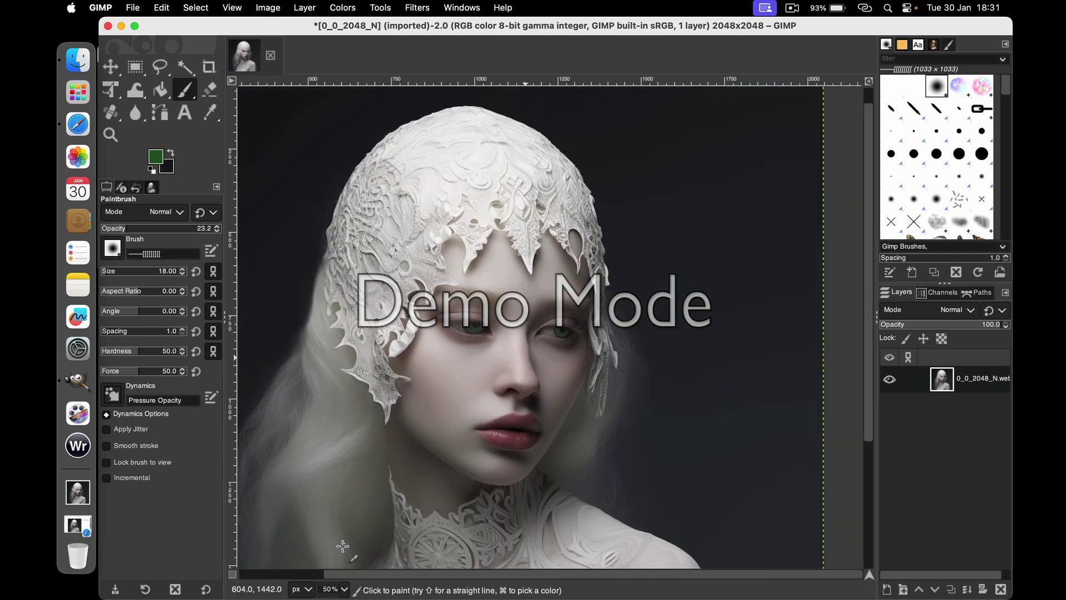
left_click(344, 589)
left_click(344, 492)
scroll(355, 480, "left", 5)
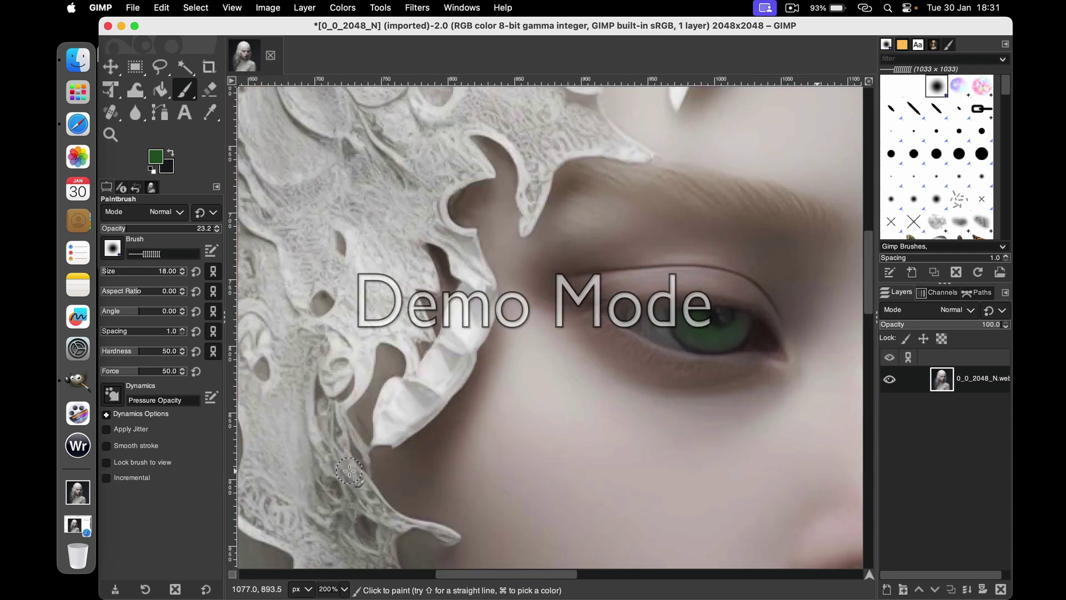
left_click(155, 157)
left_click(137, 138)
left_click(326, 253)
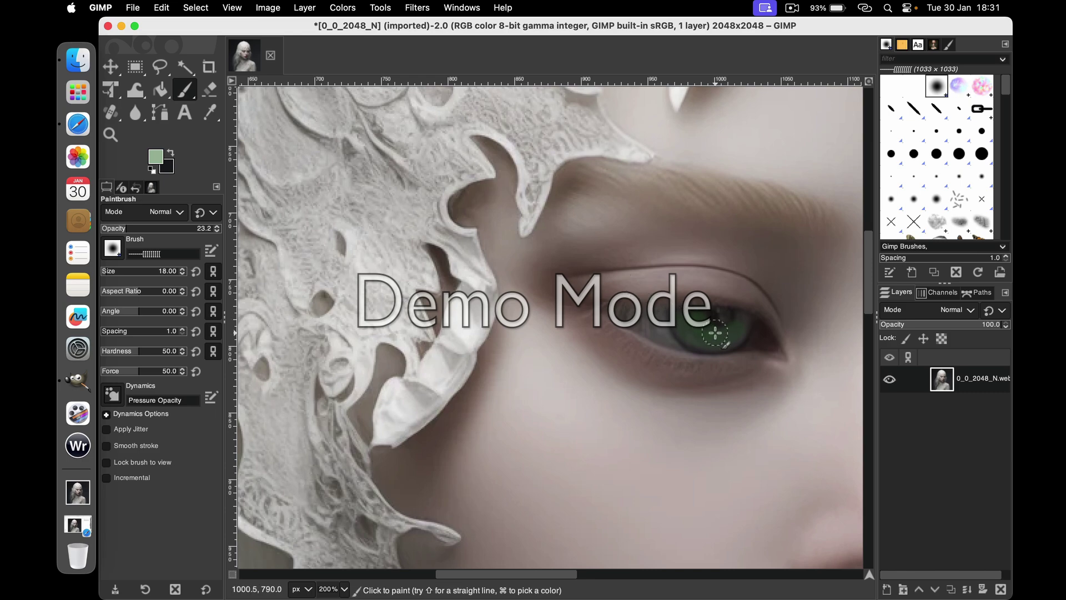
Paint both irises with the brush at size 11 then 6, and smudge the green in.
key("bracketleft")
key("bracketleft")
key("bracketleft")
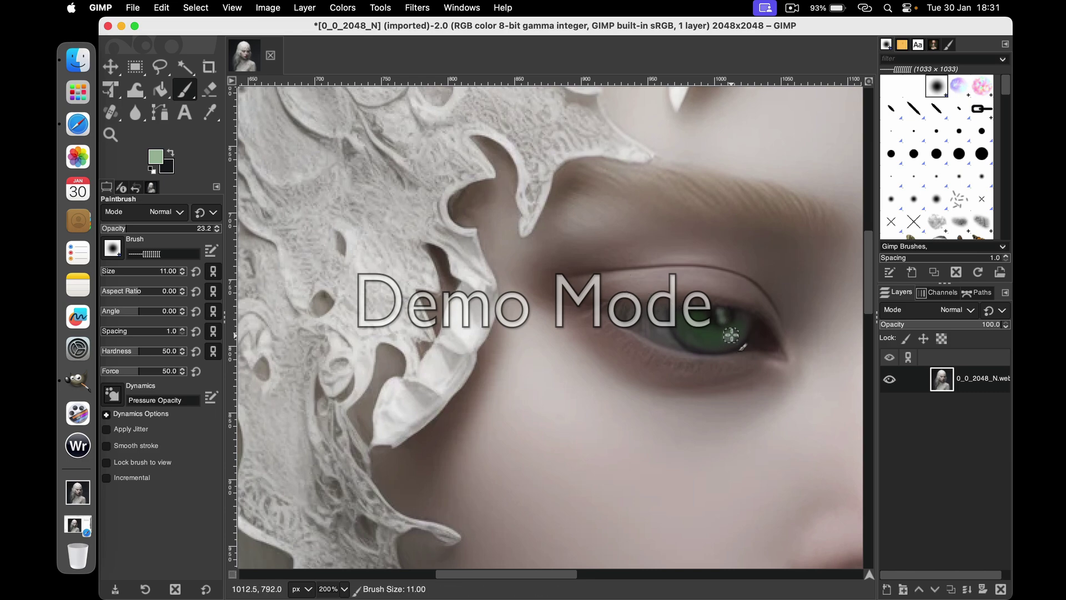
scroll(731, 335, "right", 5)
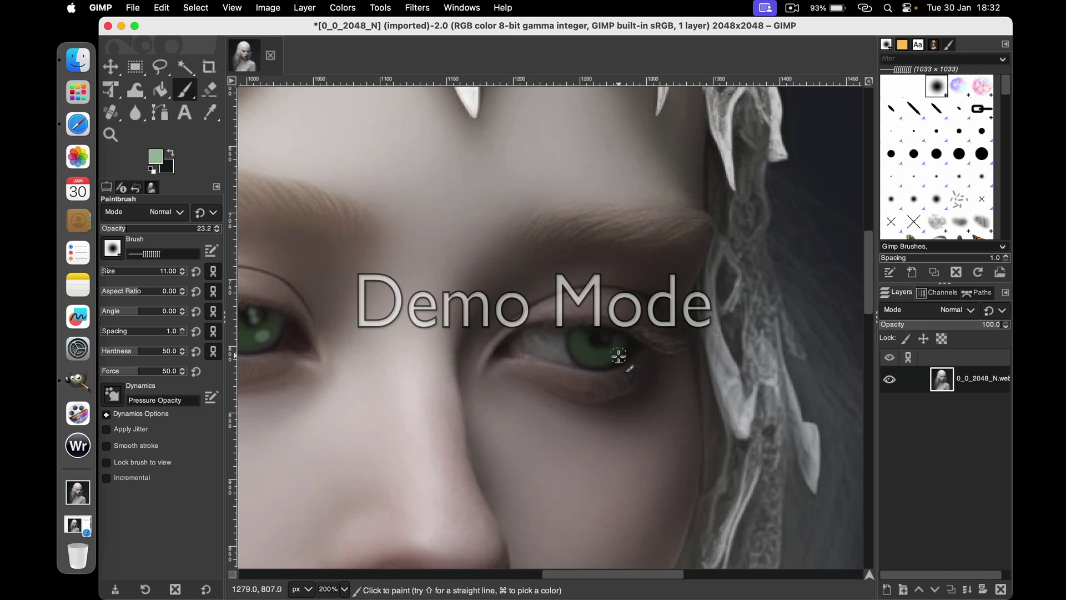
key("bracketleft")
key("bracketleft")
key("bracketleft")
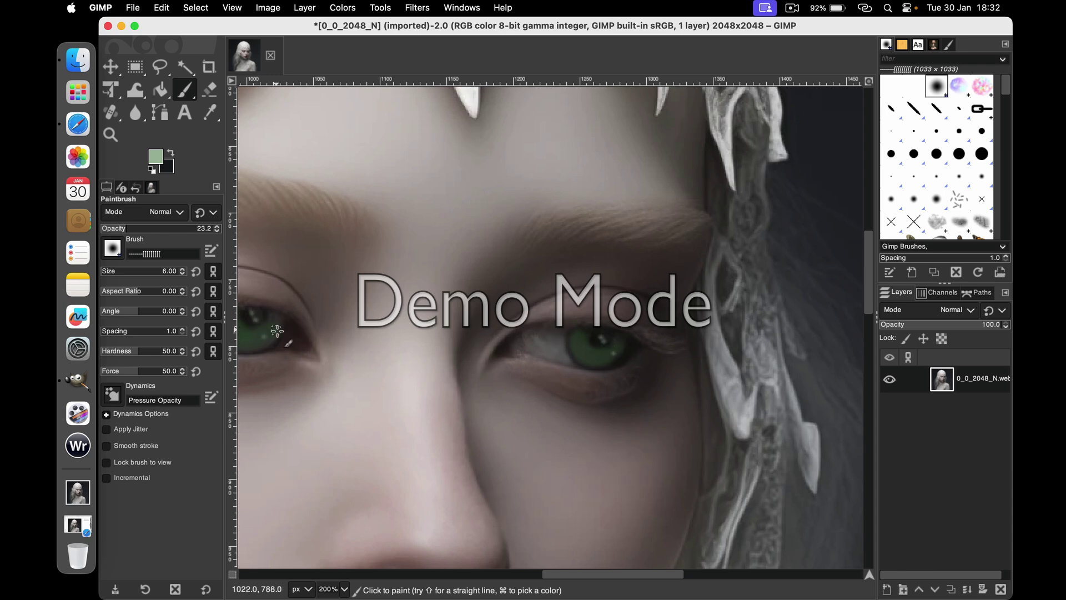
key("shift+2")
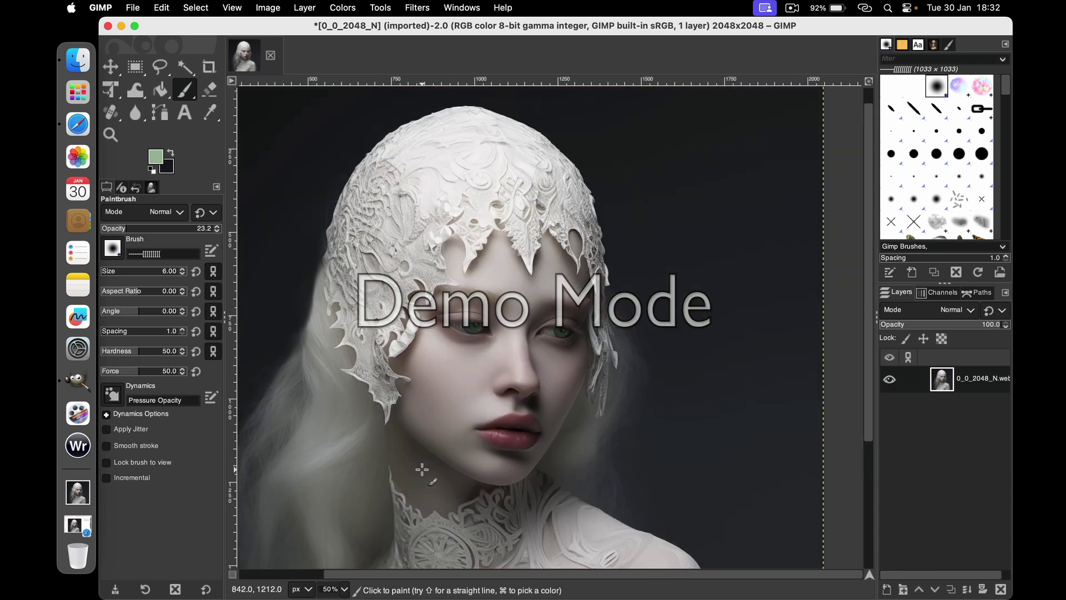
left_click(344, 589)
left_click(336, 531)
left_click(344, 589)
left_click(336, 519)
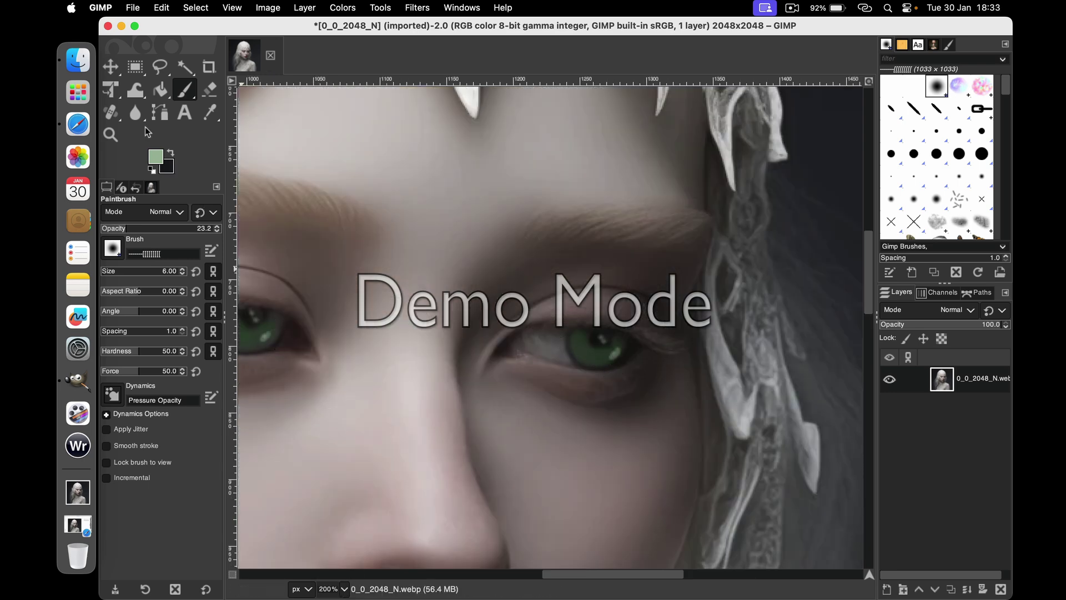
left_click_drag(135, 111, 203, 114)
left_click(262, 339)
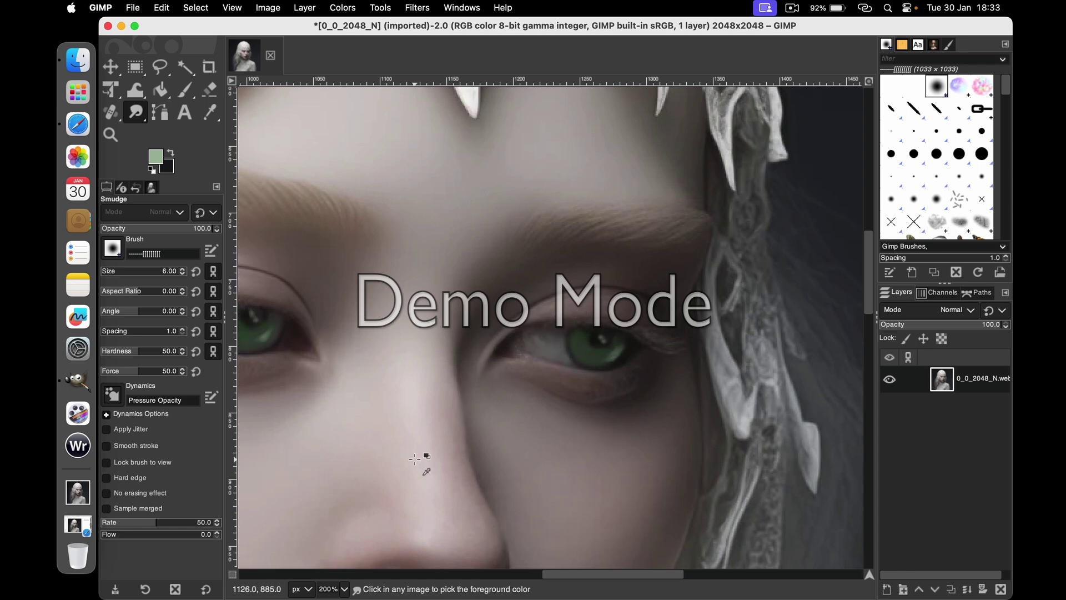
left_click(343, 589)
left_click(339, 532)
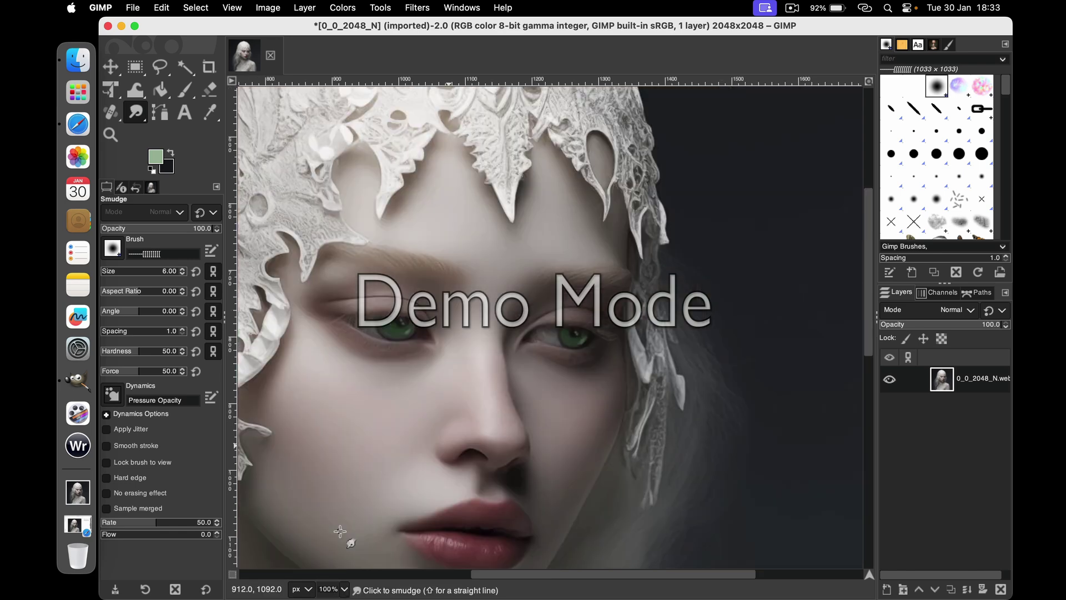
left_click(344, 589)
left_click(340, 521)
right_click(364, 492)
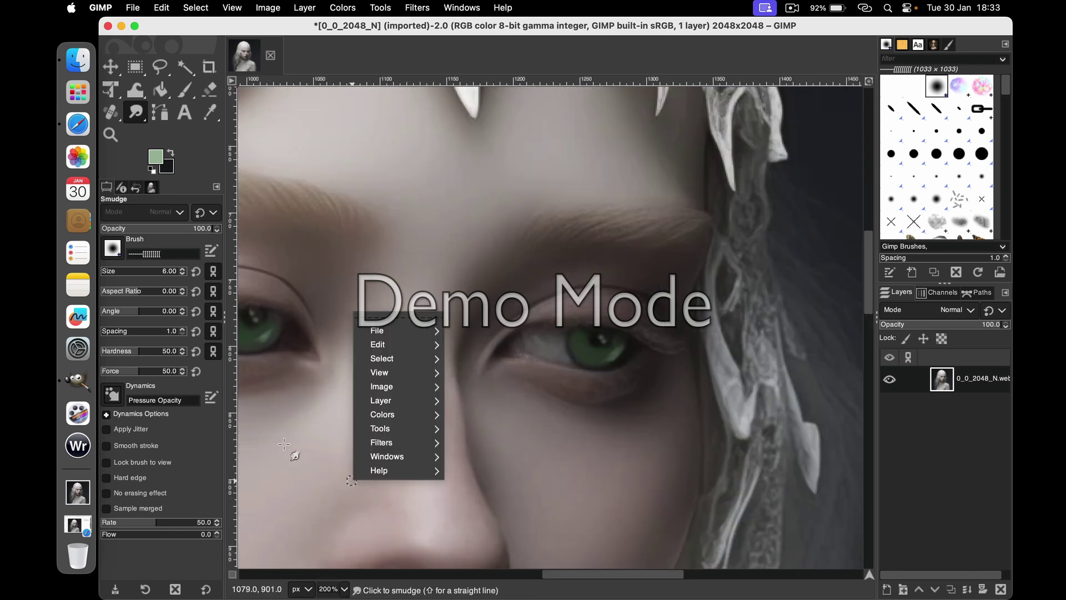
key("Escape")
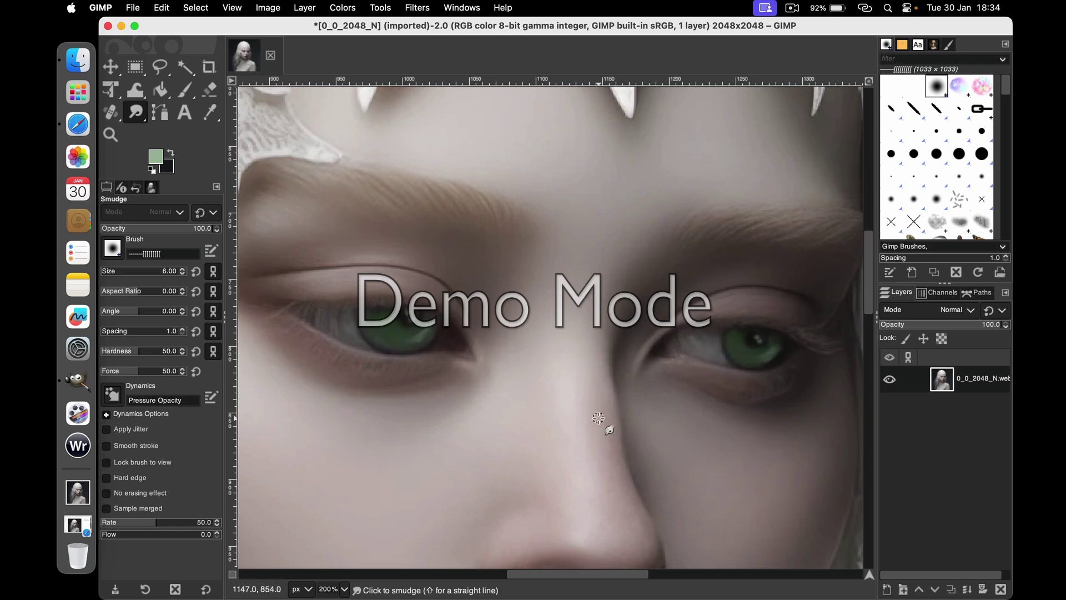
Browse the eyelash brushes and settle on fdl_eyelashes.abr-010.
scroll(949, 210, "down", 5)
scroll(949, 210, "down", 3)
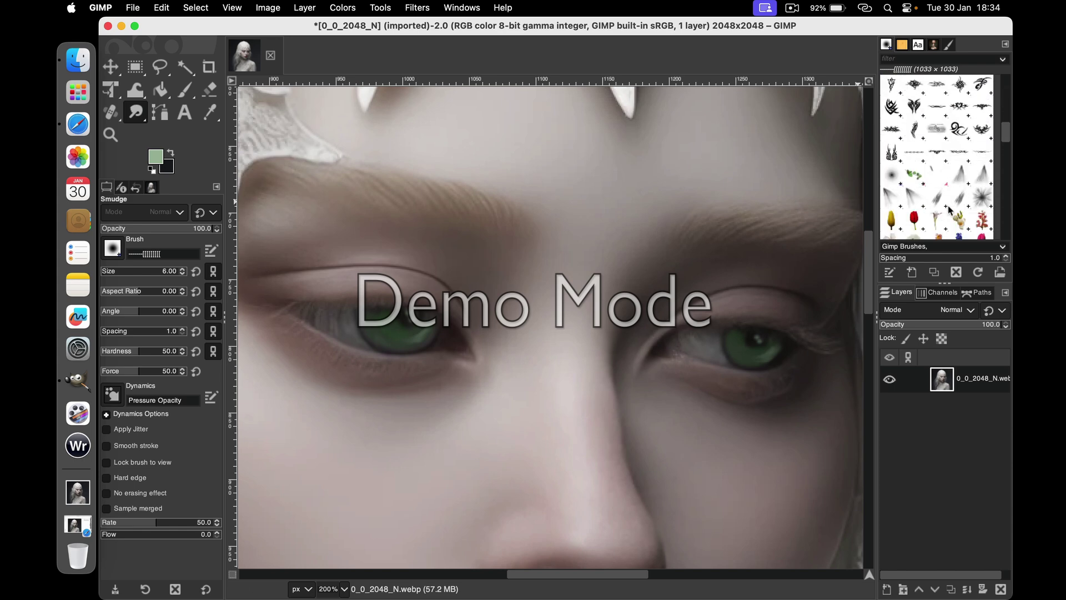
scroll(949, 210, "down", 2)
scroll(950, 210, "down", 2)
scroll(950, 210, "down", 2)
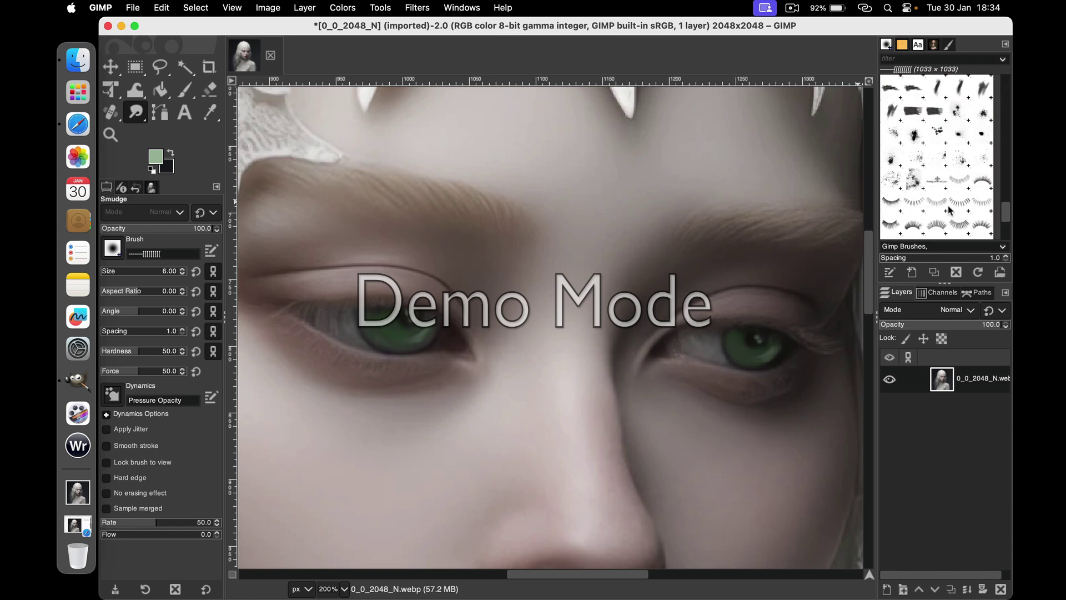
left_click(982, 181)
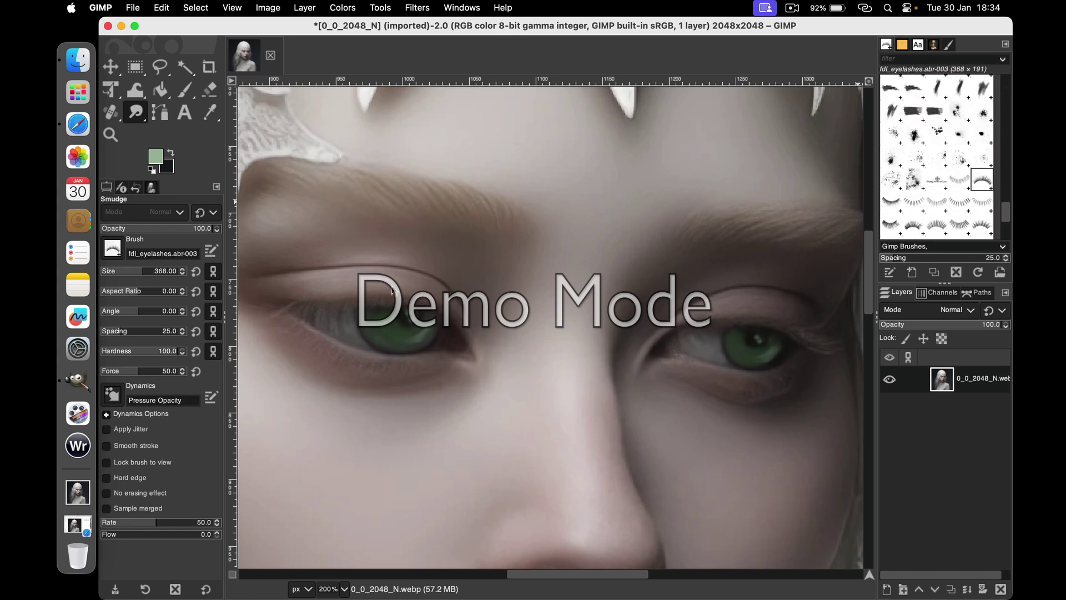
left_click_drag(145, 275, 125, 274)
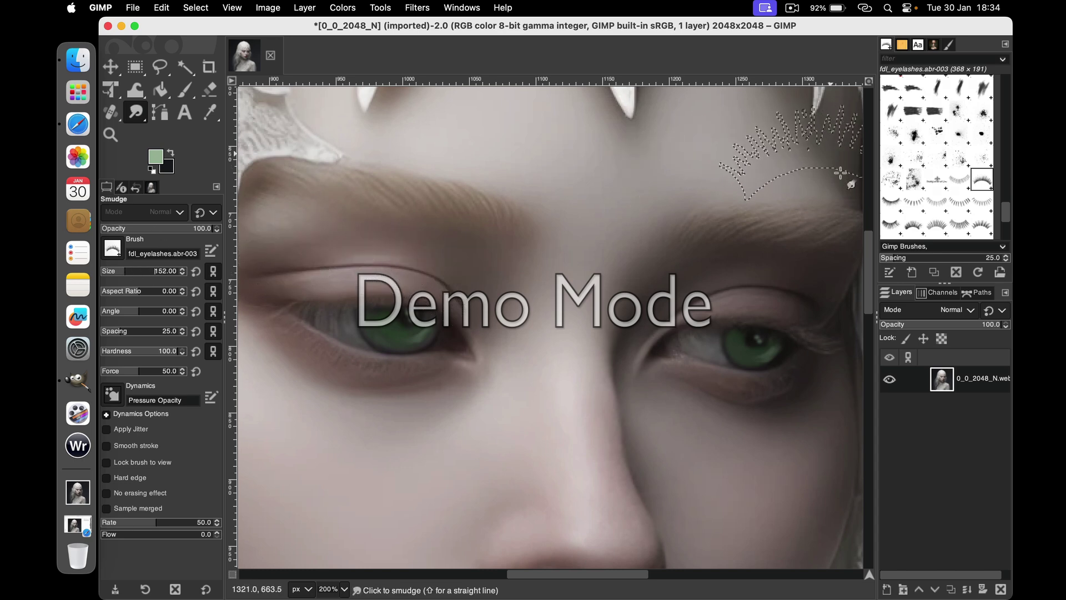
key("period")
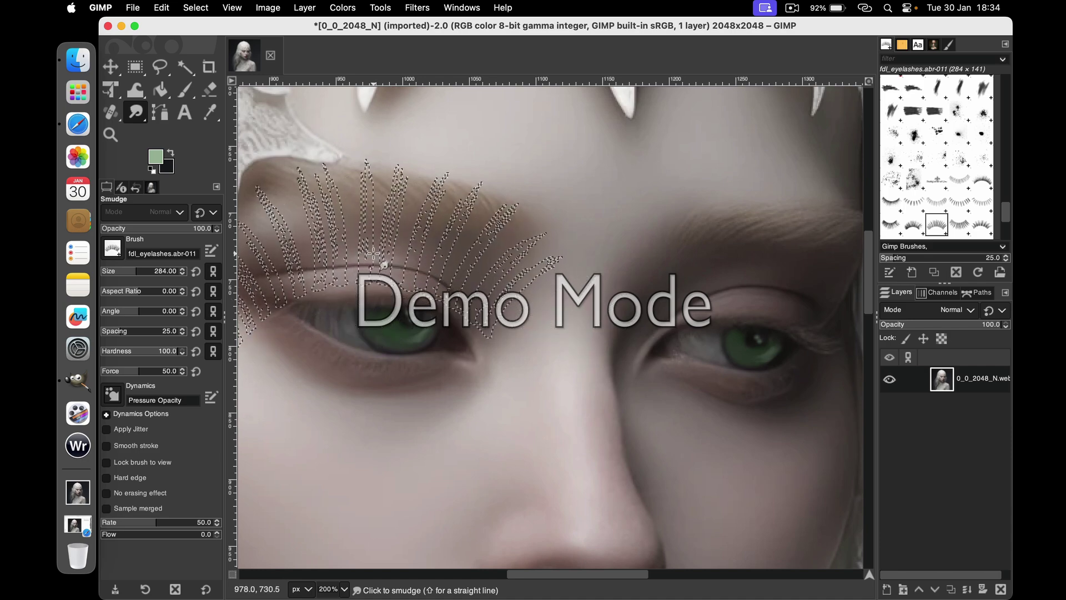
key("bracketleft")
key("bracketleft")
key("bracketleft")
key("bracketleft")
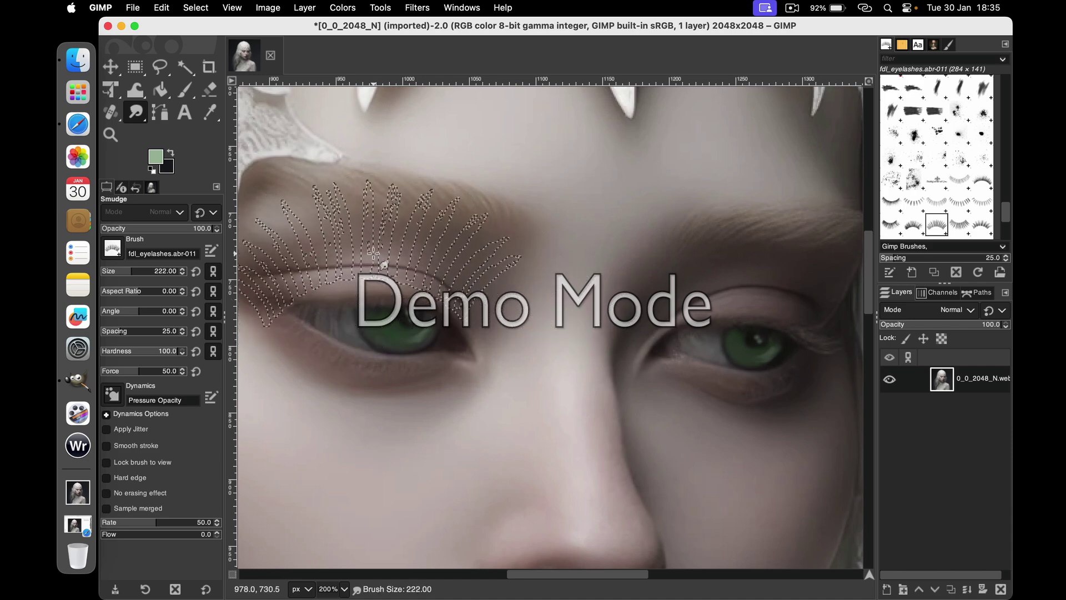
key("bracketleft")
key("bracketleft")
key("bracketleft")
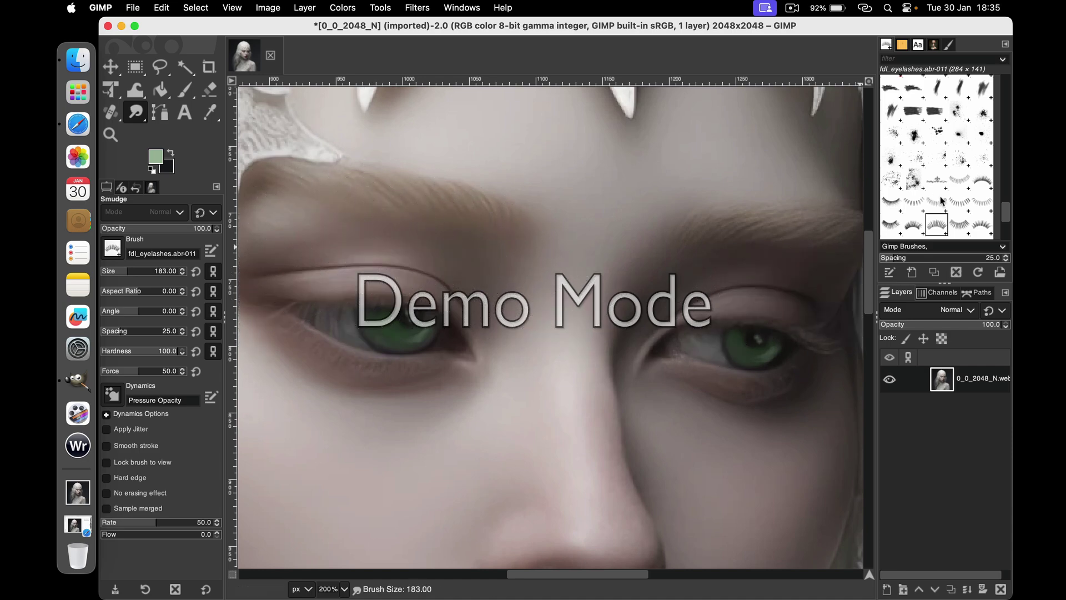
left_click(915, 228)
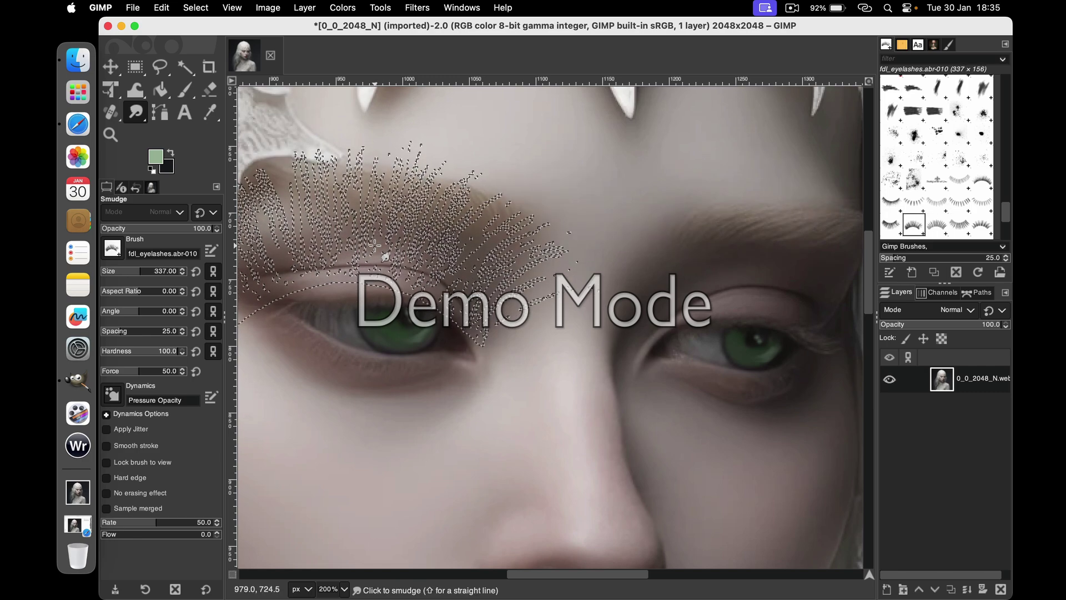
Switch to the Paintbrush and sample a grey from the portrait as paint colour.
key("p")
key("ctrl")
left_click(315, 317, "ctrl")
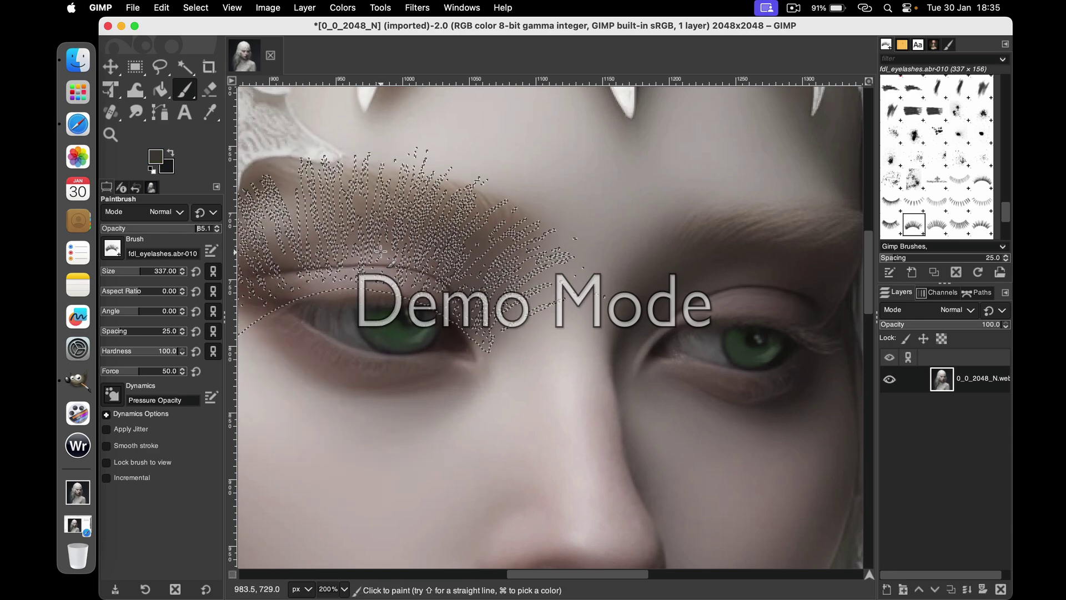
Pick the fdl_eyelashes.abr-019 eyelash brush and set its size to 202.
left_click(121, 272)
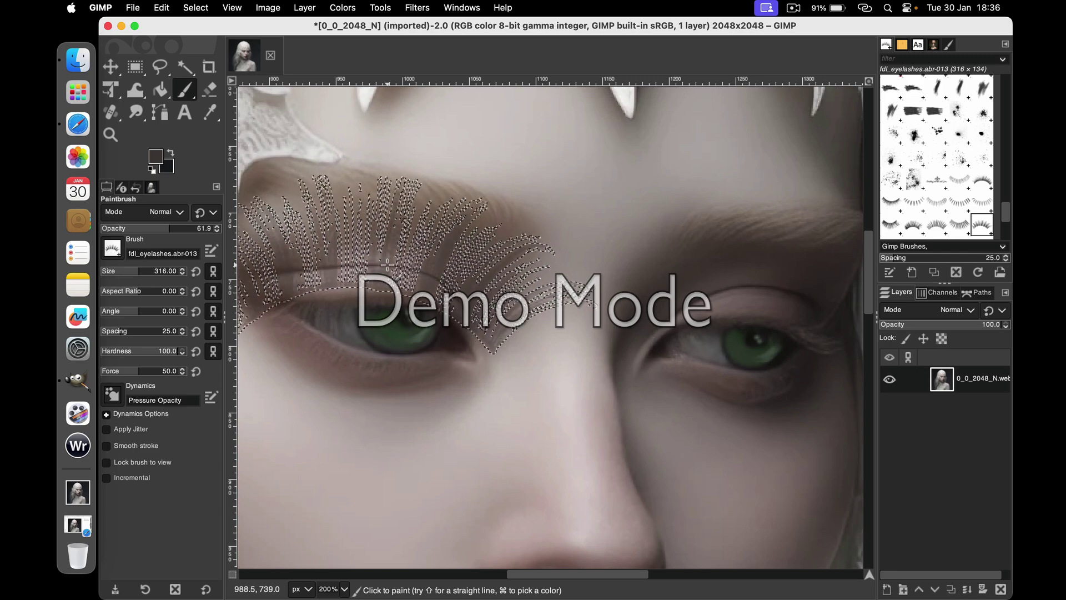
right_click(913, 180)
key("Escape")
scroll(961, 195, "down", 2)
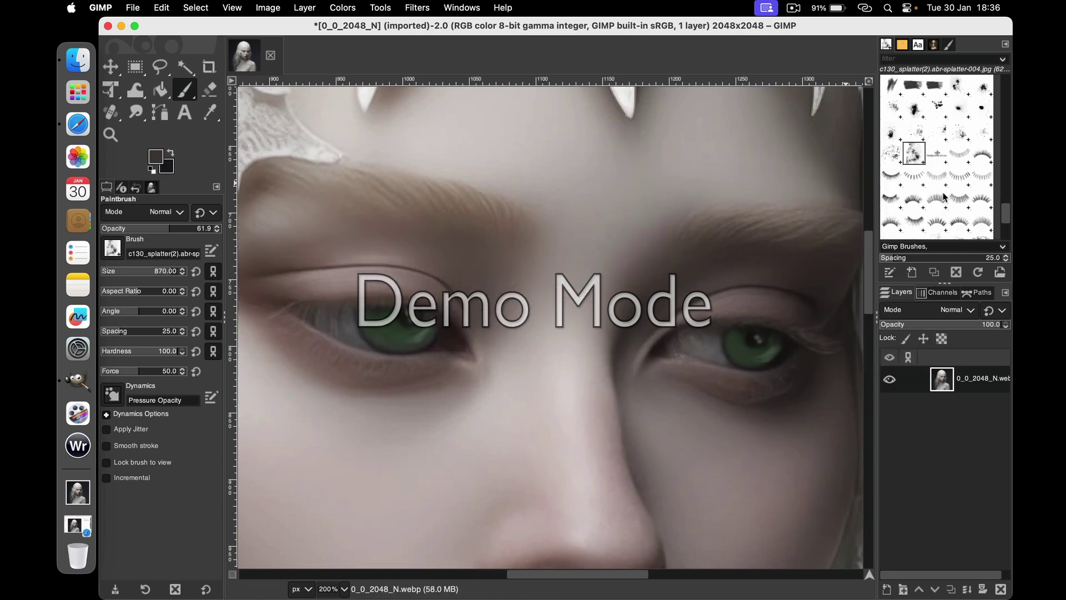
scroll(961, 195, "down", 2)
left_click(891, 218)
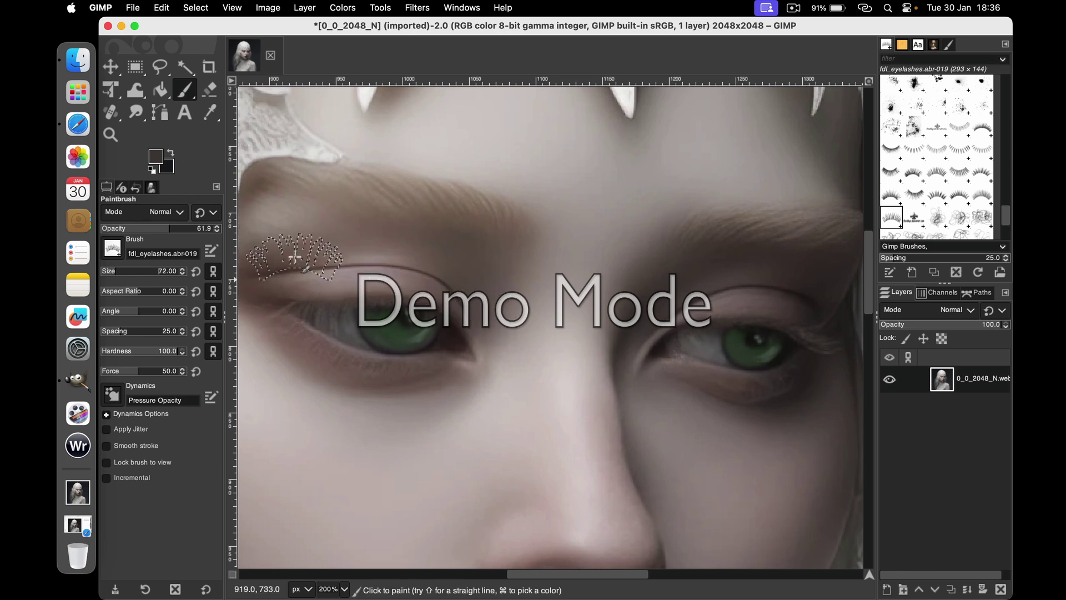
key("bracketleft")
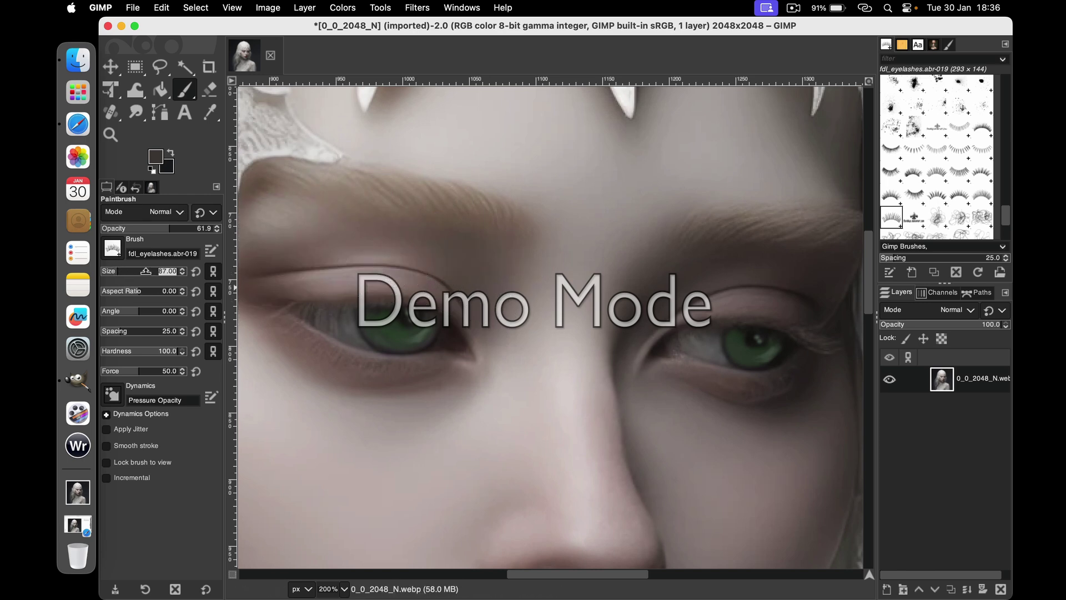
type("202")
key("Return")
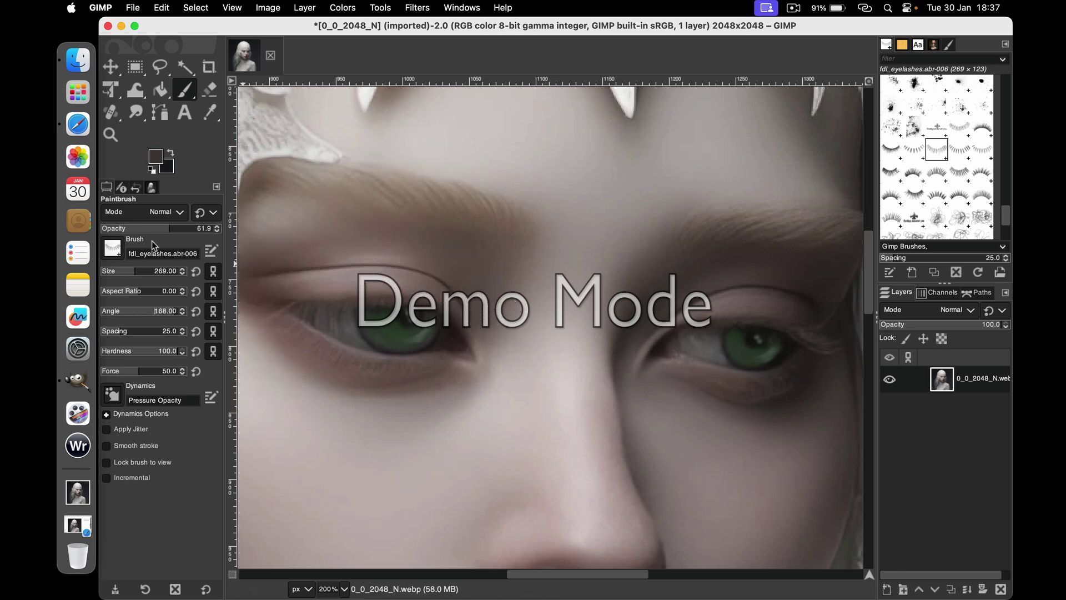
Rotate the eyelash brush to 180 degrees and set its size to 209.
left_click_drag(133, 271, 121, 271)
left_click(182, 308)
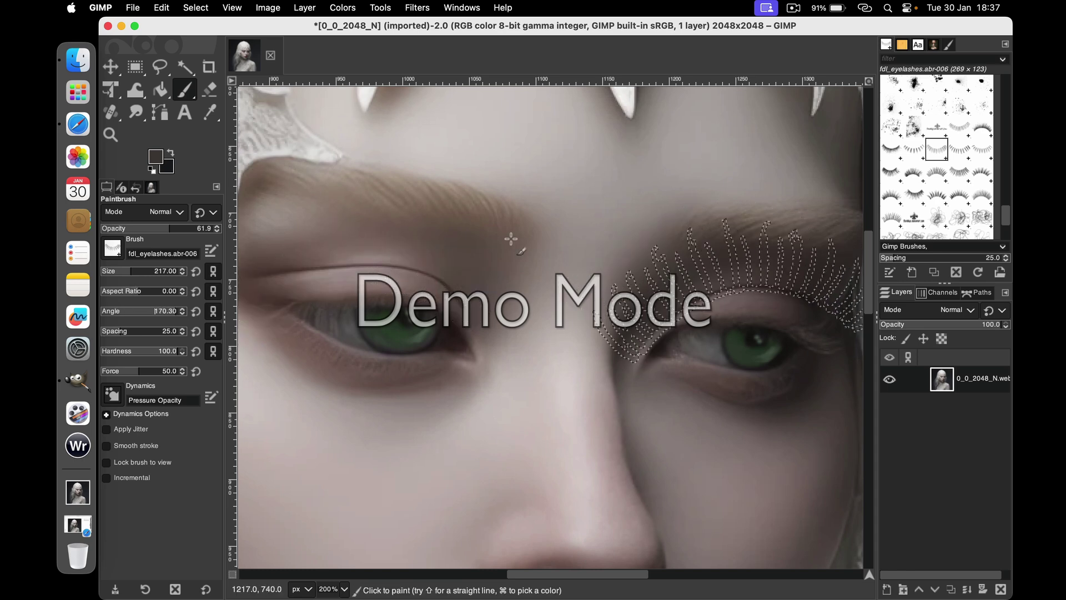
left_click(123, 271)
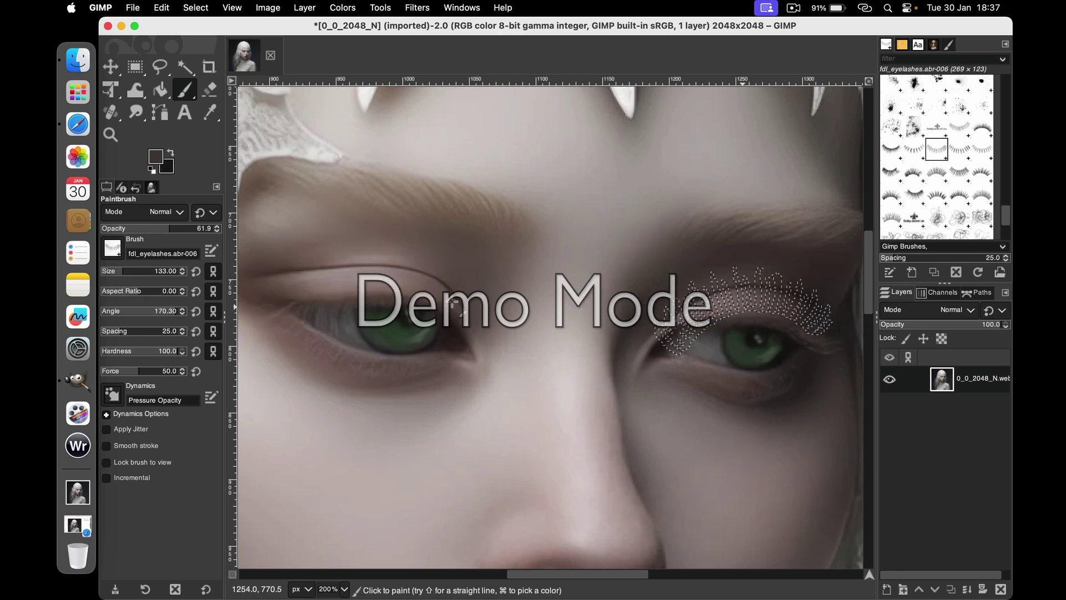
left_click(165, 311)
type("12")
key("Return")
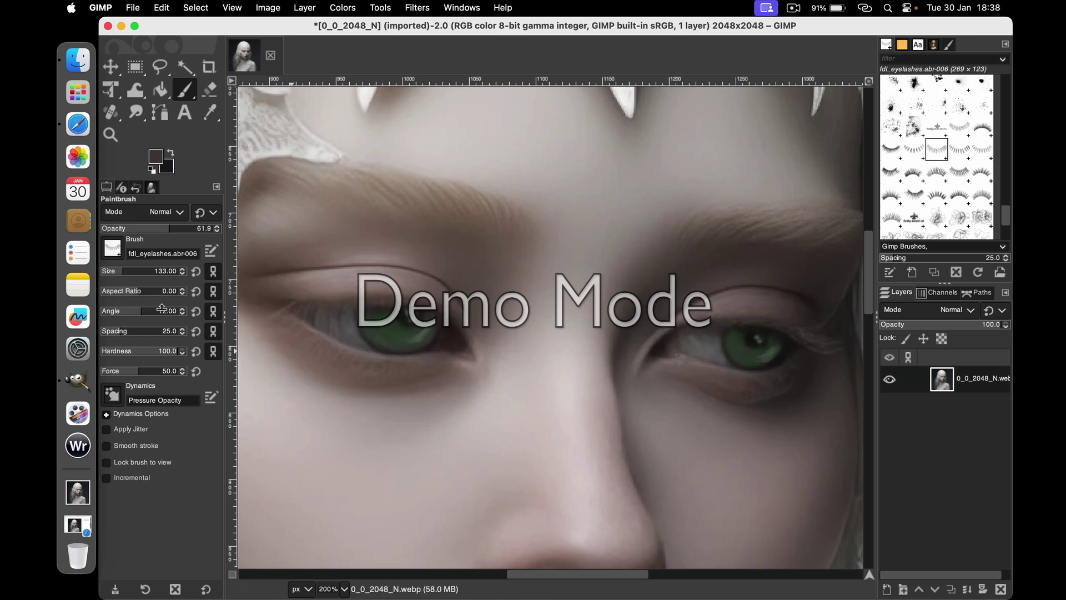
key("Up")
key("Up")
key("Up")
left_click_drag(185, 313, 333, 280)
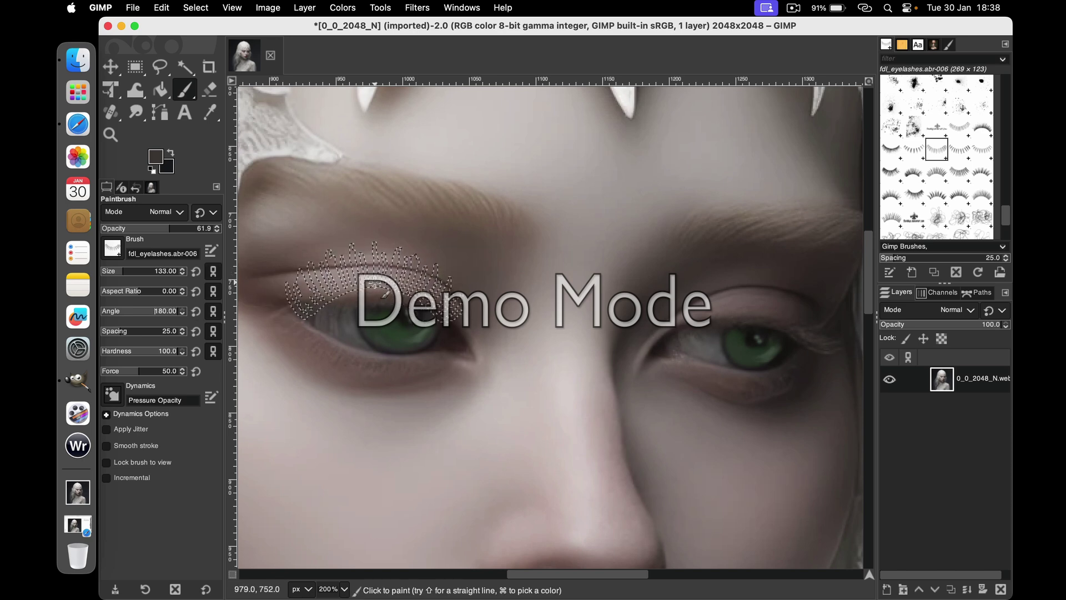
left_click(126, 272)
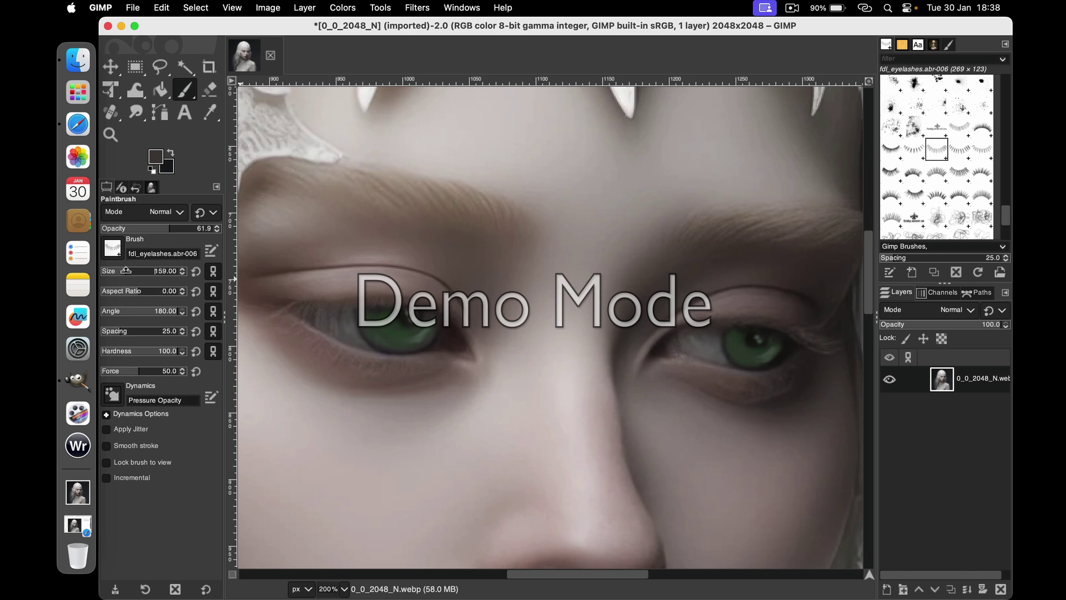
left_click_drag(126, 272, 139, 272)
Add a transparent layer and stamp aspect-ratio-7 eyelashes on the left upper lid.
left_click(887, 589)
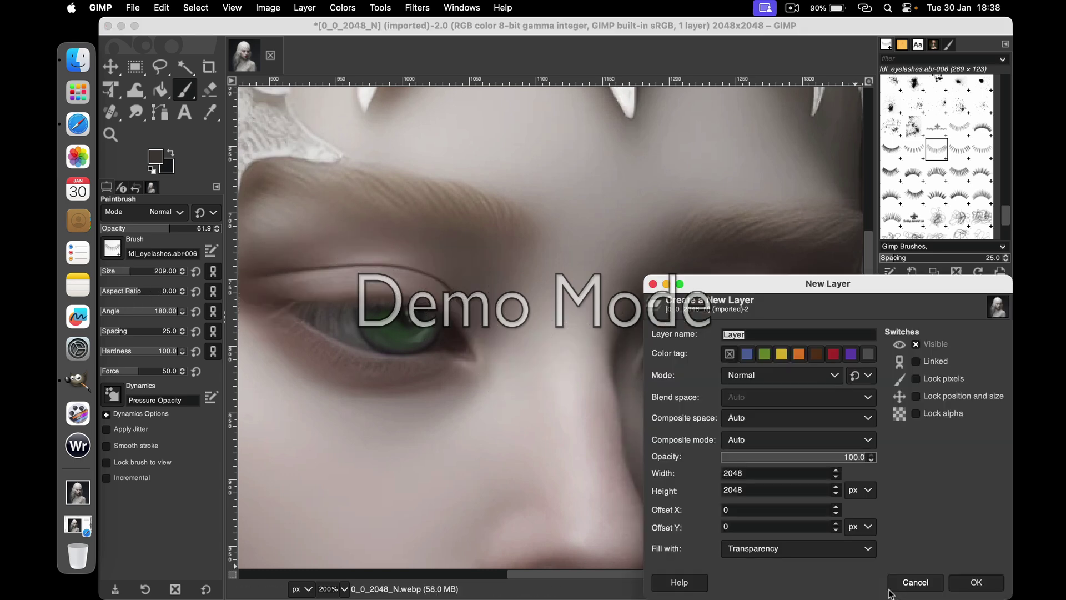
left_click(977, 584)
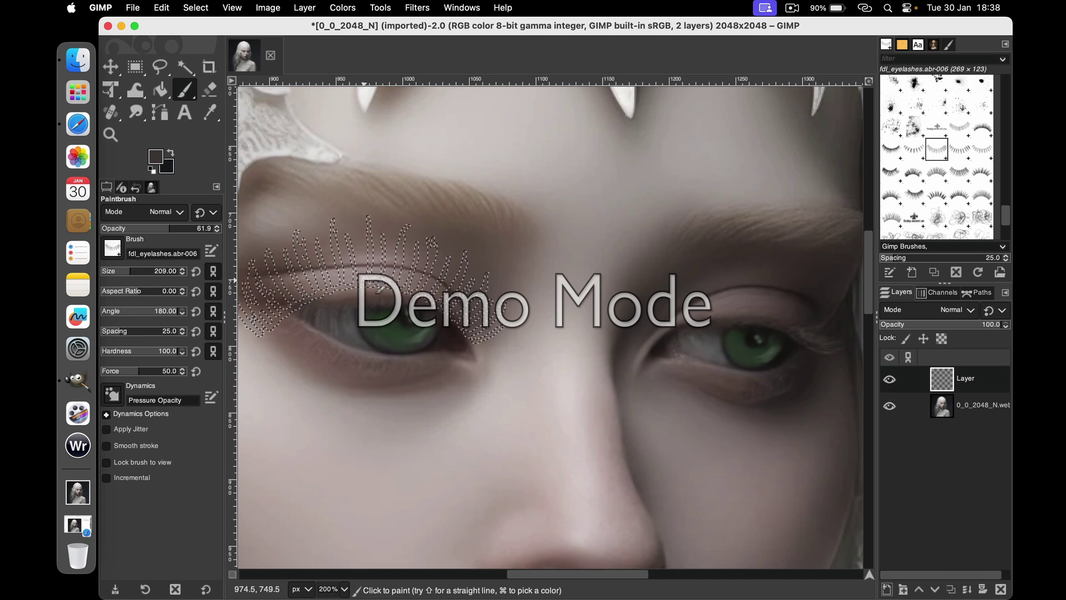
left_click(151, 289)
left_click(341, 297)
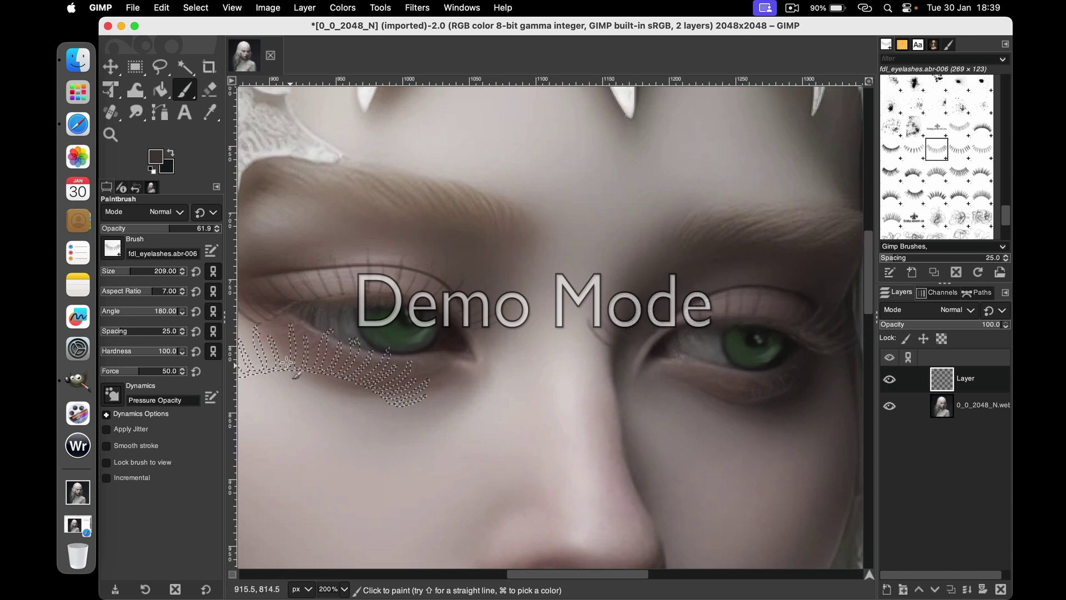
left_click(211, 89)
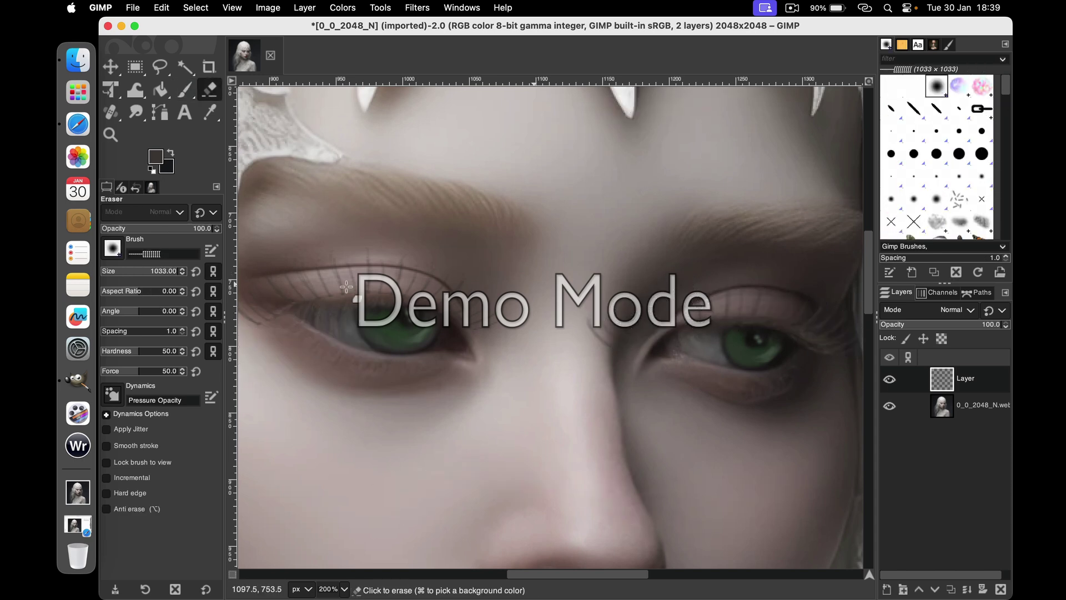
Shrink the eraser to size 82.
left_click(134, 271)
key("bracketleft")
key("bracketleft")
key("bracketleft")
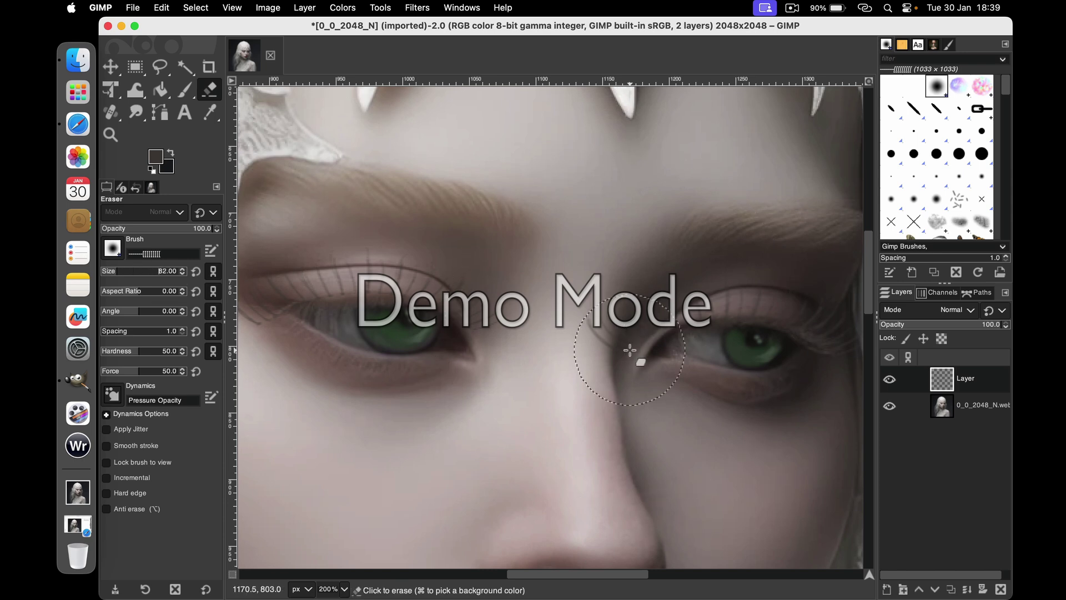
left_click(564, 395)
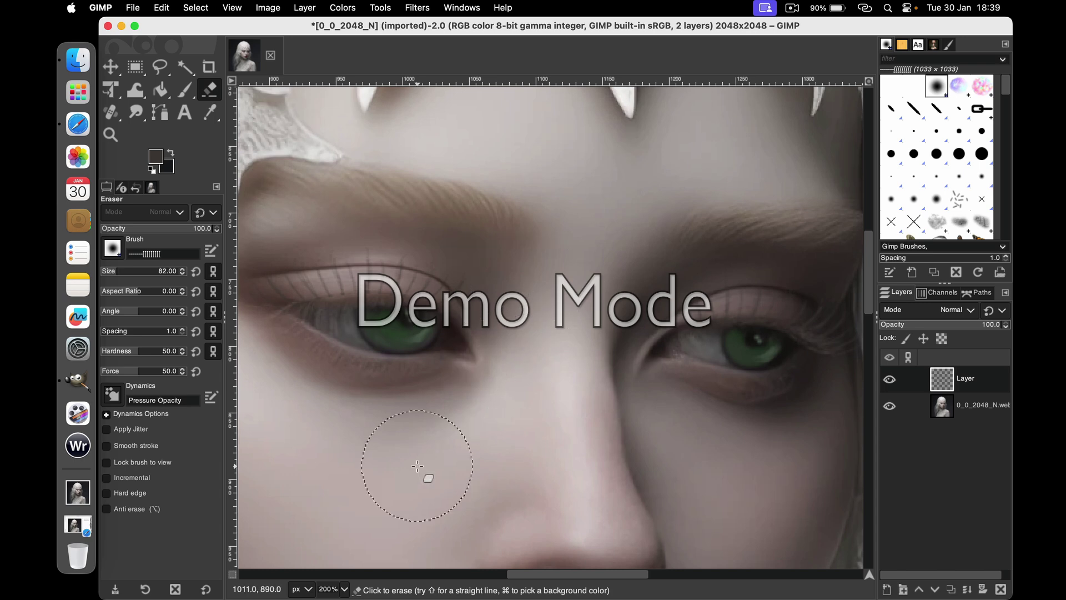
Delete the painted eyelash layer via the Layer menu.
scroll(390, 478, "left", 5)
scroll(391, 478, "left", 10)
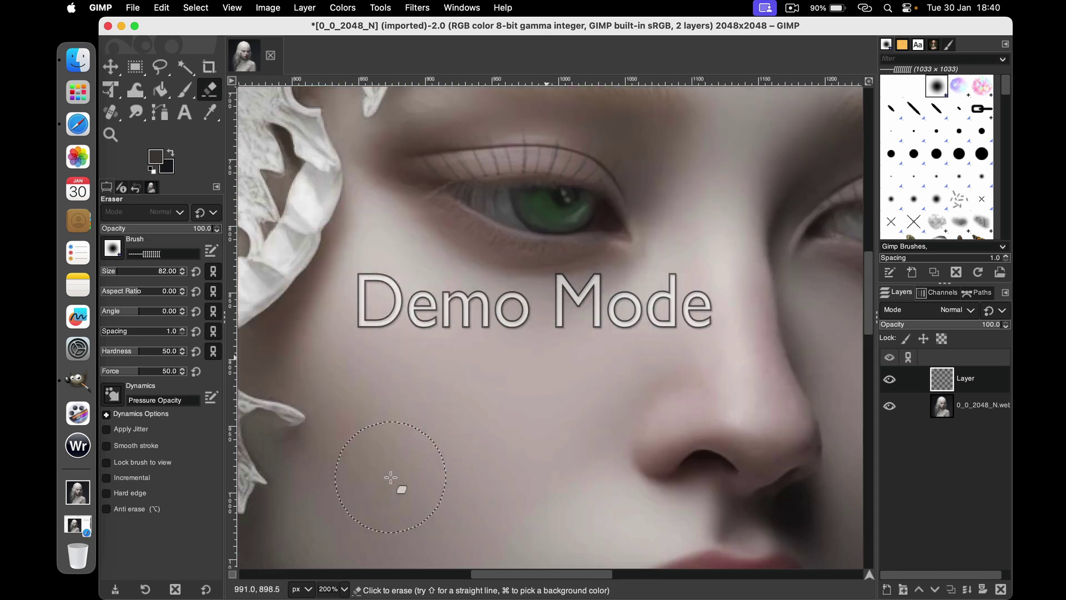
left_click(304, 7)
left_click(320, 101)
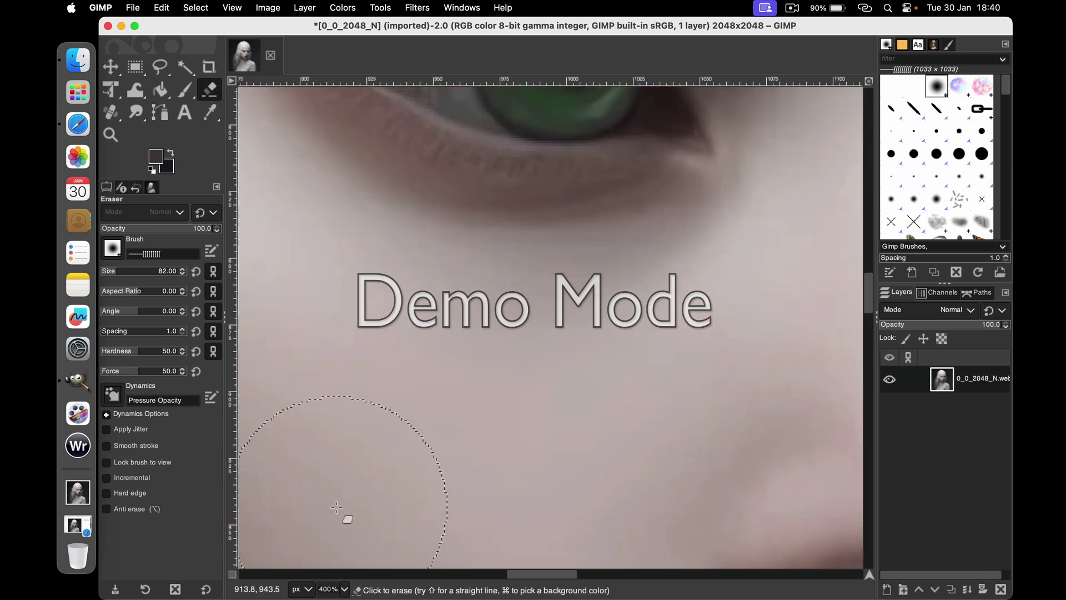
scroll(345, 493, "up", 2)
scroll(377, 434, "up", 5)
Touch up the eye corners and iris with Paintbrush then Smudge, and reset zoom to 100%.
left_click(184, 89)
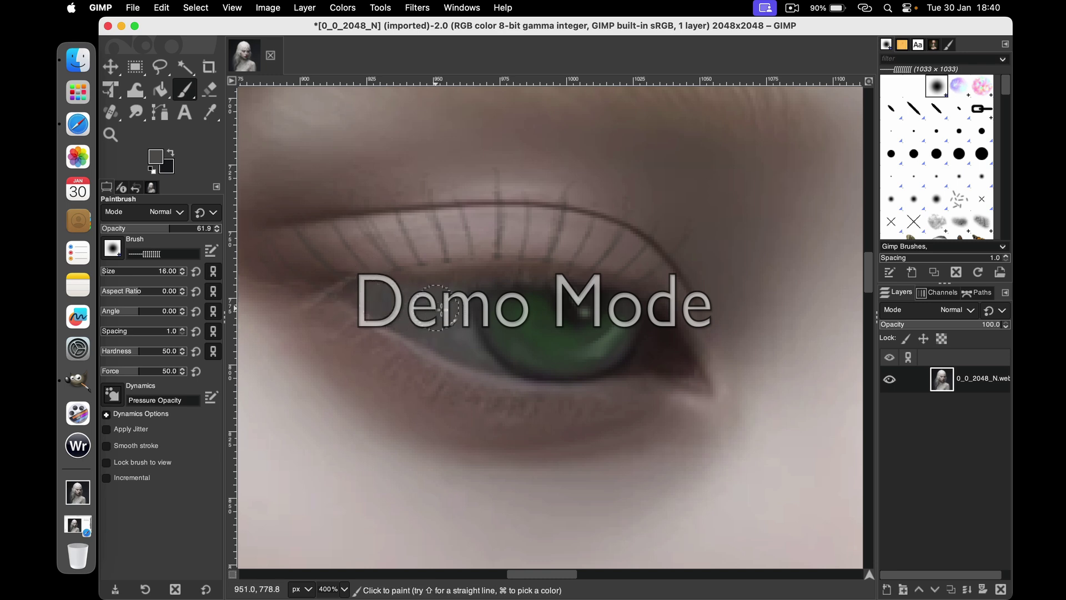
scroll(405, 324, "down", 3)
scroll(322, 349, "up", 3)
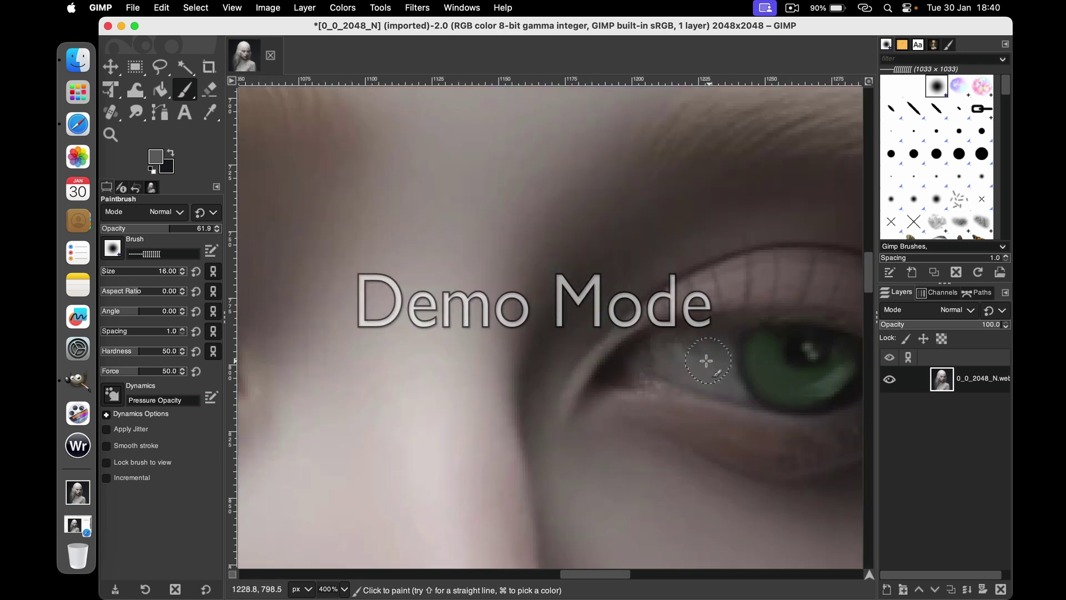
key("s")
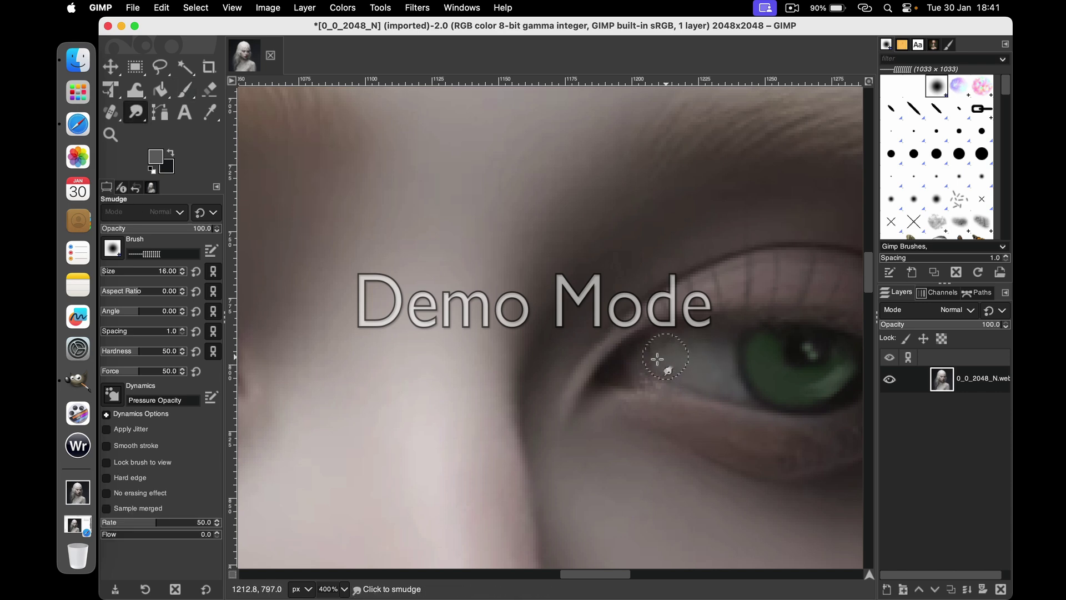
scroll(631, 373, "left", 5)
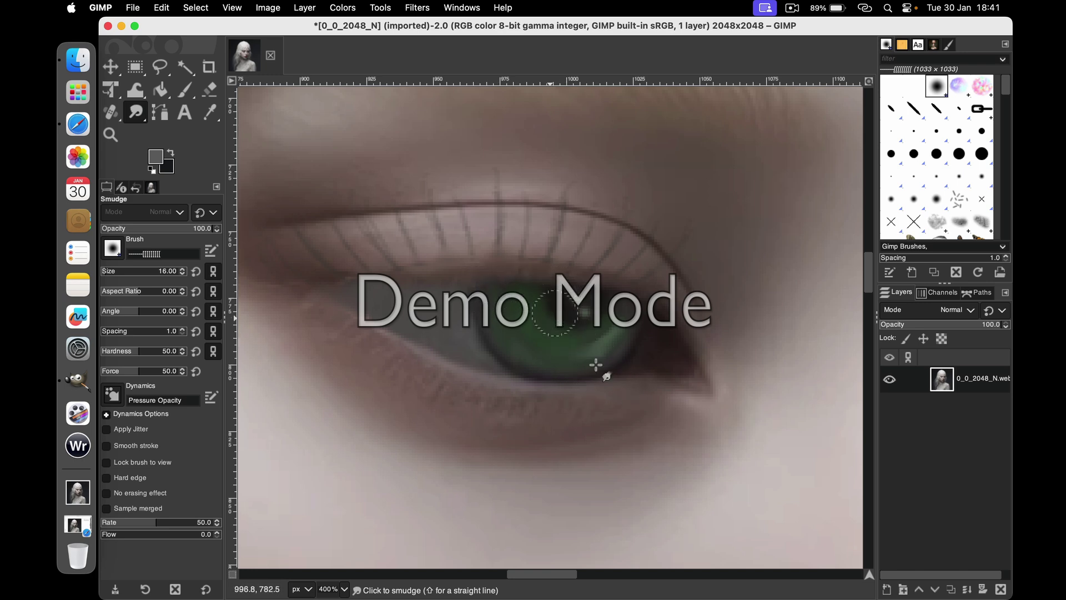
key("minus")
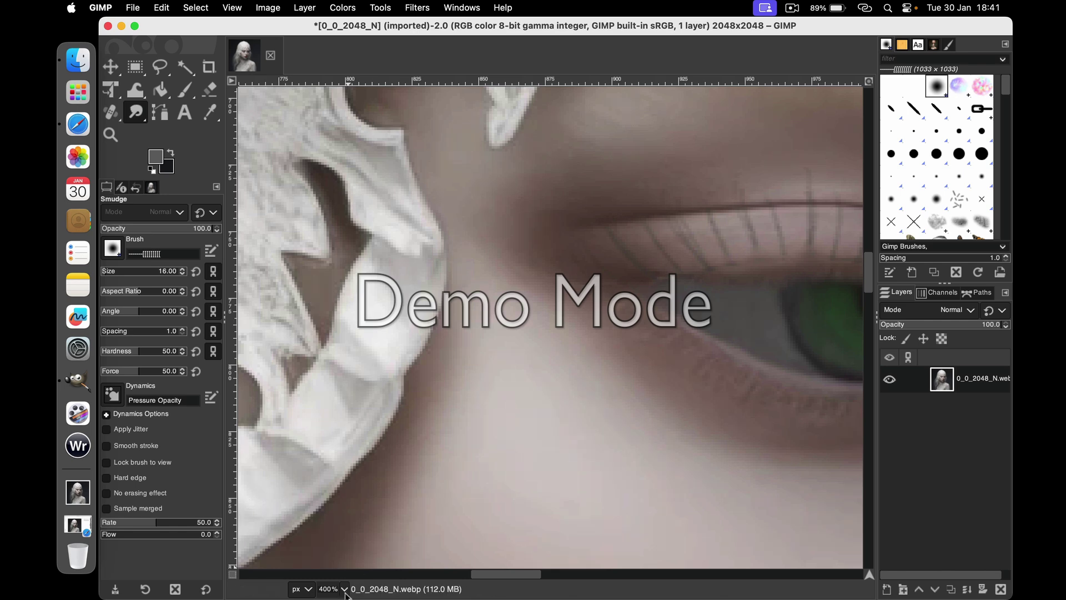
left_click(344, 589)
left_click(325, 547)
scroll(468, 458, "right", 5)
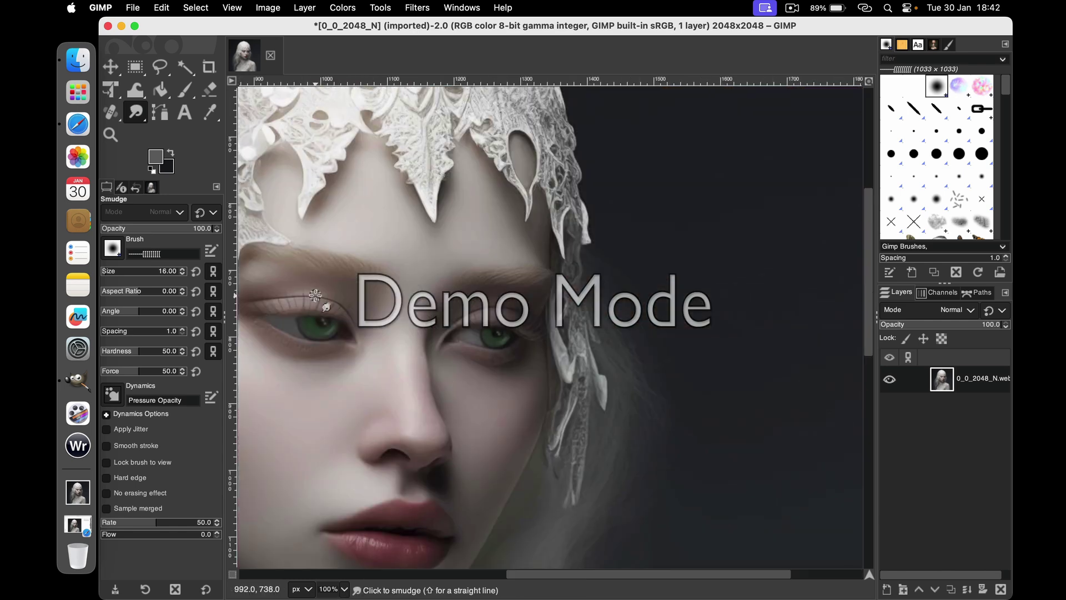
Pick the dark background colour and paint it beside the face at 38.1 paintbrush opacity.
key("p")
key("bracketright")
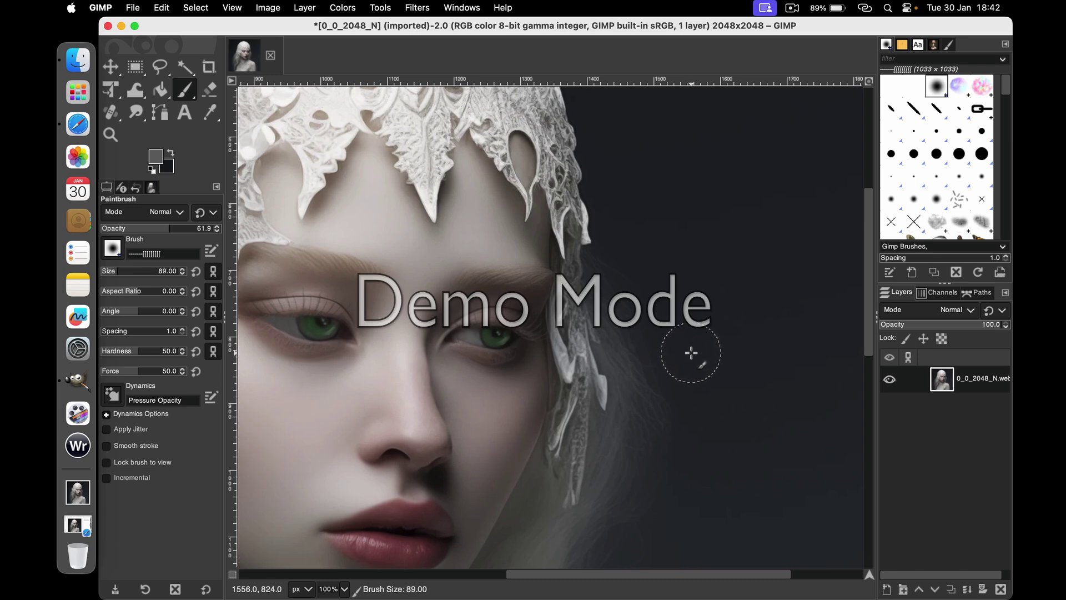
left_click(672, 353, "ctrl")
left_click(148, 226)
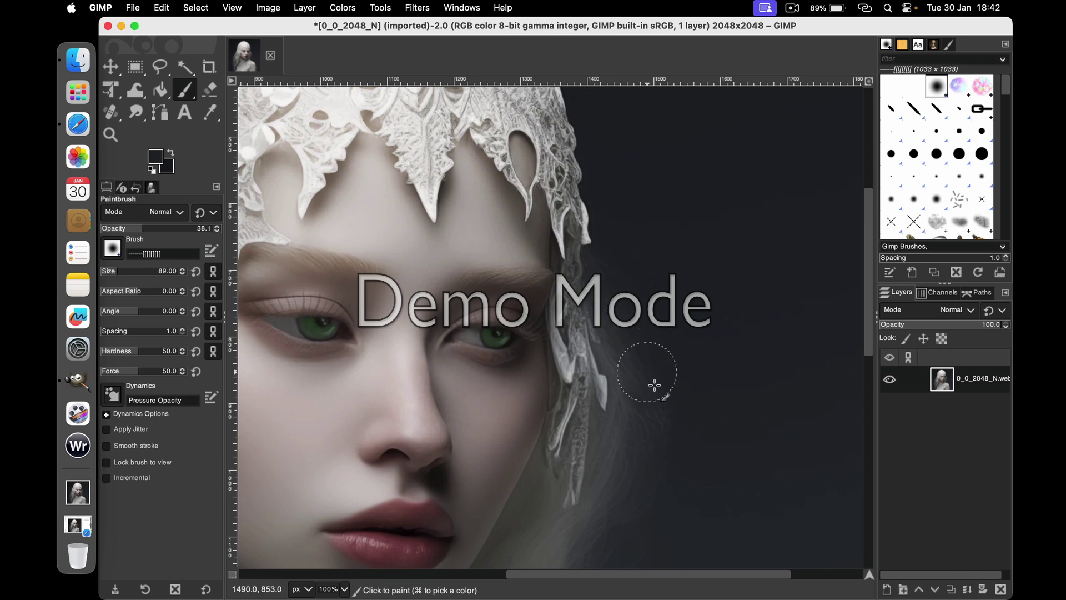
left_click_drag(647, 385, 666, 438)
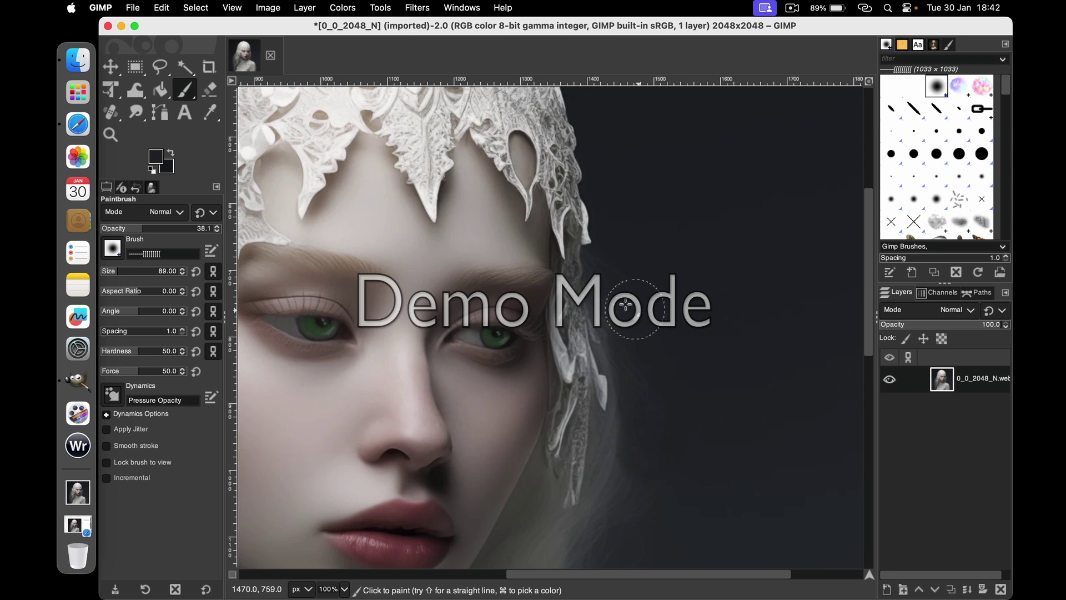
Enlarge the paintbrush to about 118 and zoom out to the whole portrait.
scroll(669, 390, "down", 5)
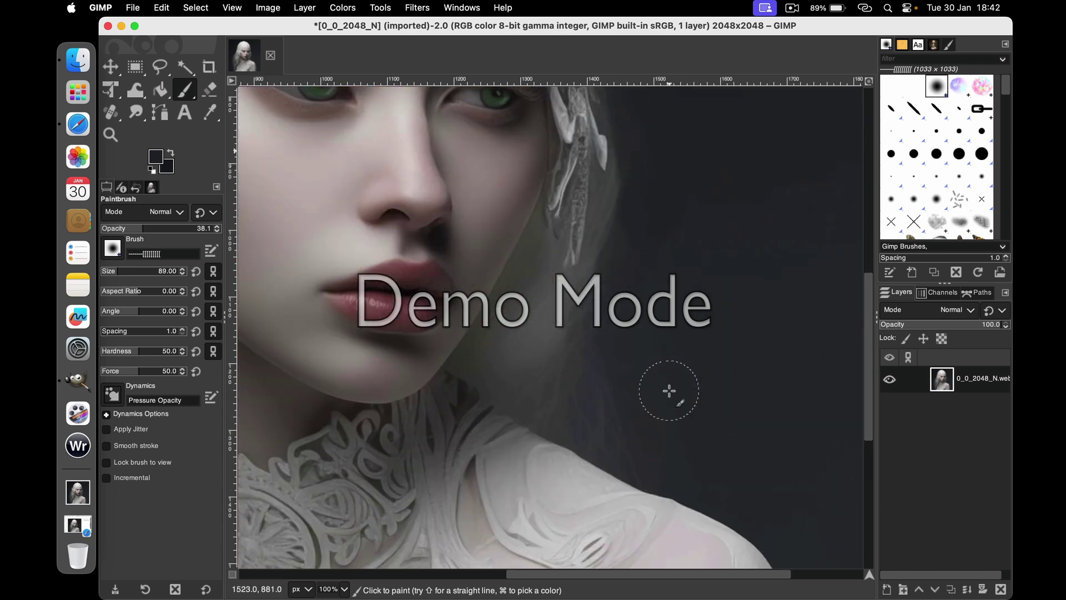
key("bracketright")
key("bracketright")
key("bracketright")
key("bracketright")
key("bracketright")
key("bracketright")
key("bracketright")
key("bracketright")
scroll(725, 238, "up", 3)
key("bracketright")
key("bracketright")
key("bracketright")
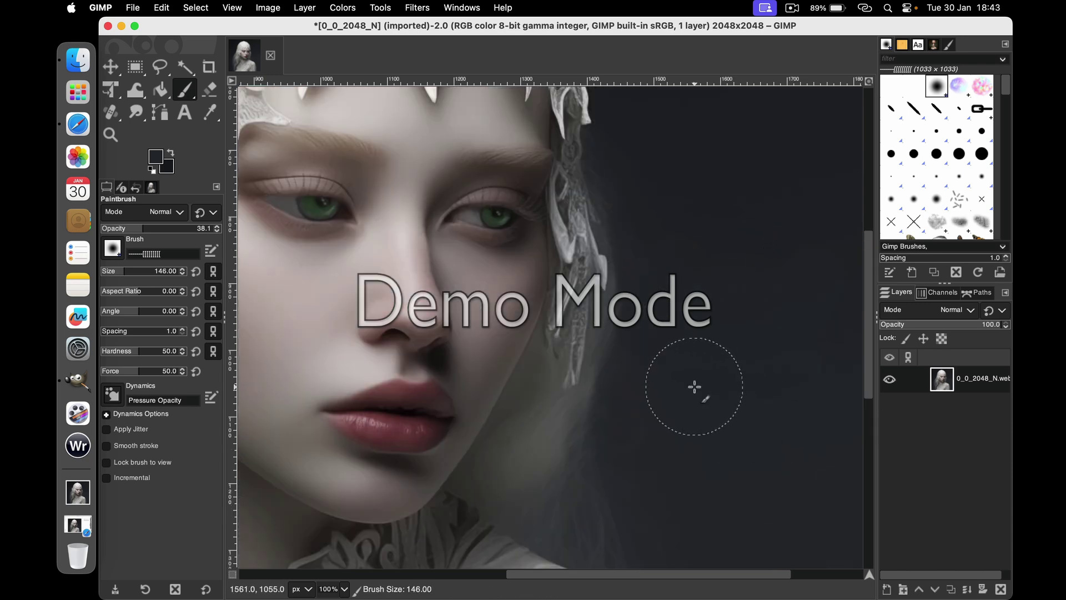
key("bracketright")
key("bracketright")
key("bracketright")
left_click(344, 589)
left_click(343, 548)
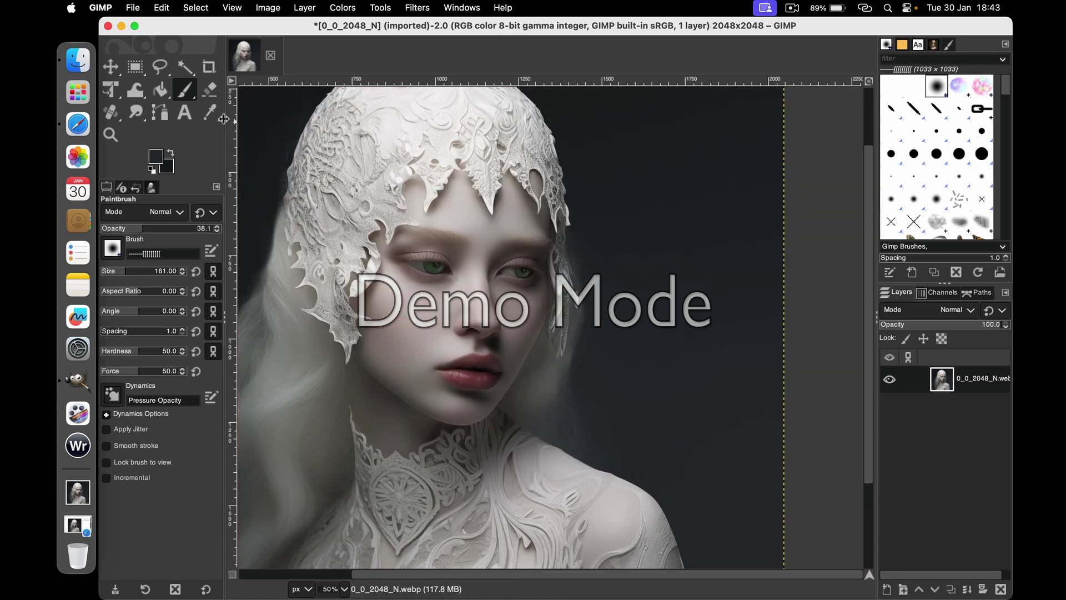
Set the paintbrush to 26.8 opacity and size 133, then view the face at 100%.
left_click(120, 229)
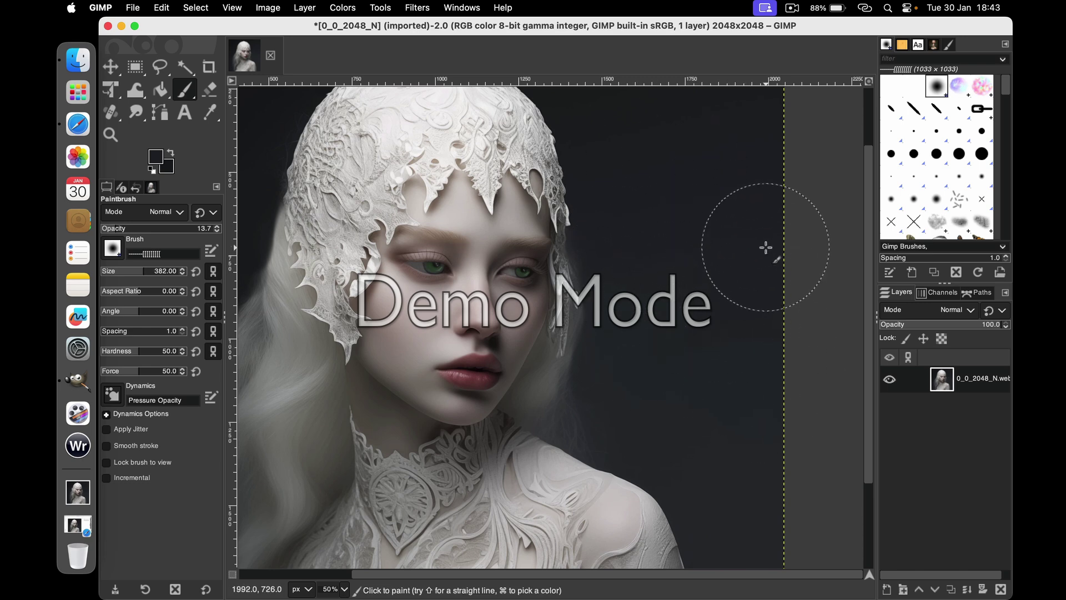
left_click(133, 229)
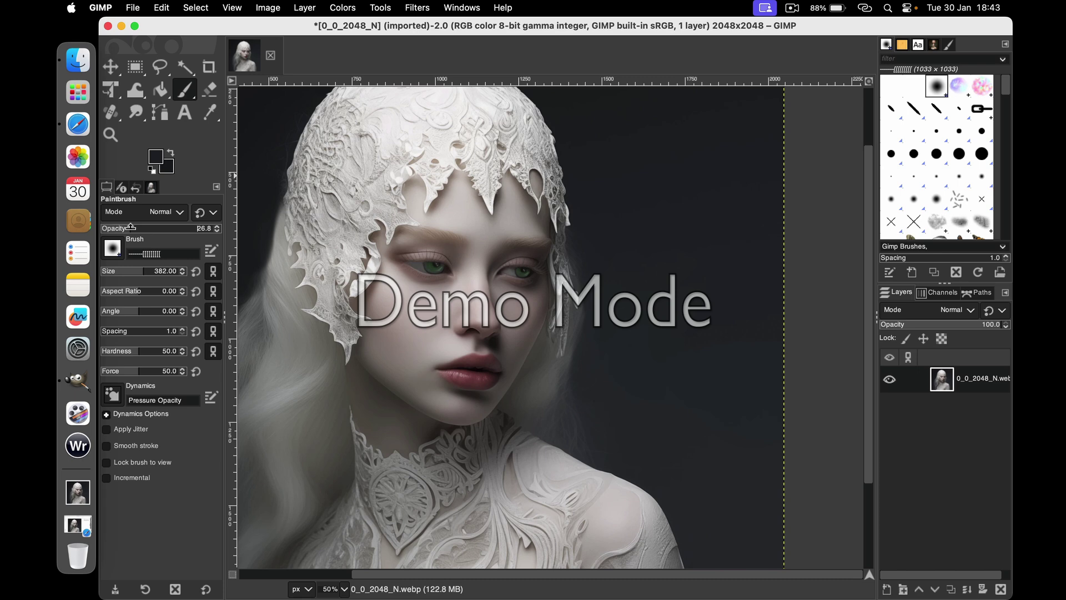
left_click(123, 271)
left_click(336, 589)
left_click(332, 550)
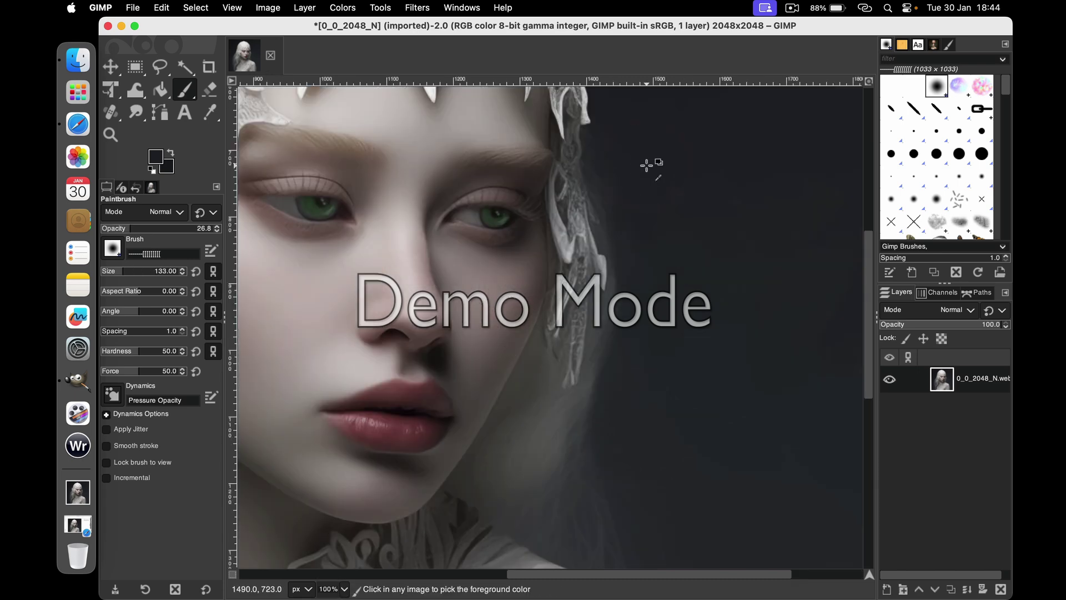
Shrink the brush to 84, try the Circle (19) brush at 52.4 opacity, then return to the soft brush.
key("bracketleft")
key("bracketleft")
key("bracketleft")
key("bracketleft")
key("bracketleft")
key("bracketleft")
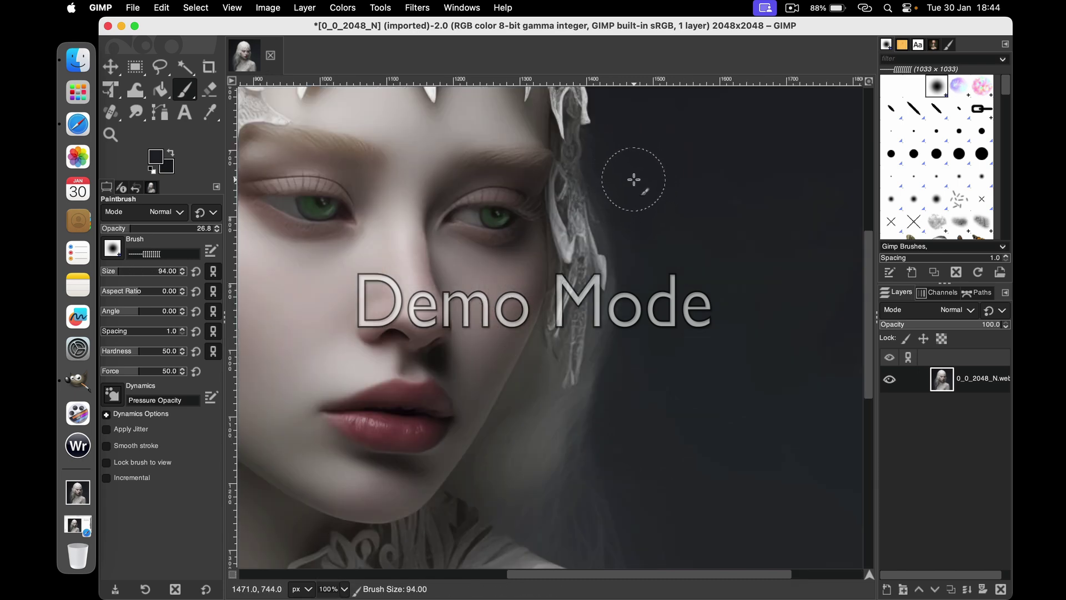
key("bracketleft")
key("bracketleft")
key("bracketleft")
key("period")
key("period")
key("period")
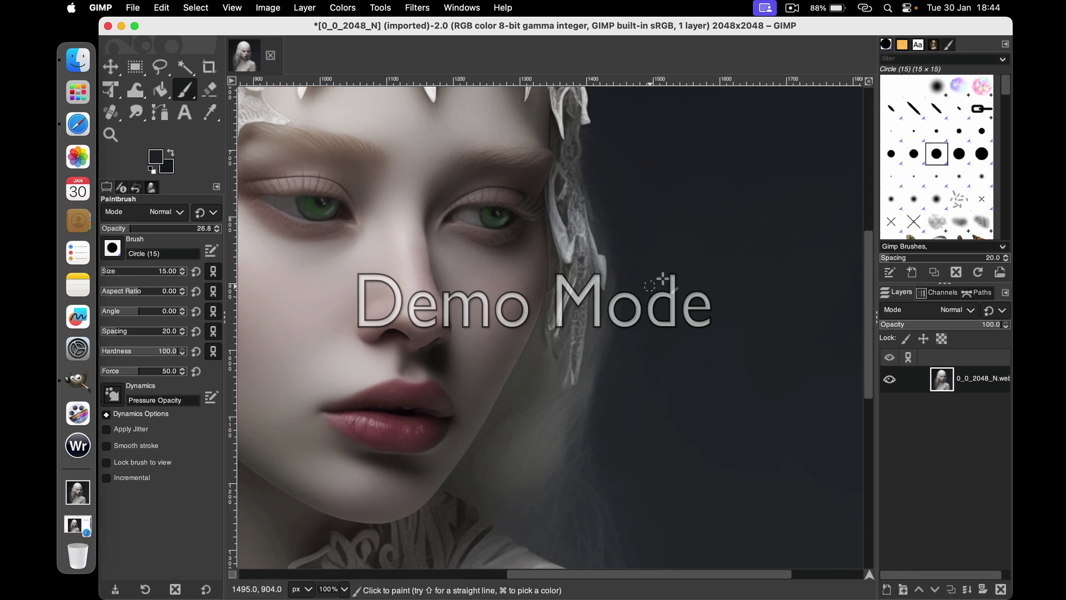
key("period")
key("period")
key("period")
key("period")
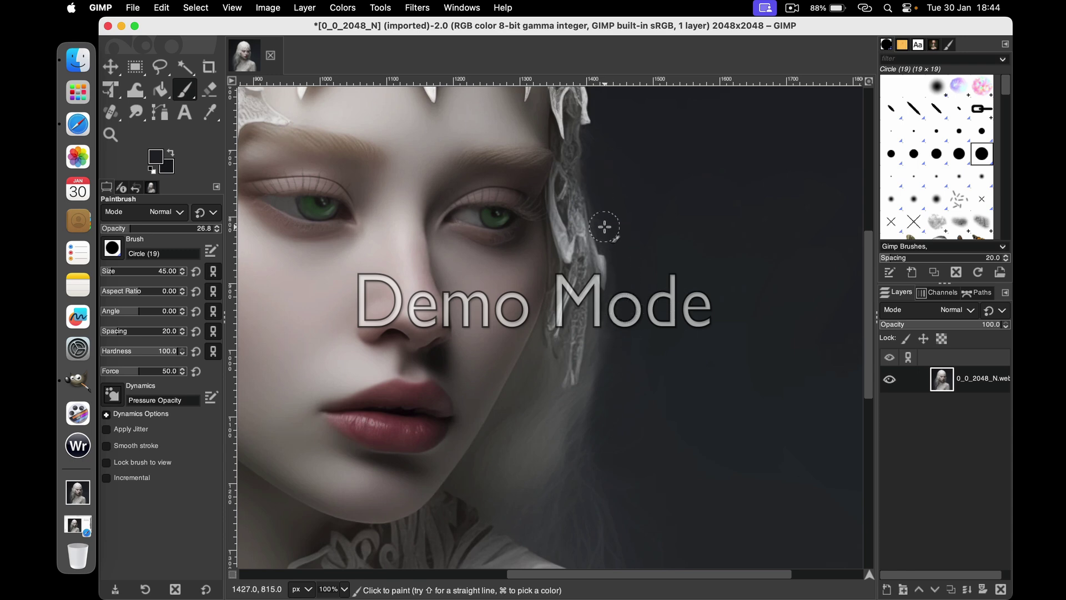
key("greater")
key("greater")
key("greater")
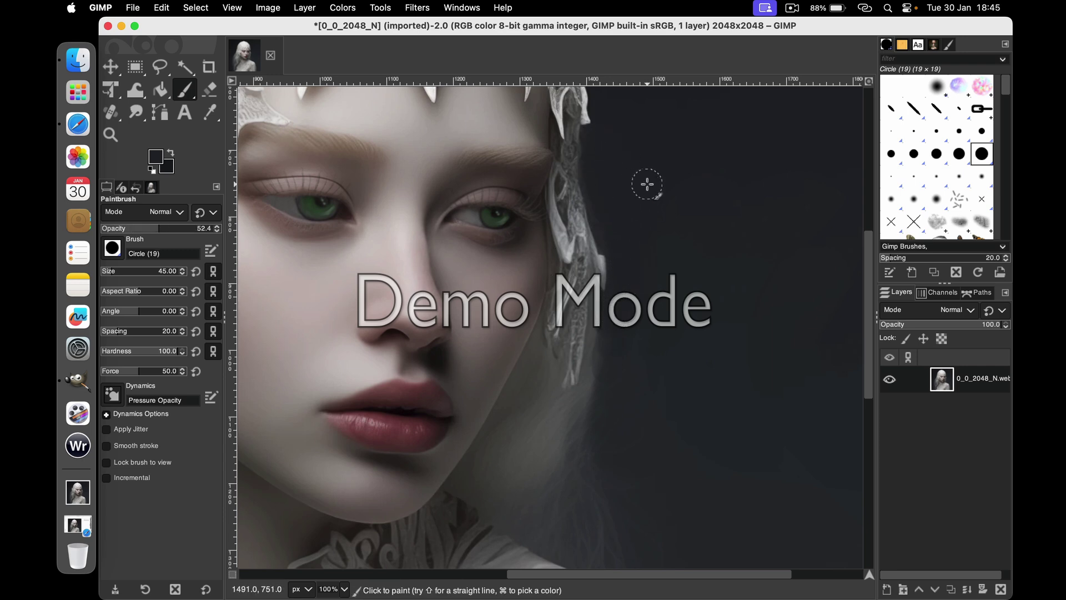
key("period")
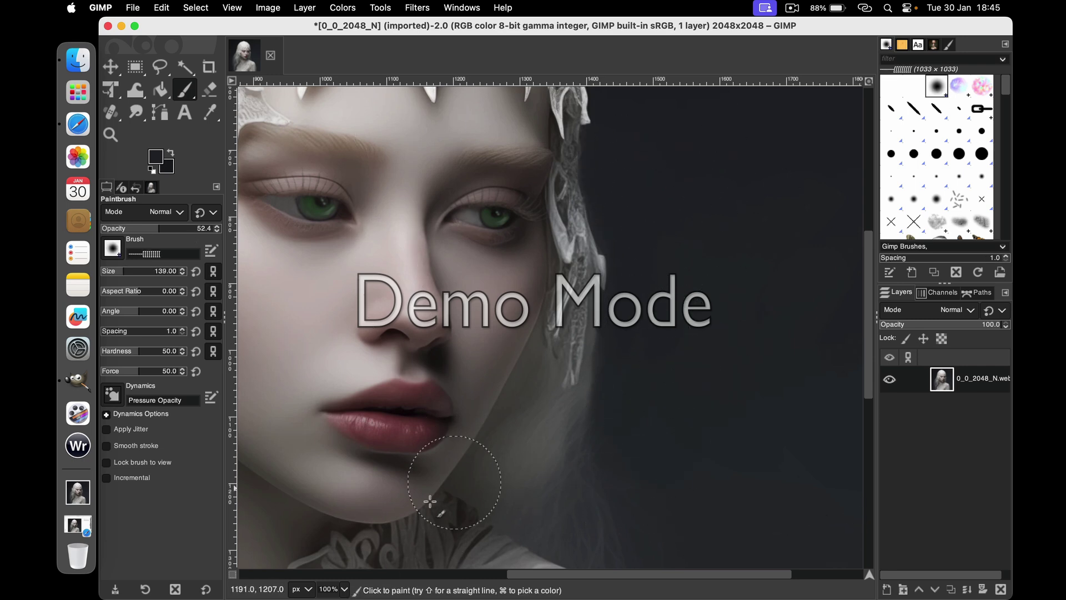
Enlarge the brush to 412 at 17.9 opacity, then zoom close on the lips.
left_click(337, 589)
left_click(333, 556)
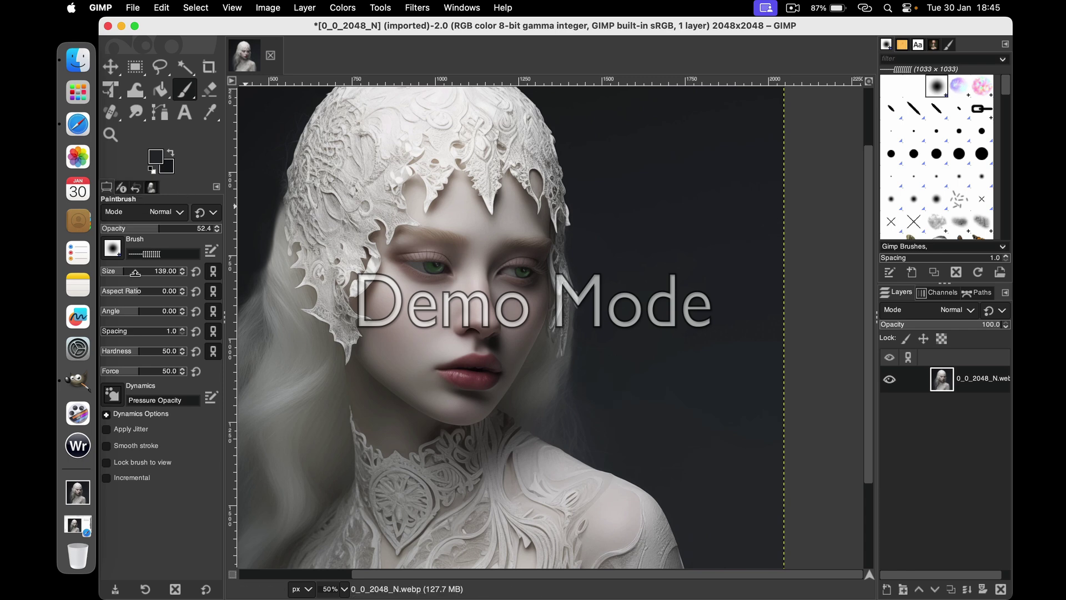
left_click_drag(135, 272, 145, 272)
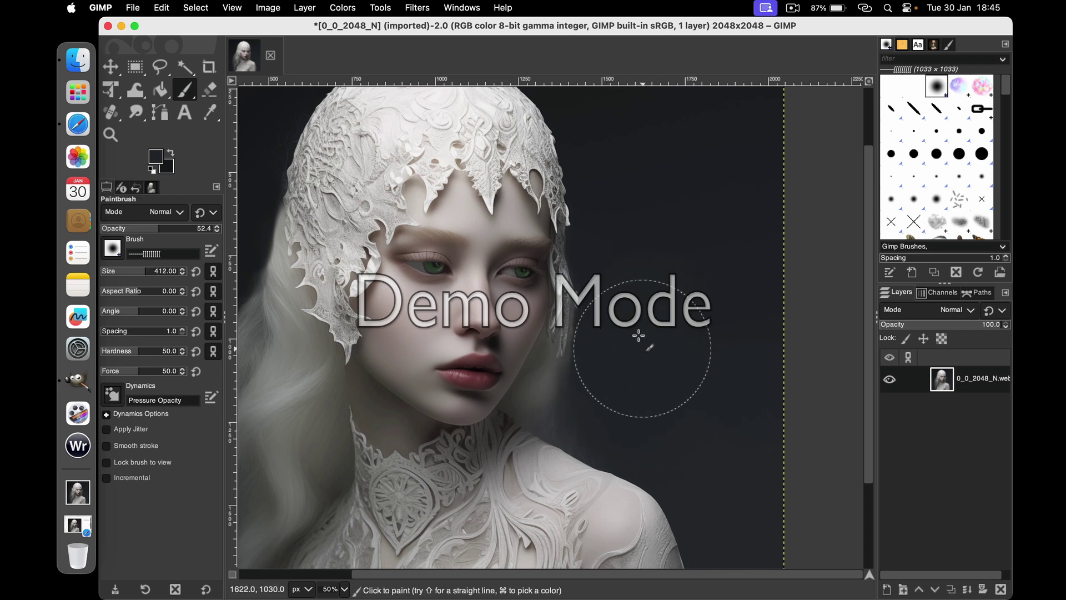
left_click(337, 590)
left_click(337, 557)
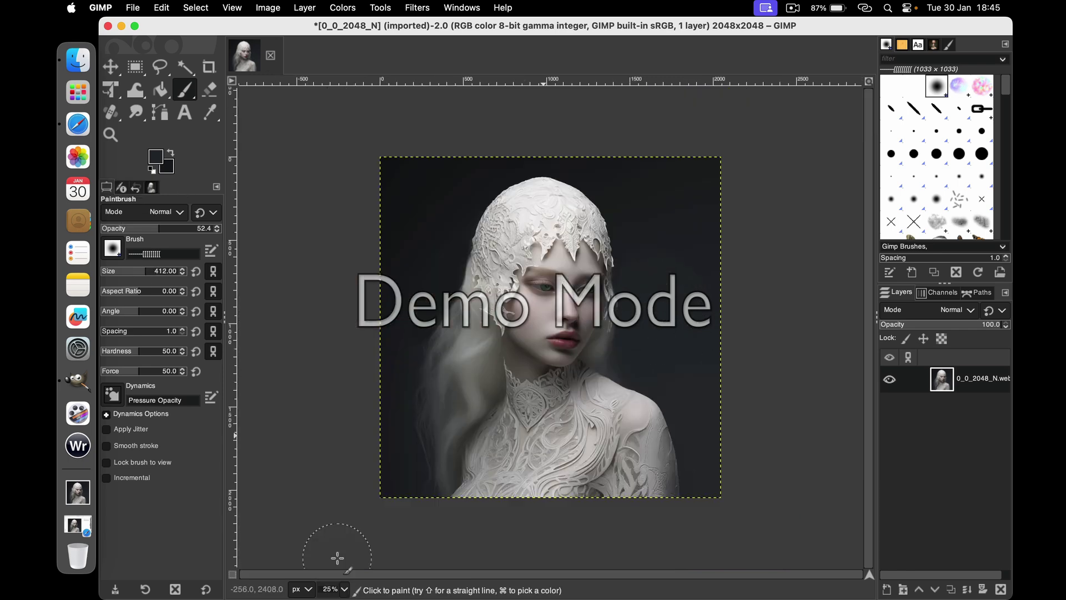
left_click(121, 229)
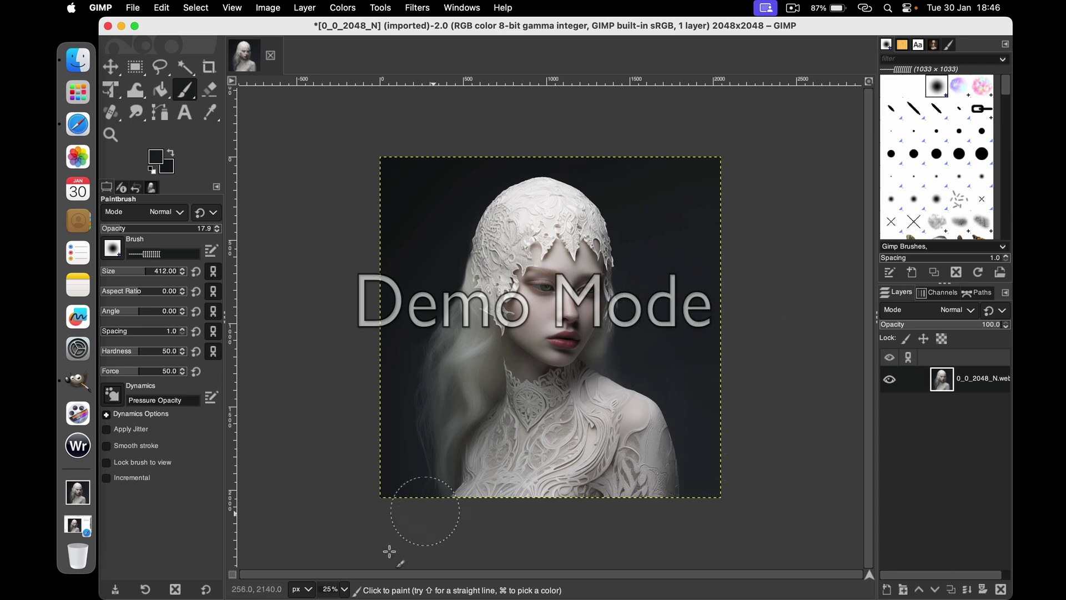
left_click(345, 589)
left_click(333, 522)
Outline the lips with a freehand selection and feather it by 8 px.
key("u")
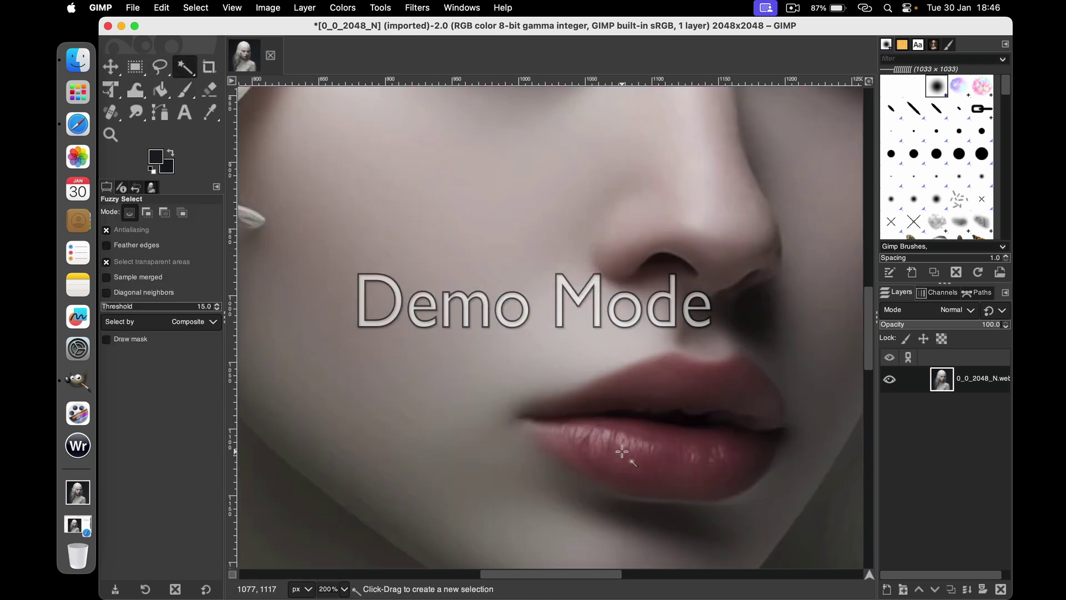
left_click_drag(622, 452, 656, 461)
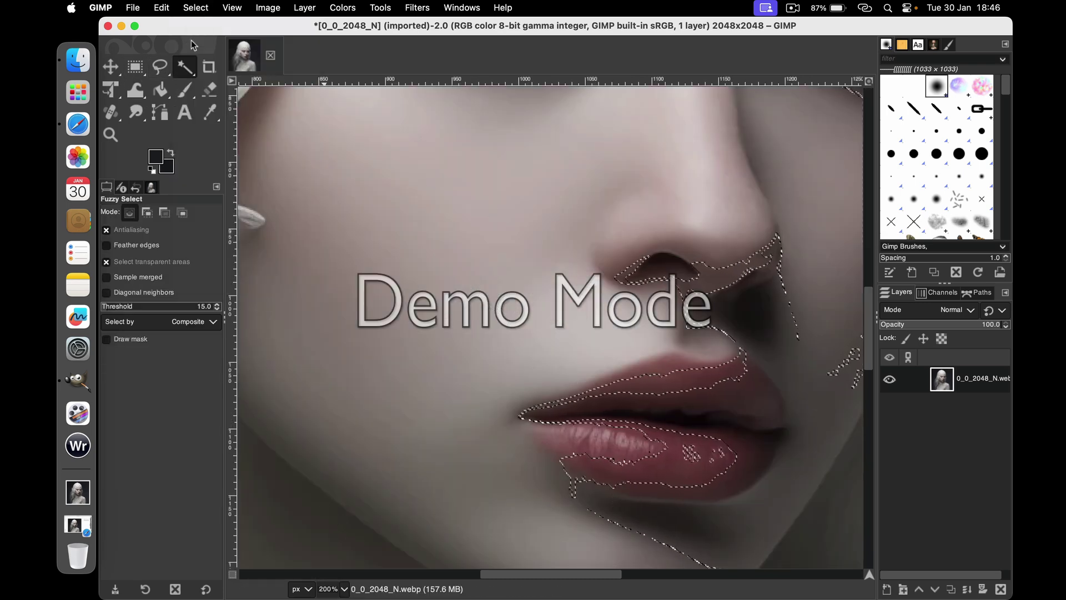
key("f")
key("ctrl+shift+a")
left_click(783, 401)
left_click(771, 381)
left_click(765, 373)
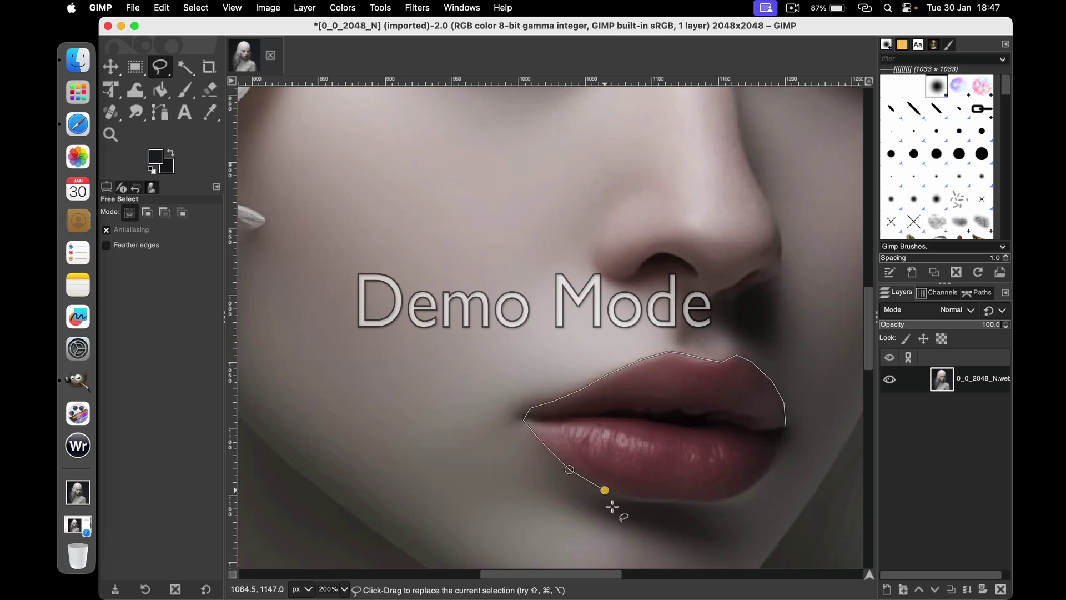
left_click(640, 498)
left_click(677, 501)
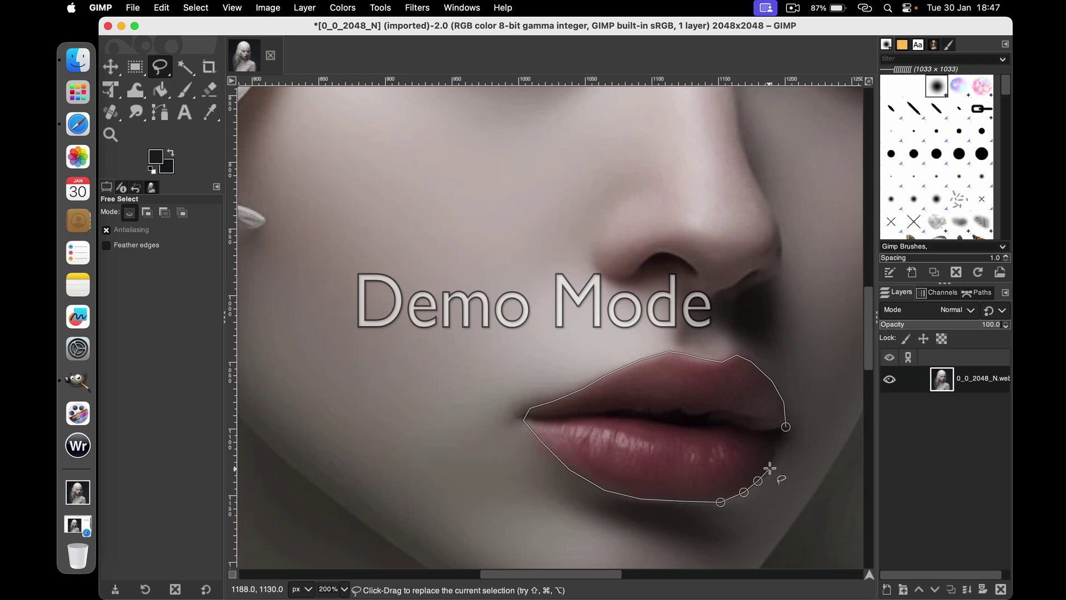
key("Return")
left_click(196, 8)
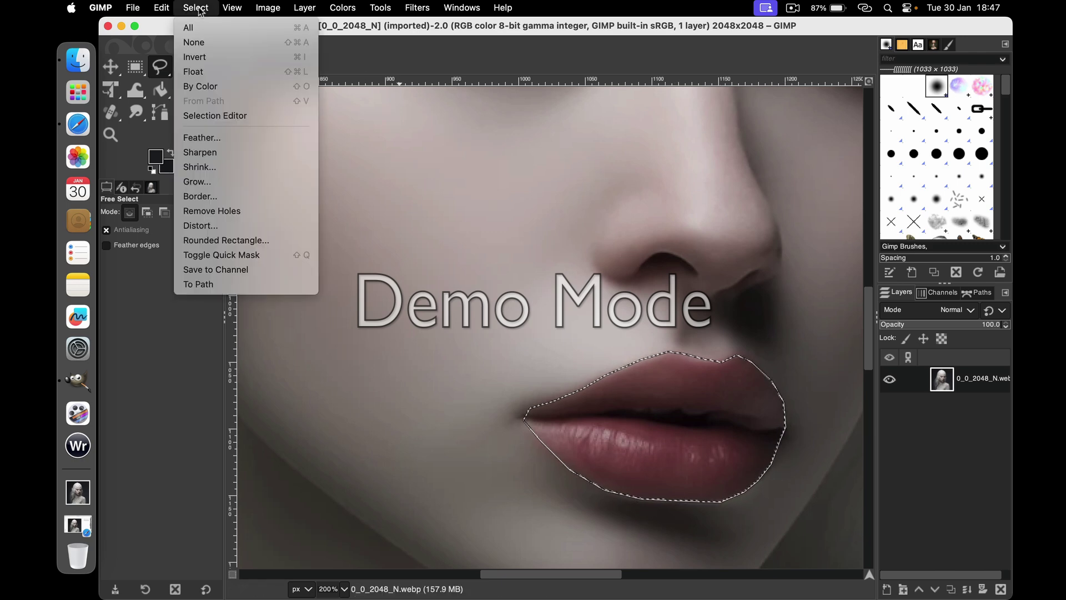
left_click(206, 136)
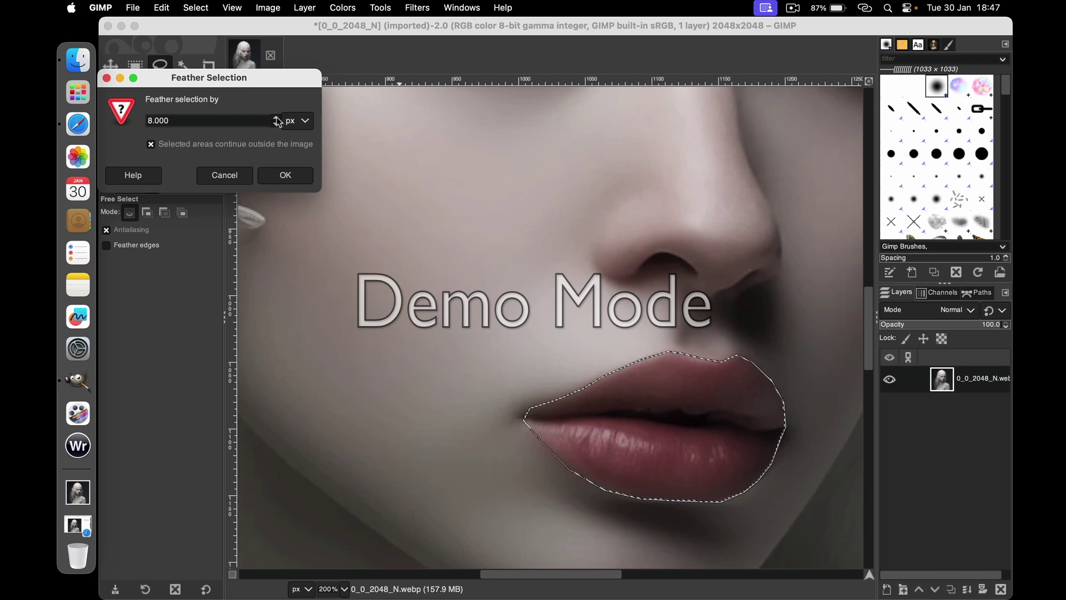
left_click(289, 178)
Deepen the lips' reds with Hue-Saturation: Lightness -29.1, Saturation 43.6.
left_click(343, 8)
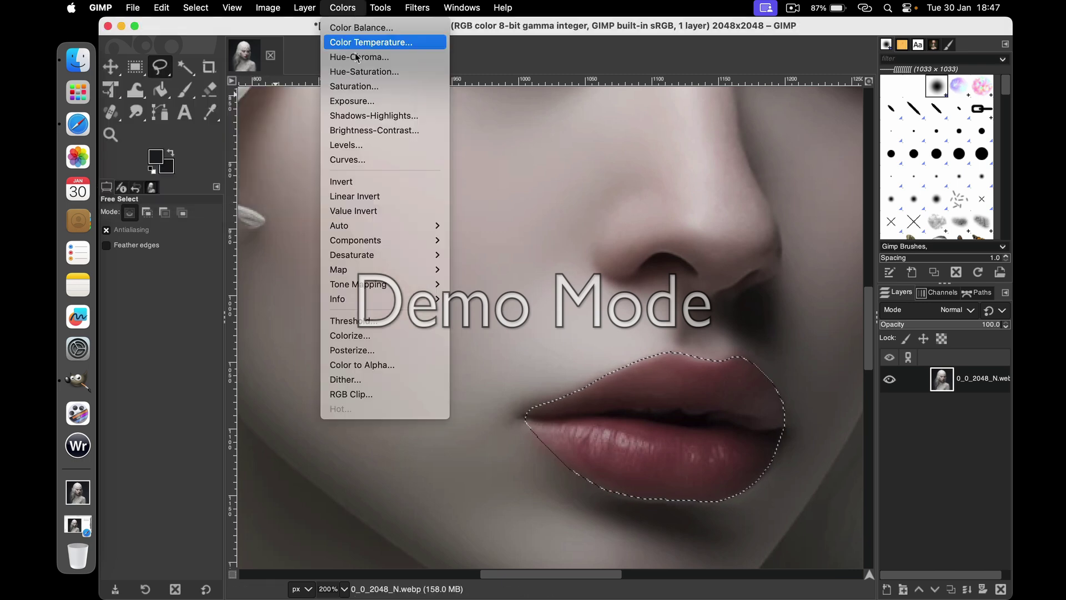
left_click(364, 64)
left_click(348, 120)
left_click_drag(351, 229, 349, 227)
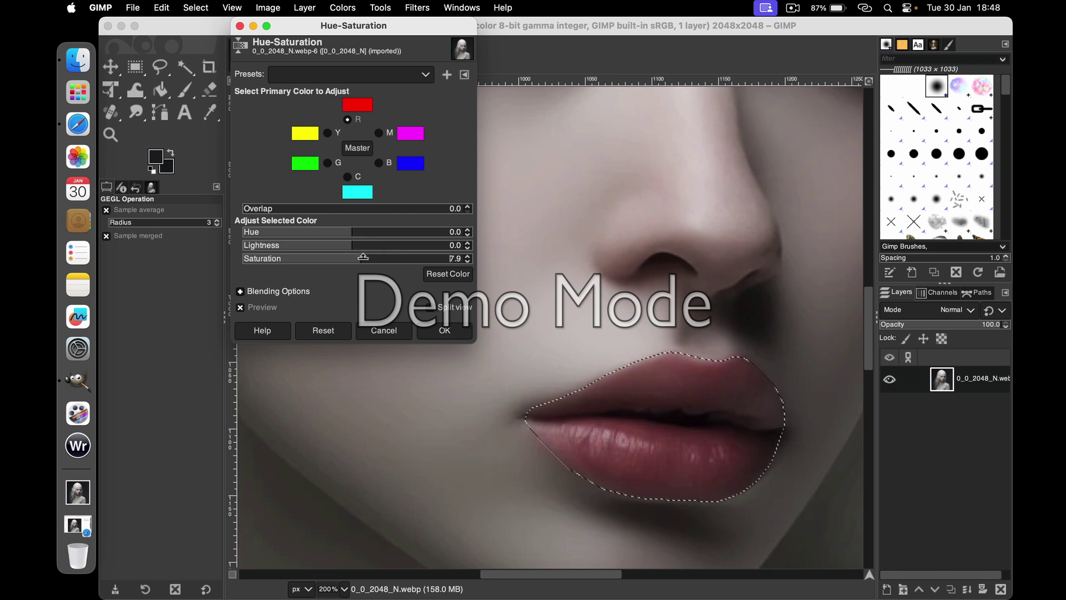
mouse_move(355, 242)
left_mouse_down()
mouse_move(321, 243)
mouse_move(363, 231)
mouse_move(351, 231)
mouse_move(394, 259)
left_mouse_up()
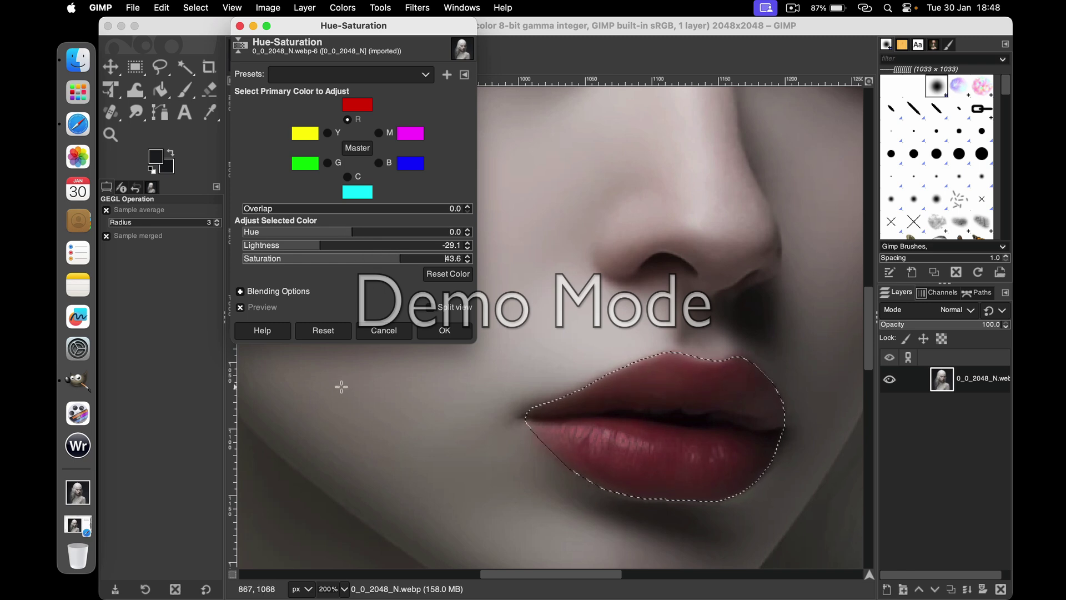
left_click(443, 331)
Clear the selection and view the face at 100%.
left_click(196, 8)
left_click(205, 43)
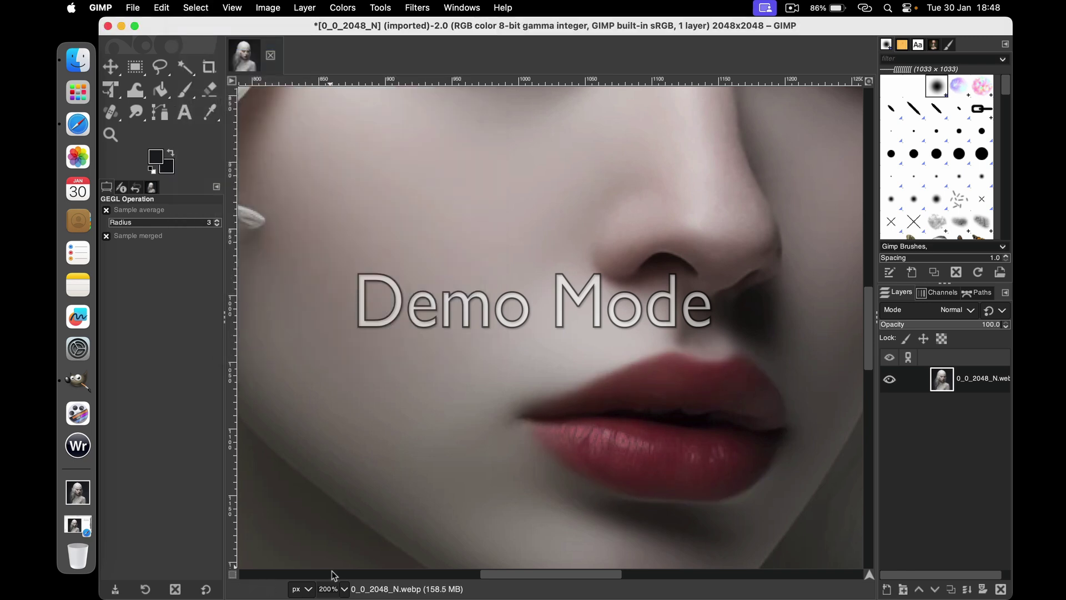
left_click(344, 589)
left_click(330, 499)
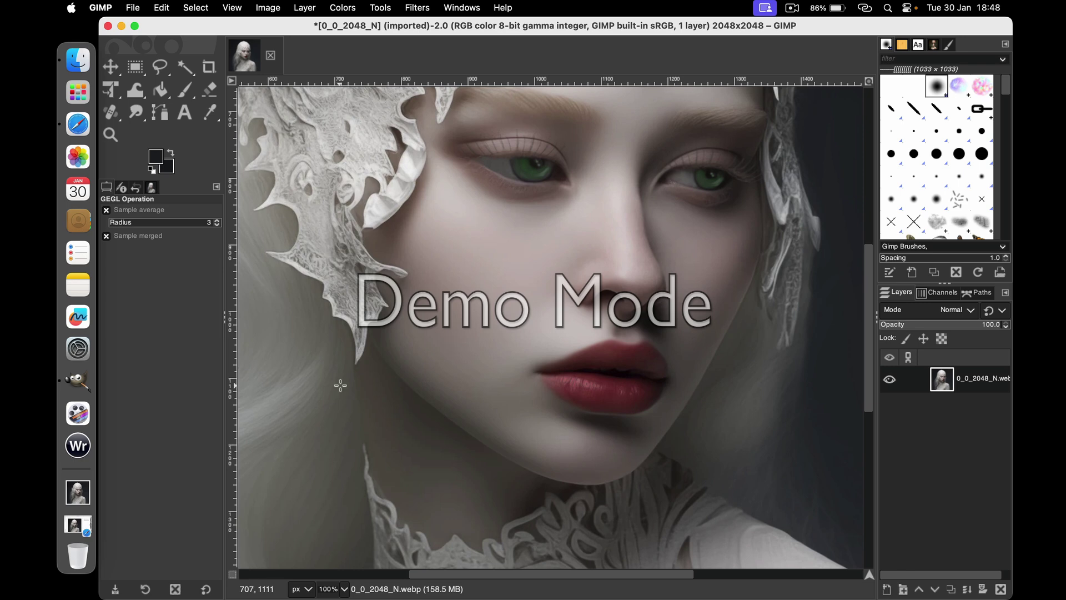
Show the Undo History panel from the Windows dockable dialogs.
left_click(462, 8)
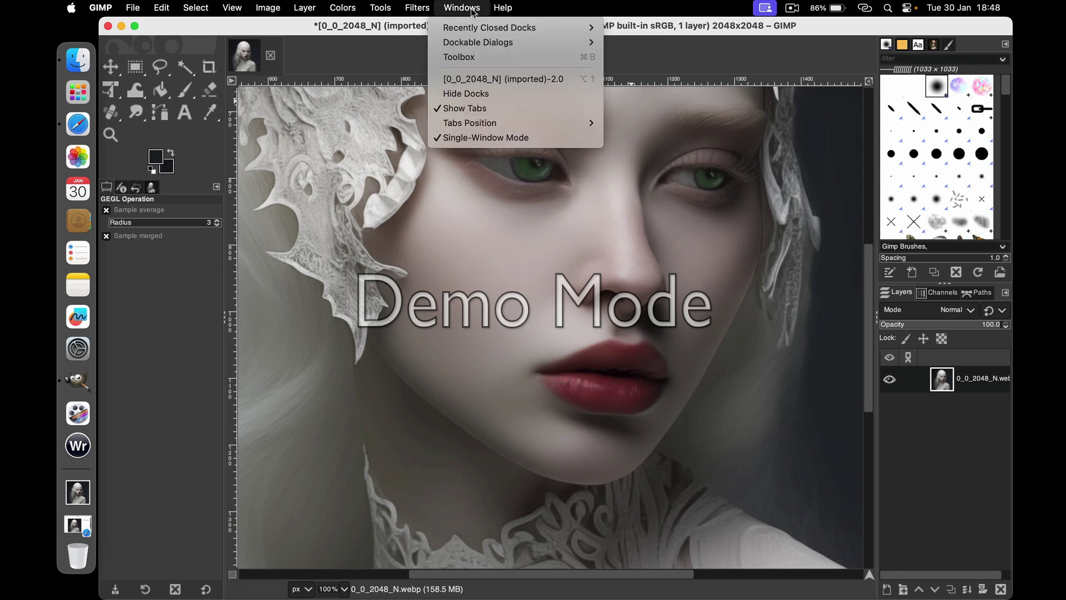
left_click(465, 58)
left_click(462, 8)
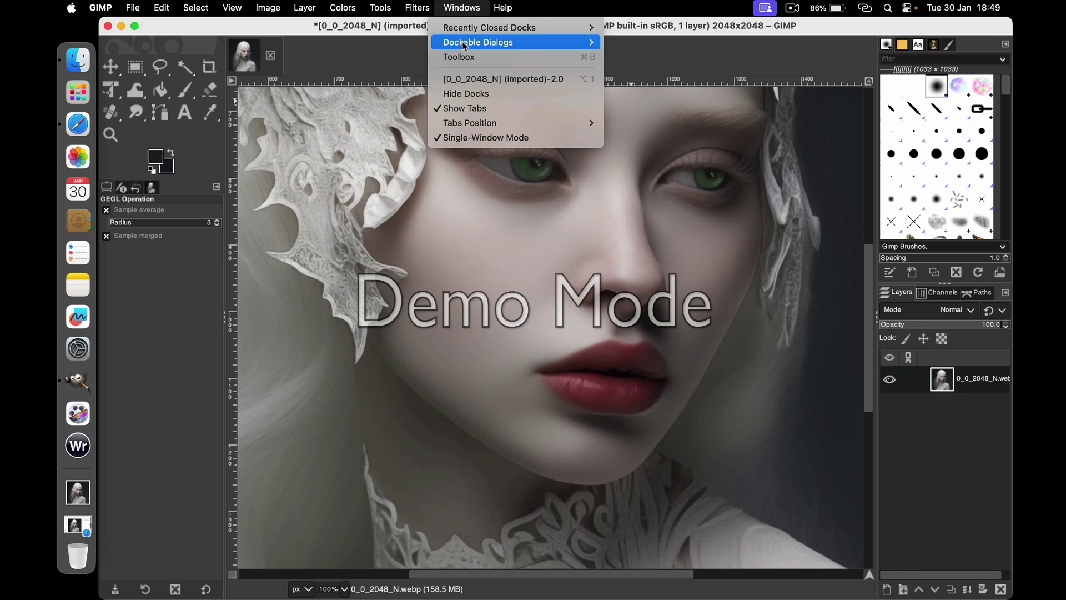
left_click(628, 182)
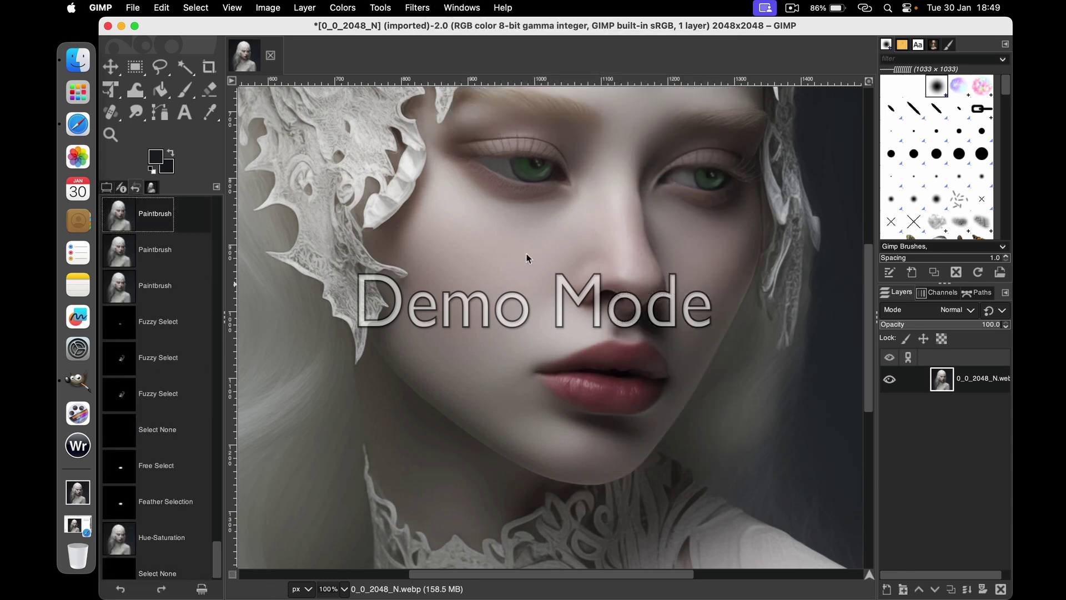
Step through undo history to compare the lips before and after recolouring.
left_click(166, 321)
left_click(161, 286)
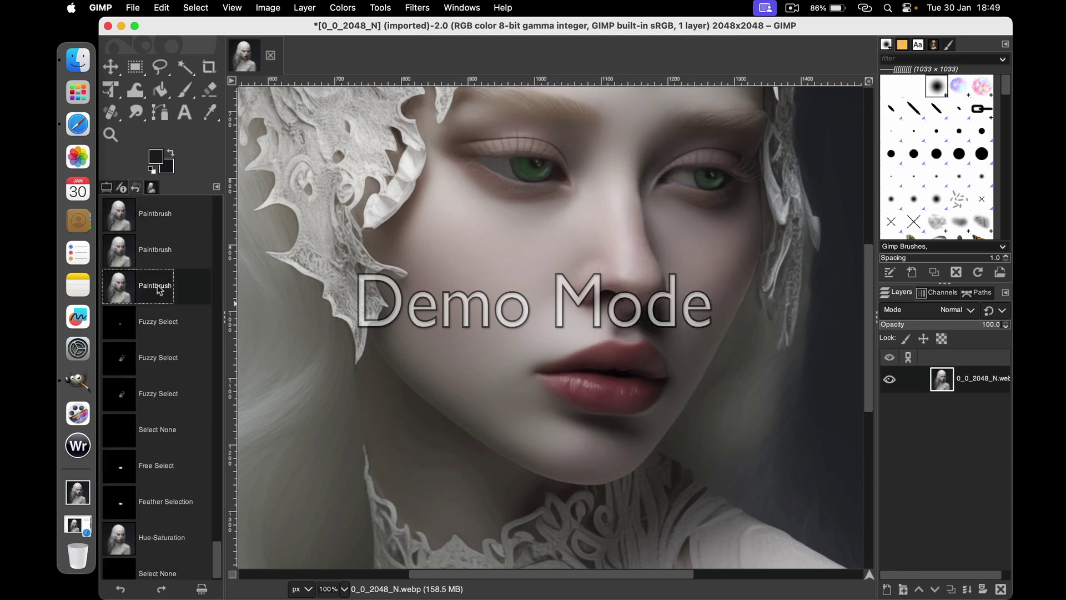
scroll(161, 267, "up", 5)
scroll(165, 222, "up", 5)
scroll(165, 224, "down", 10)
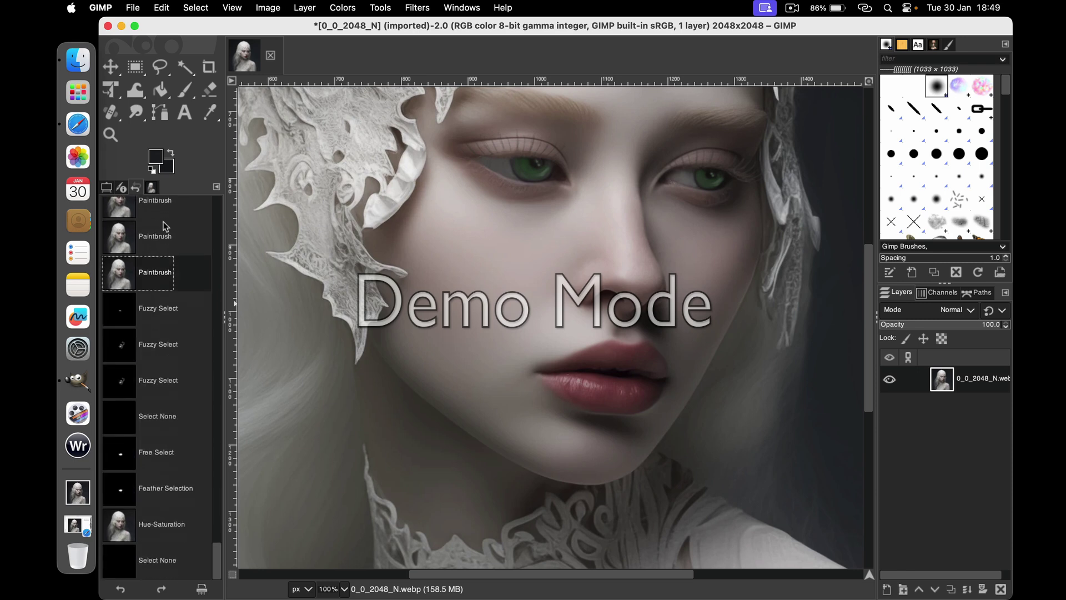
left_click(158, 561)
left_click(169, 275)
left_click(158, 563)
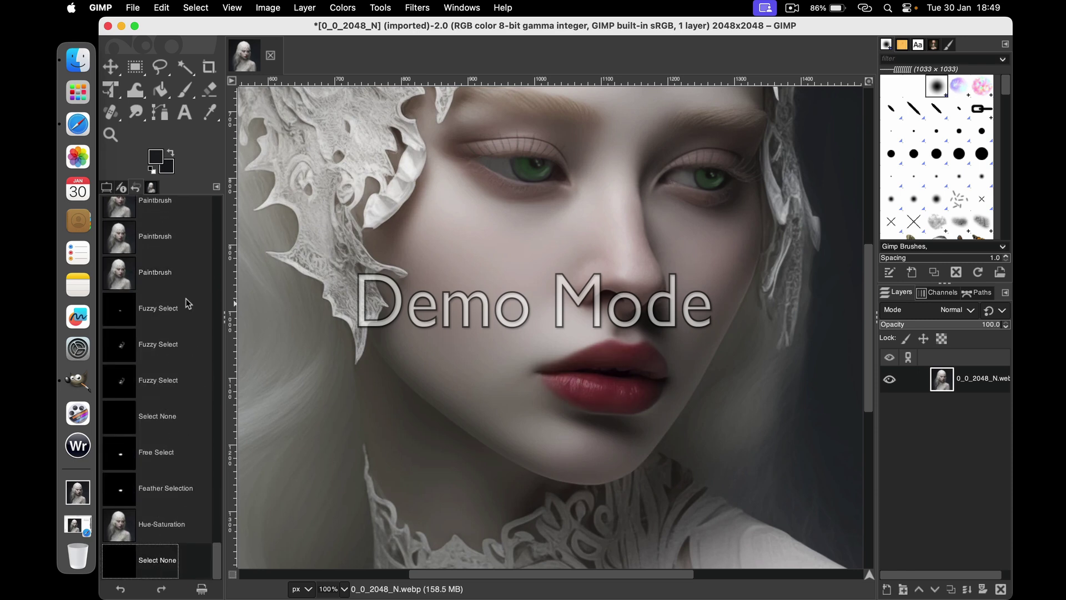
Dock the Undo History tab with the Layers panel and close the Images tab.
left_click(121, 187)
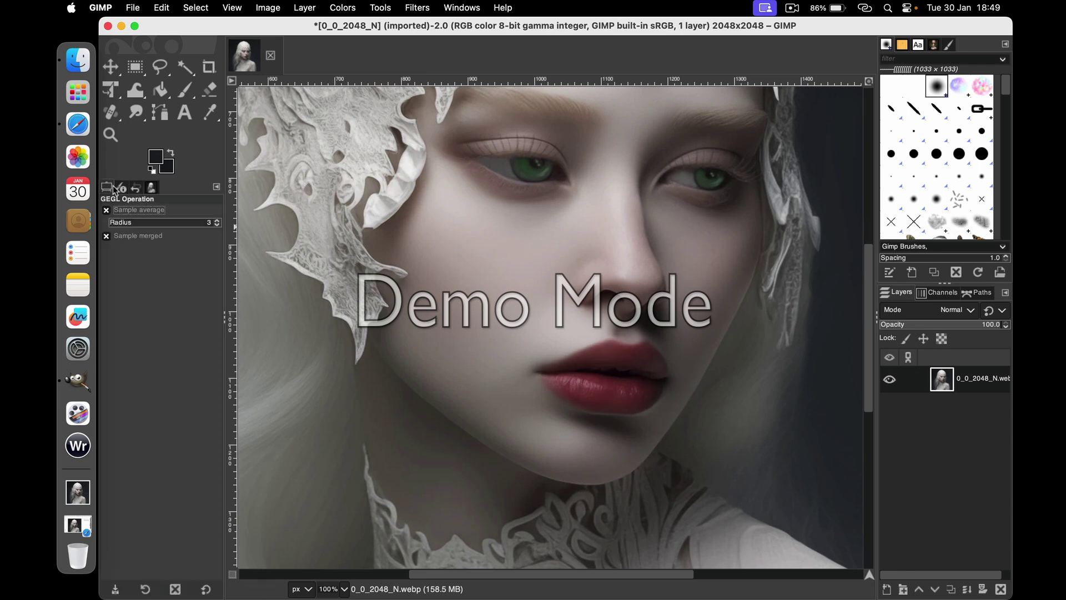
left_click(151, 188)
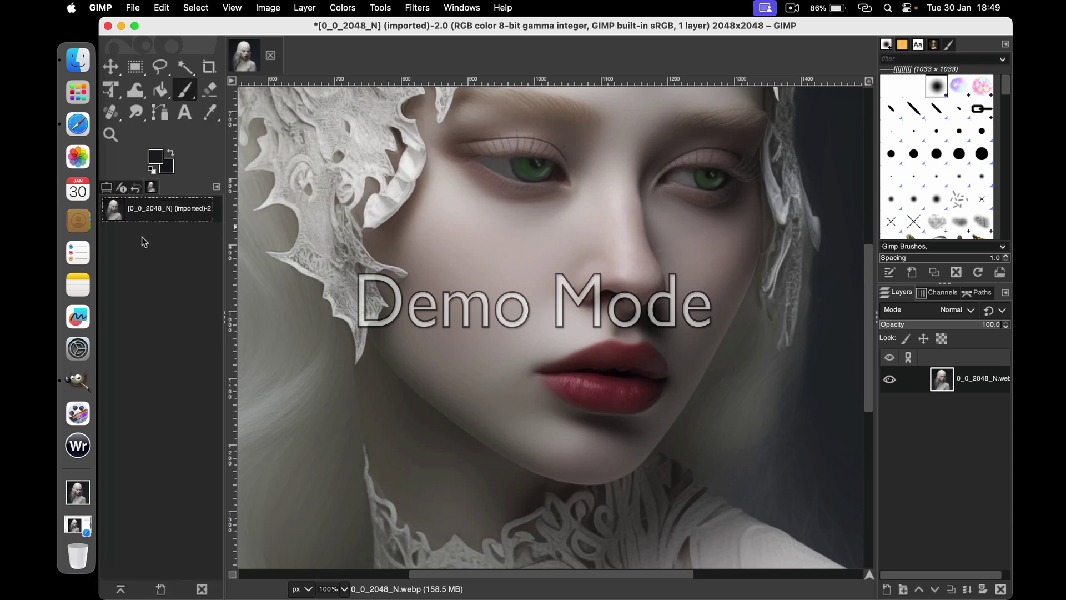
left_click_drag(137, 189, 973, 48)
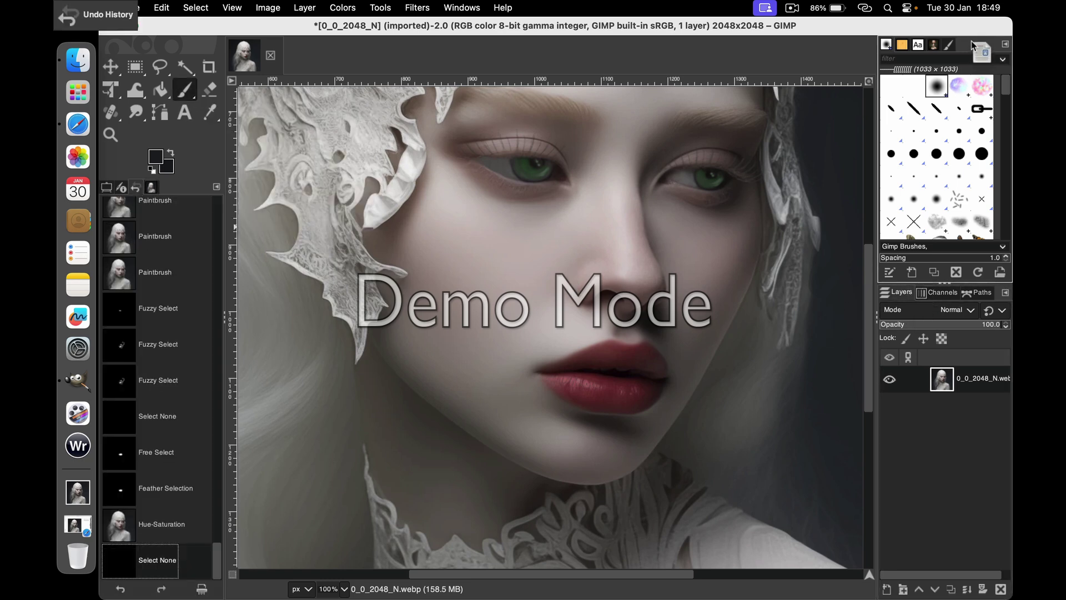
left_click_drag(963, 49, 995, 340)
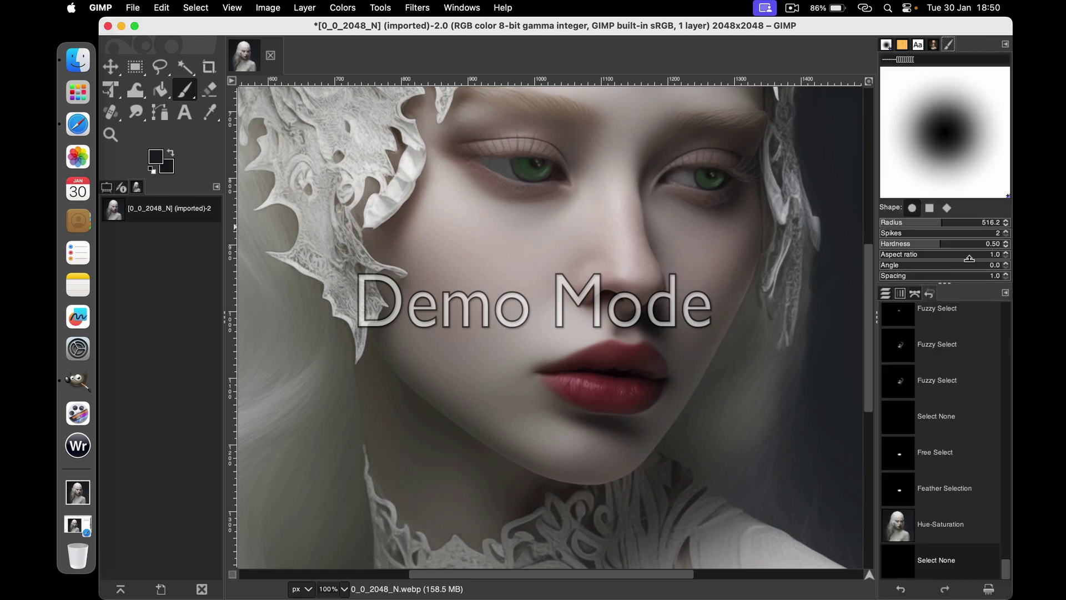
left_click(887, 45)
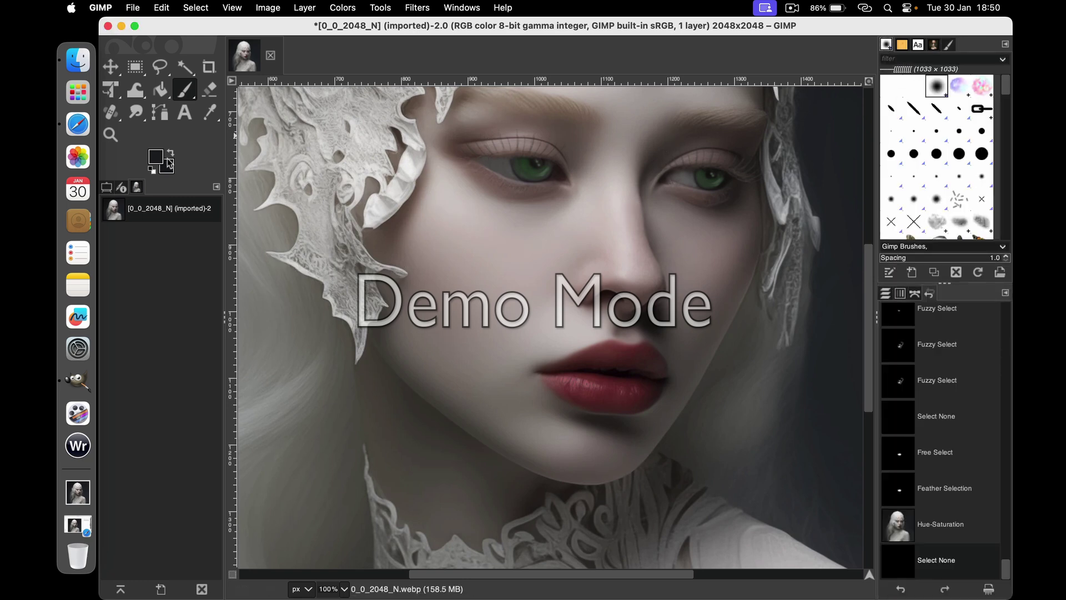
left_click(217, 187)
left_click(174, 217)
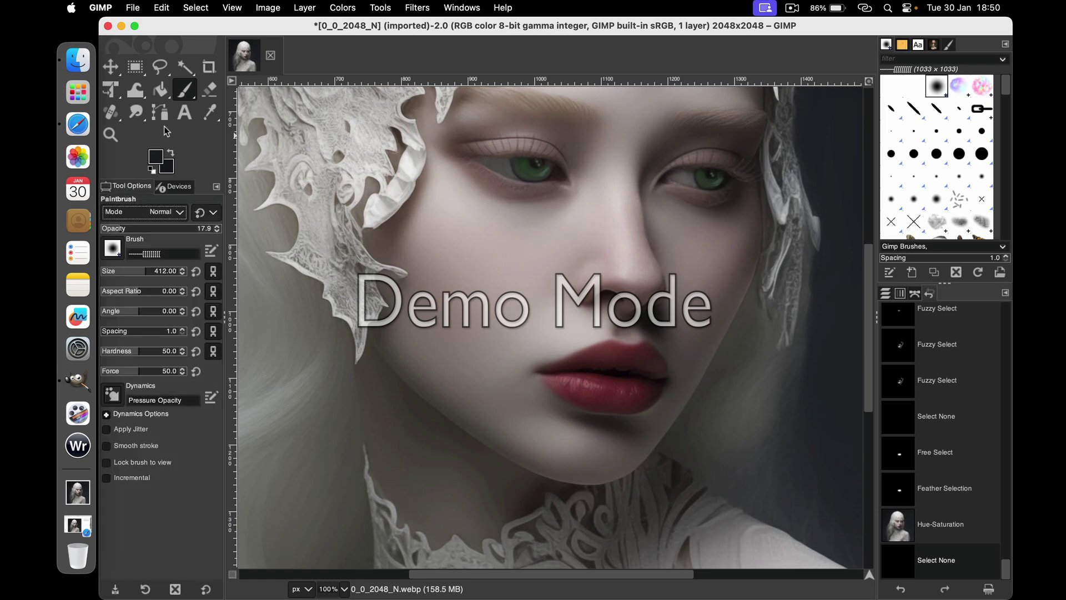
left_click(210, 112)
Pick the lip red and airbrush a soft flush onto the nose at 14.3 opacity.
left_click(610, 380)
left_click(156, 156)
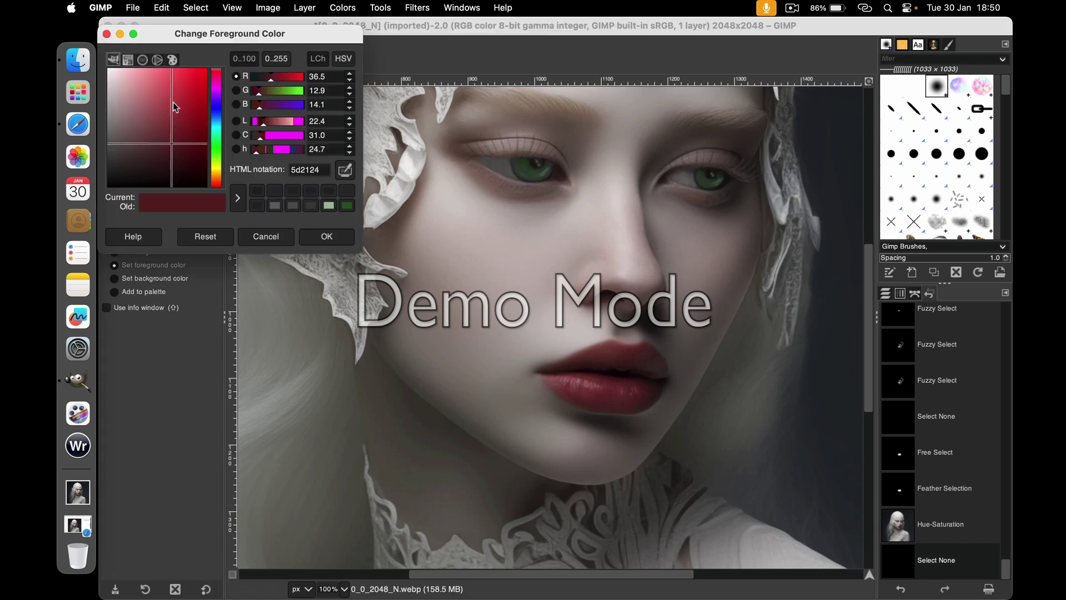
key("Return")
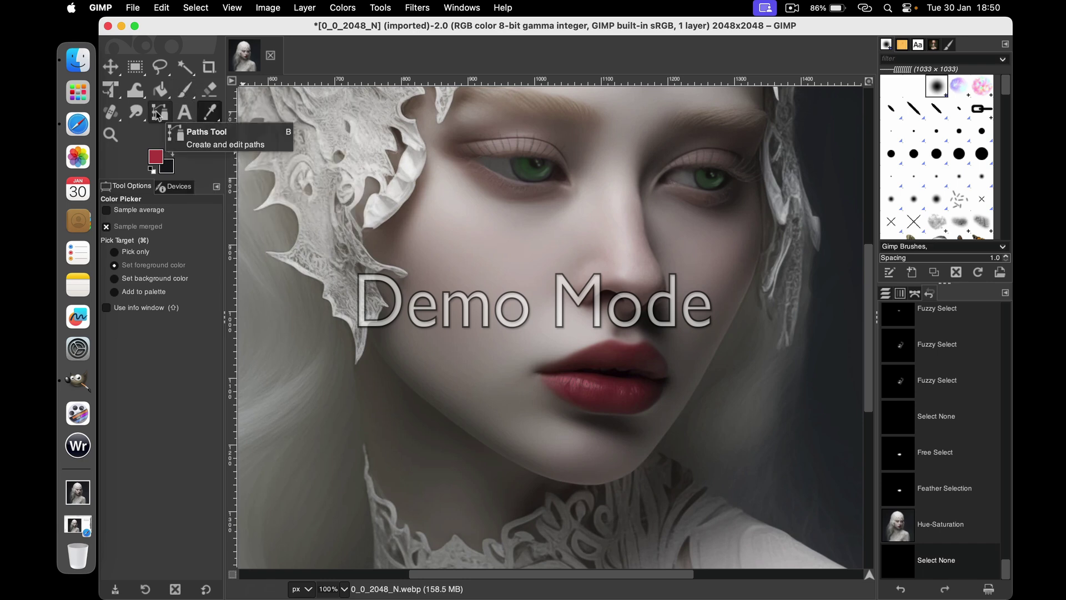
left_click_drag(185, 89, 237, 137)
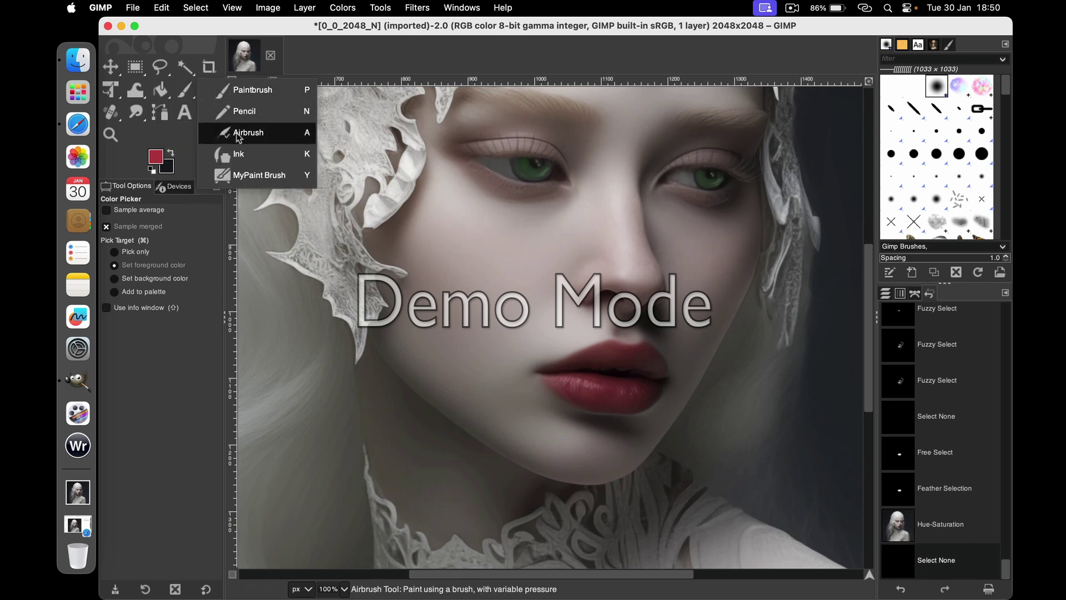
left_click_drag(134, 227, 119, 271)
mouse_move(608, 264)
left_mouse_down()
mouse_move(617, 238)
mouse_move(638, 272)
mouse_move(583, 282)
mouse_move(555, 272)
left_mouse_up()
left_click_drag(548, 161, 572, 181)
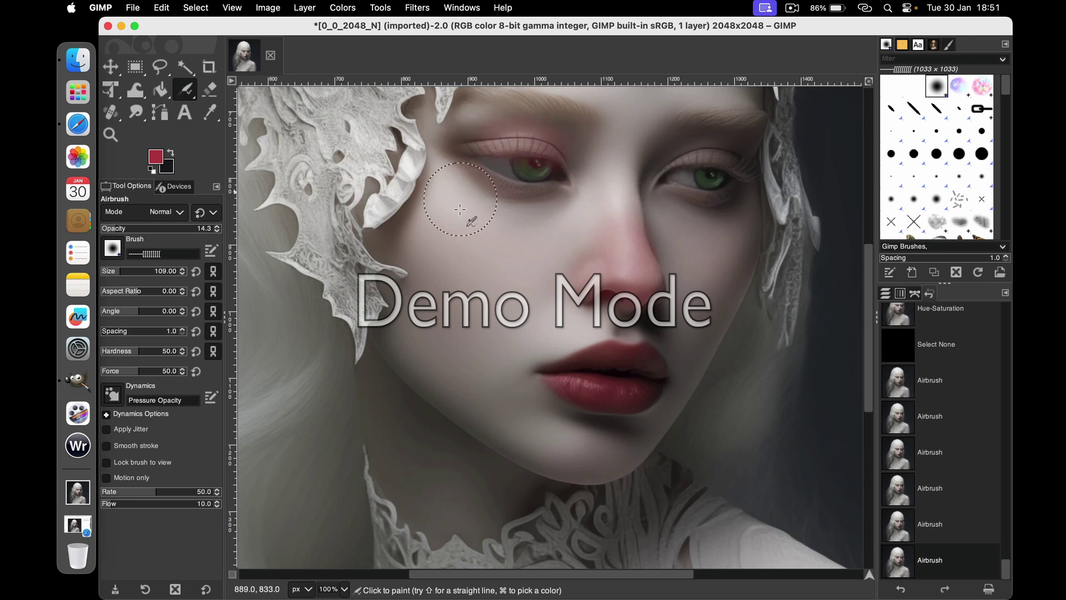
Undo the final airbrush stroke on the eyes via Undo History.
left_click(344, 589)
left_click(342, 549)
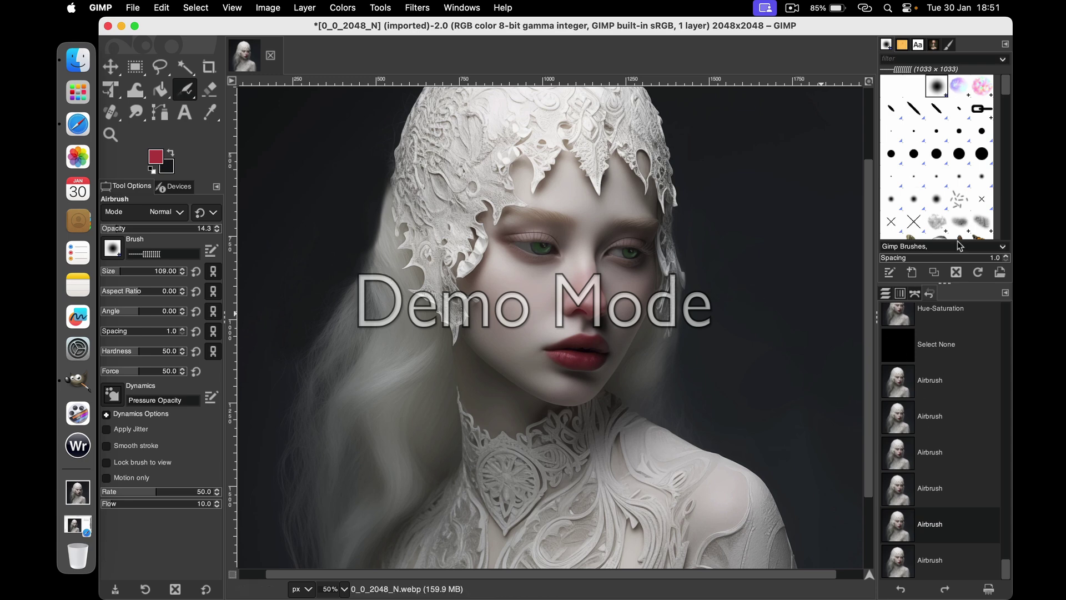
left_click(905, 564)
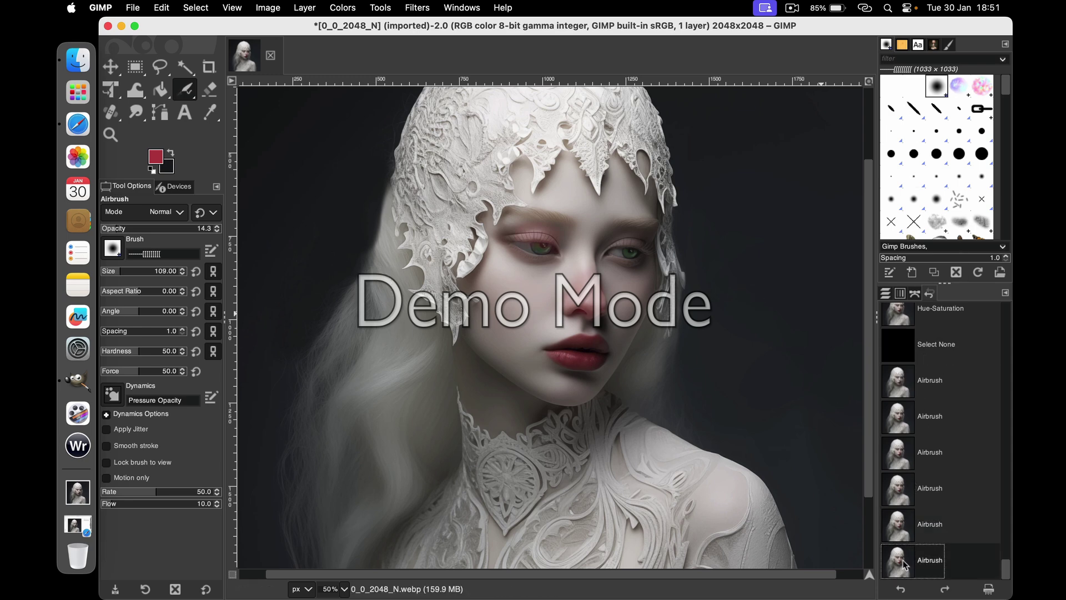
left_click(896, 535)
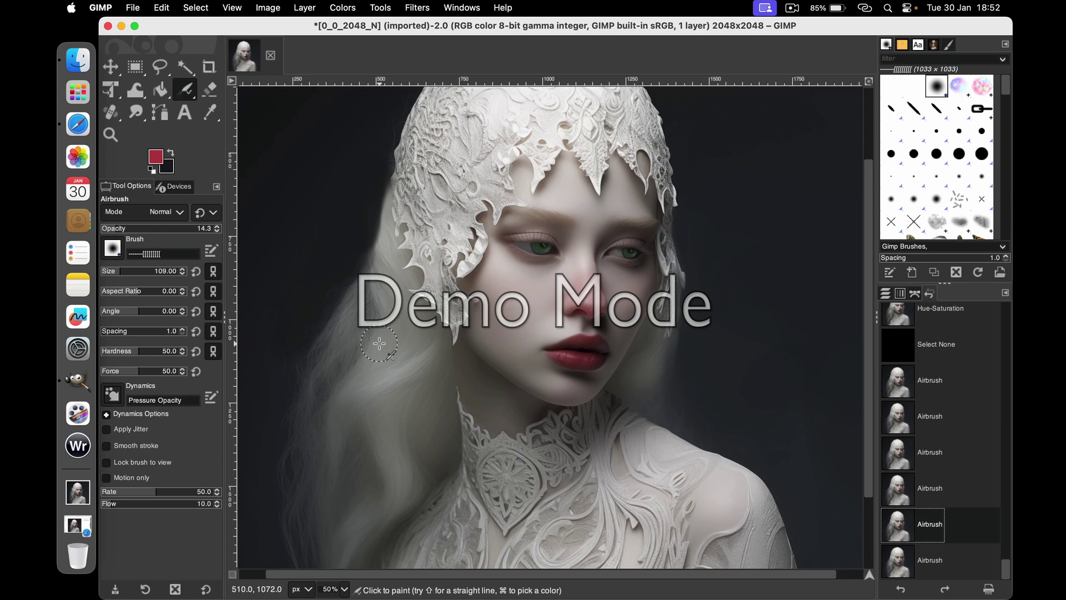
Set the view to 25% zoom to fit the whole portrait.
left_click(336, 589)
left_click(344, 590)
left_click(343, 560)
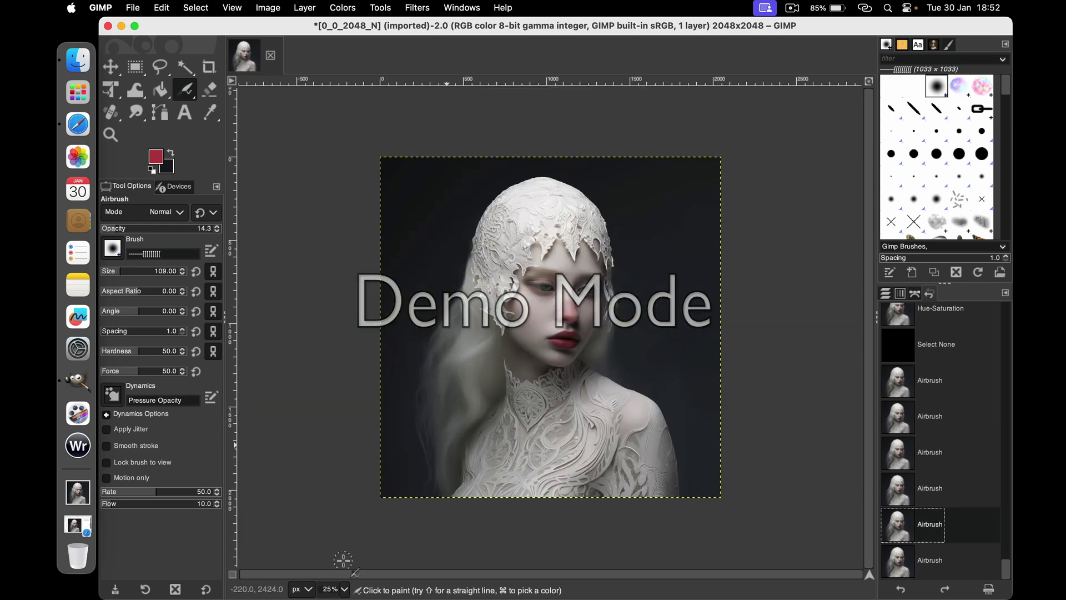
left_click(344, 589)
left_click(341, 547)
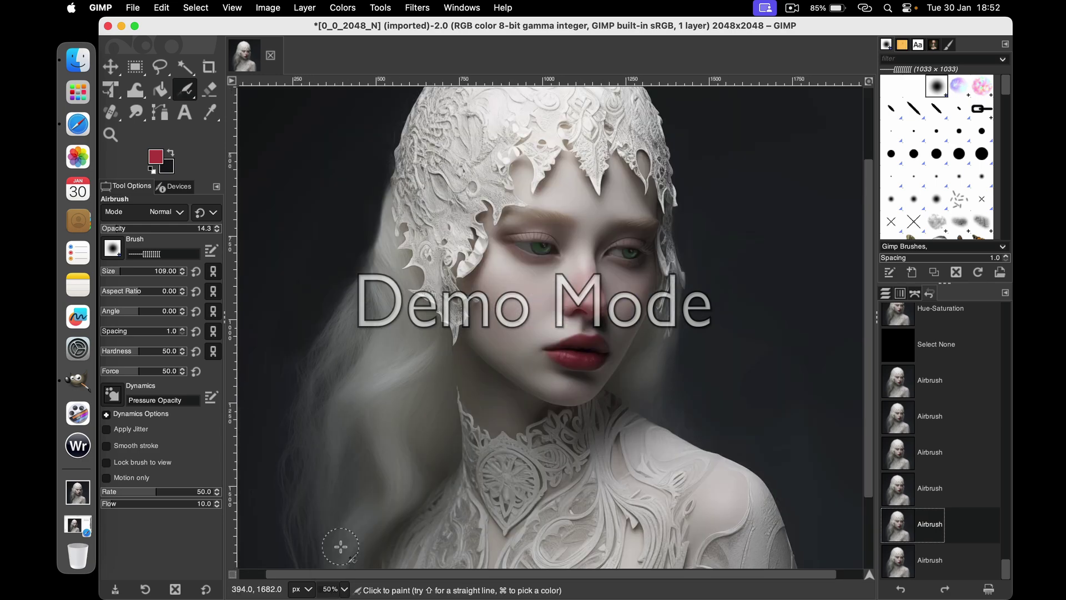
left_click(345, 590)
left_click(341, 560)
left_click(417, 8)
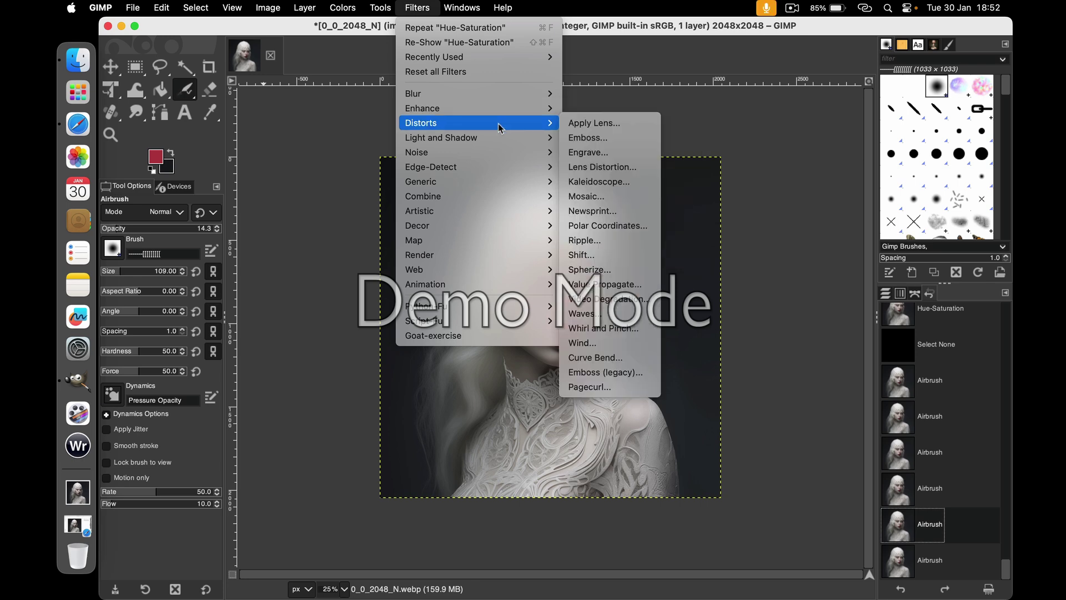
mouse_move(440, 137)
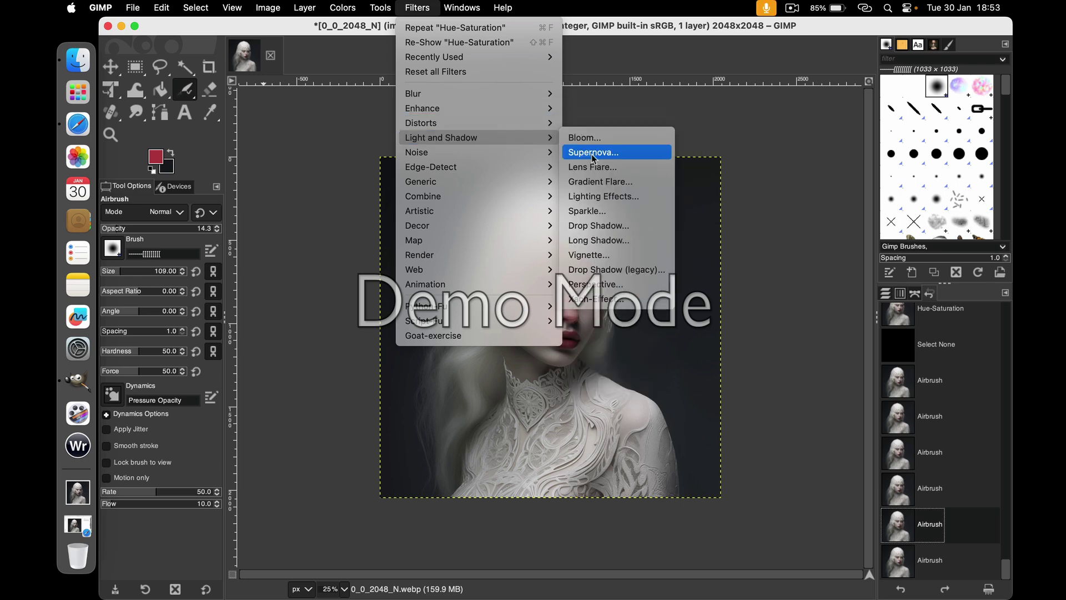
Apply a pale-pink Supernova flare centred on the forehead.
left_click(593, 158)
left_click(427, 162)
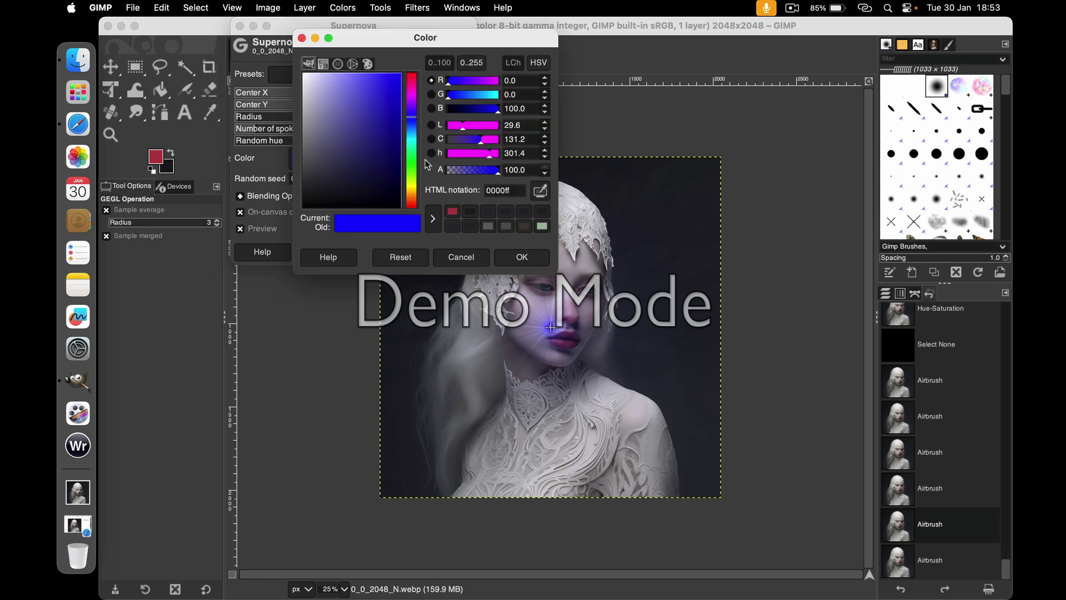
left_click(452, 211)
left_click_drag(340, 104, 307, 77)
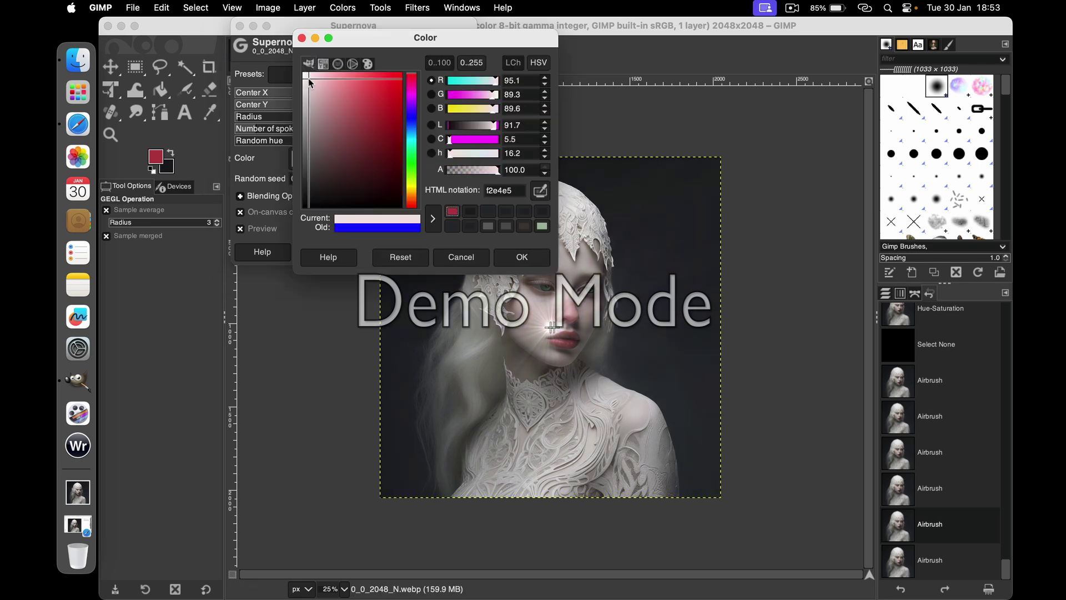
left_click(524, 257)
left_click_drag(338, 90, 287, 90)
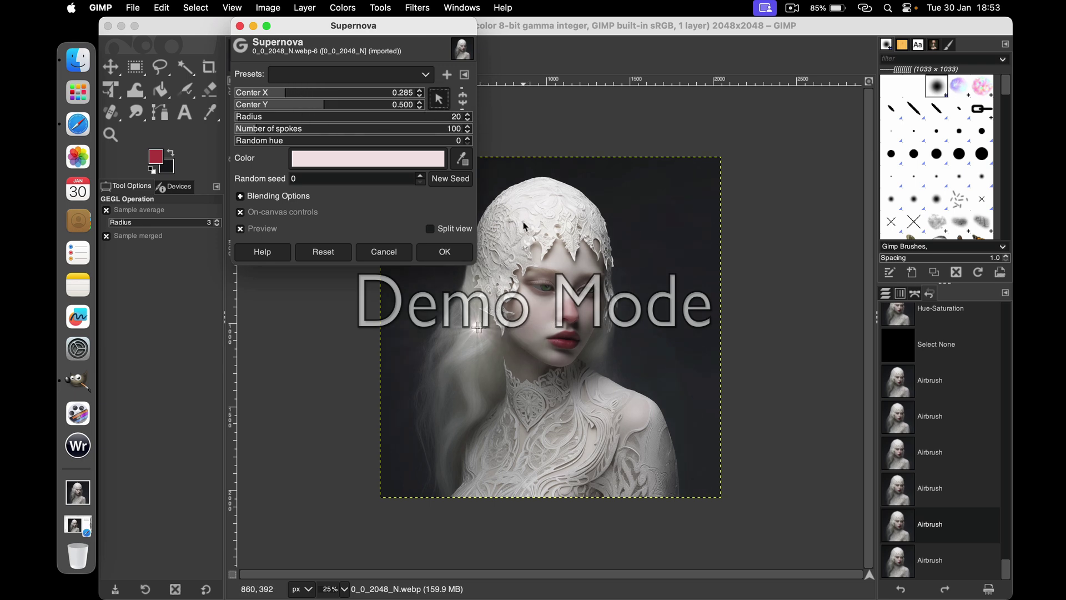
left_click(600, 225)
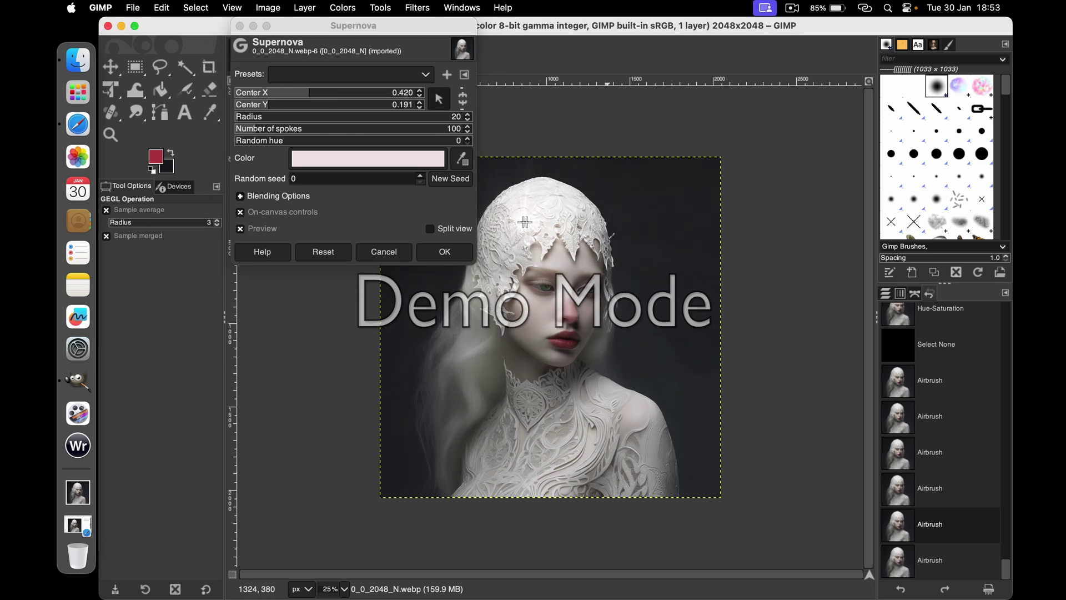
left_click(585, 433)
left_click(576, 259)
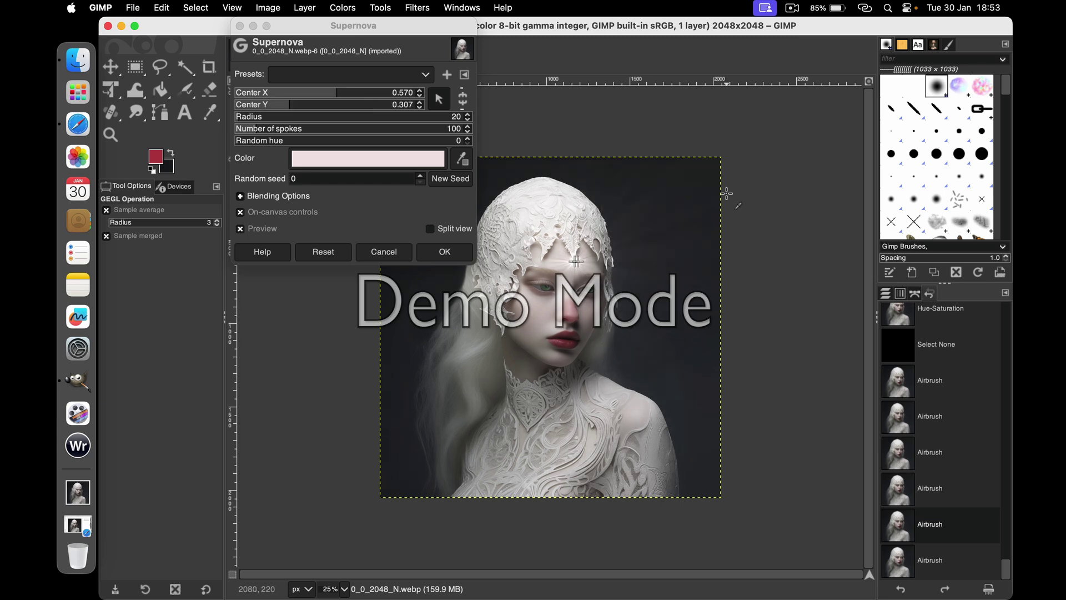
left_click(443, 253)
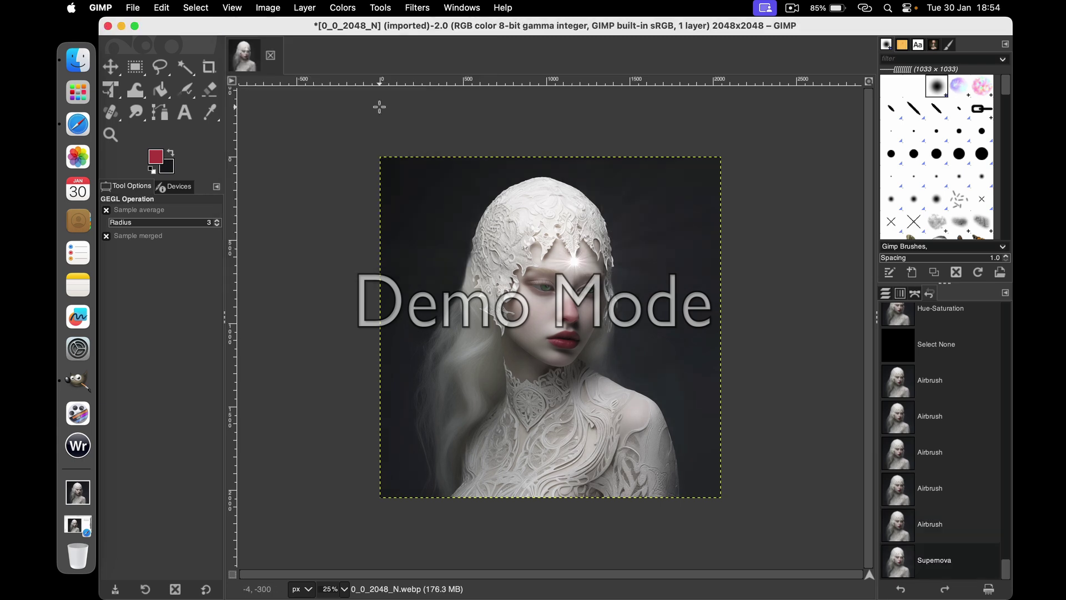
Cancel the repeated Supernova and undo the forehead flare.
left_click(422, 7)
left_click(439, 28)
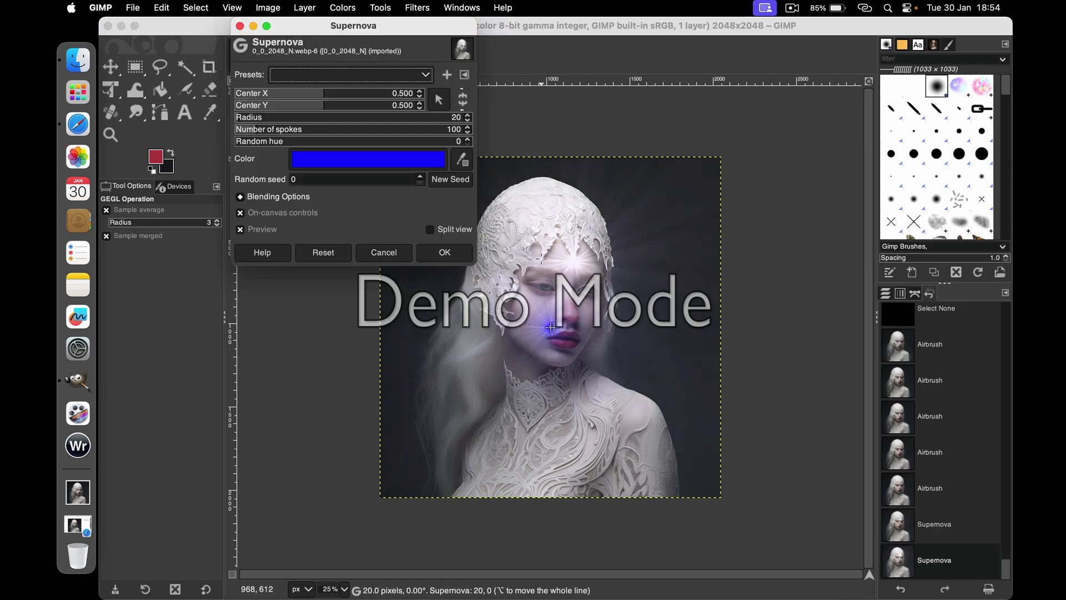
left_click(384, 252)
key("ctrl+z")
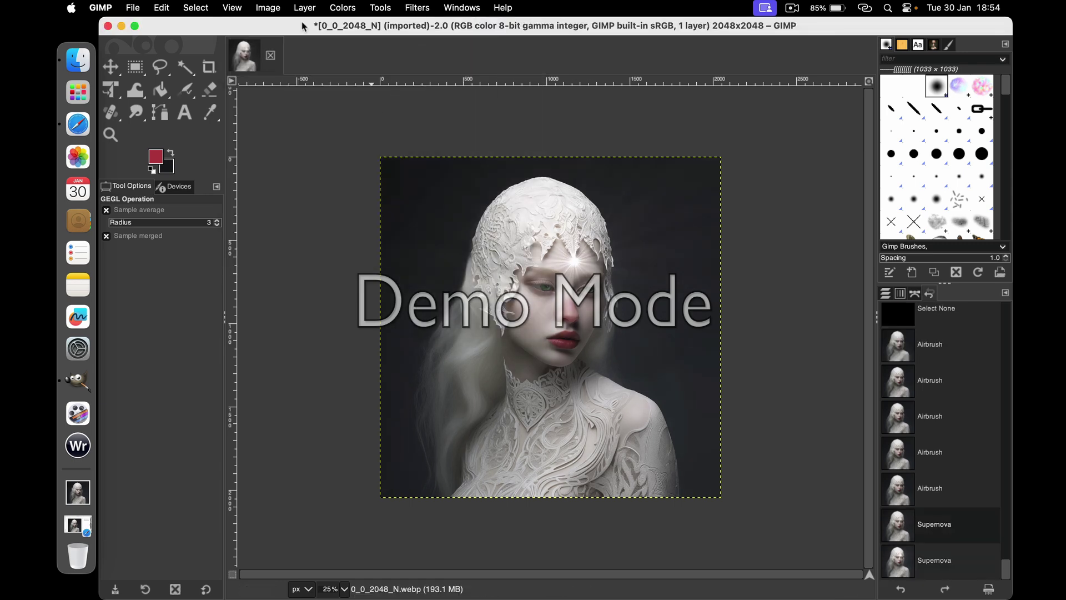
key("ctrl+z")
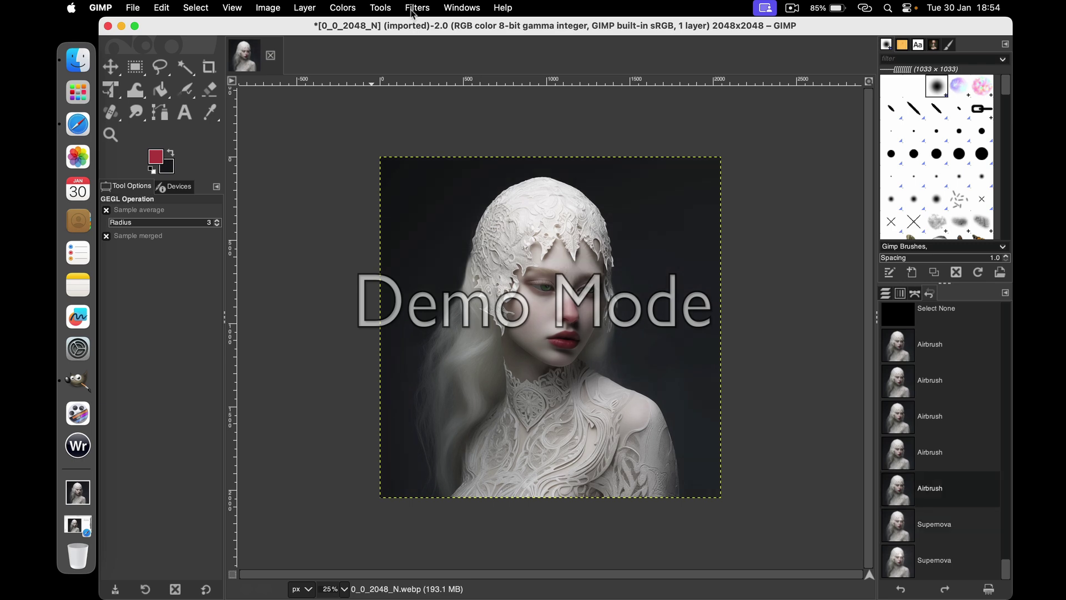
Reapply a pale-pink Supernova in the hair left of the face, 18 spokes, radius 6.
left_click(417, 7)
left_click(438, 41)
left_click(345, 161)
left_click(369, 211)
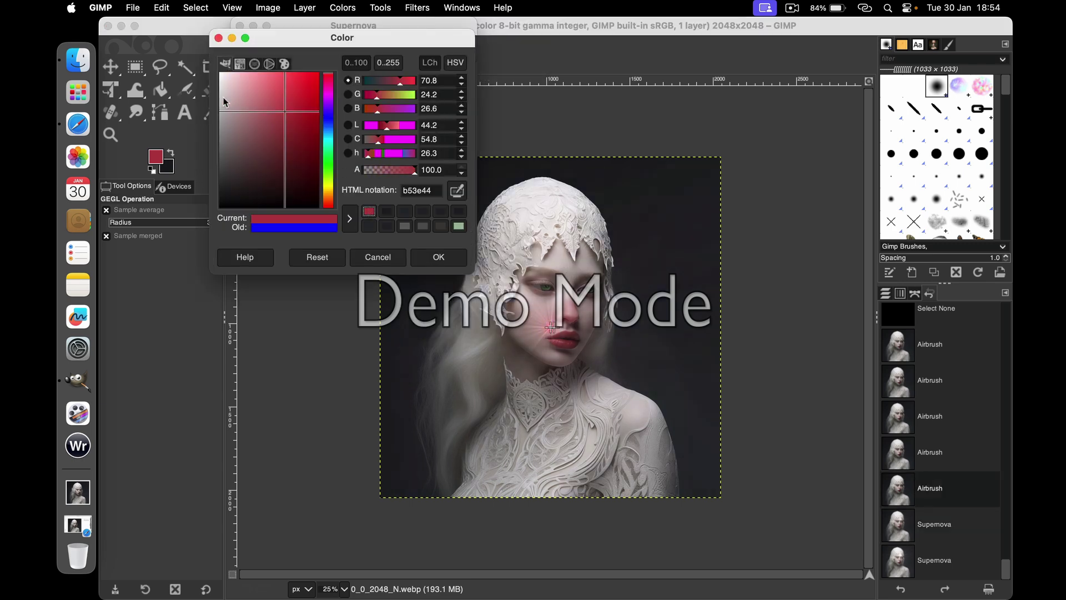
left_click_drag(224, 98, 228, 92)
key("Return")
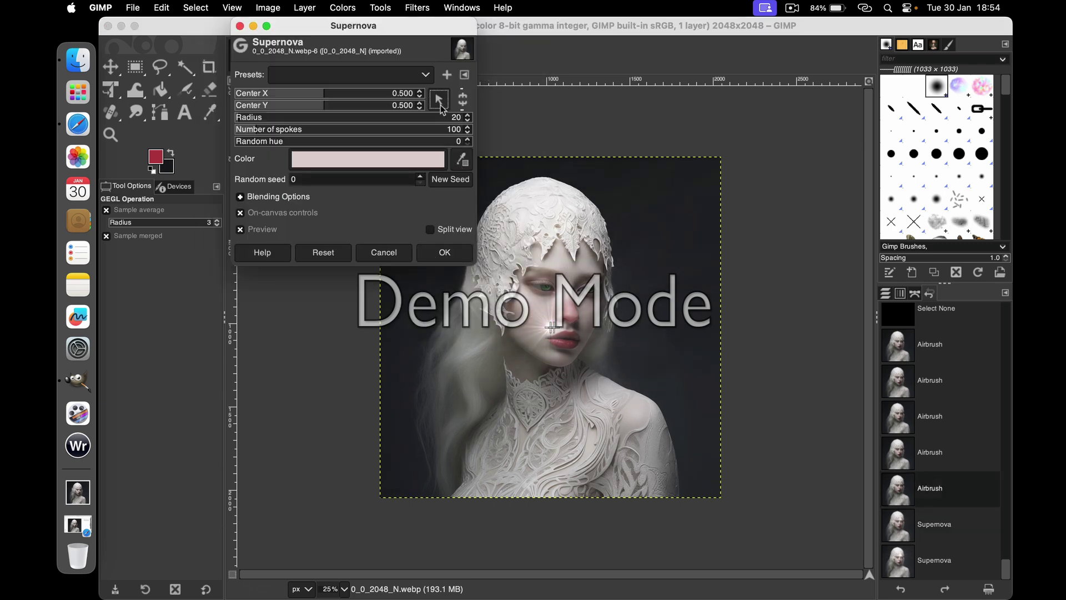
left_click(503, 338)
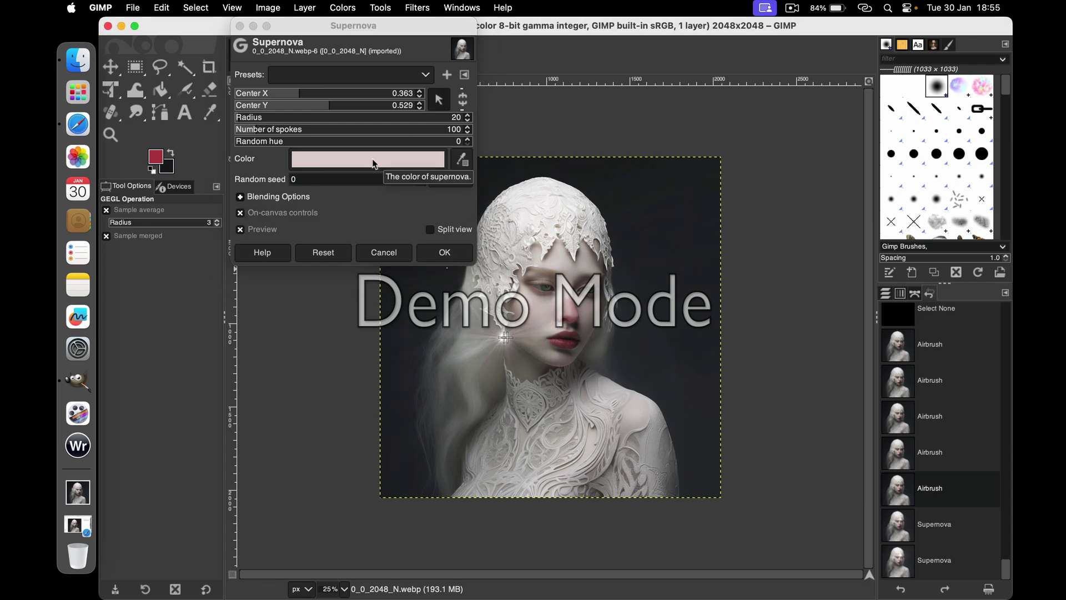
left_click(468, 132)
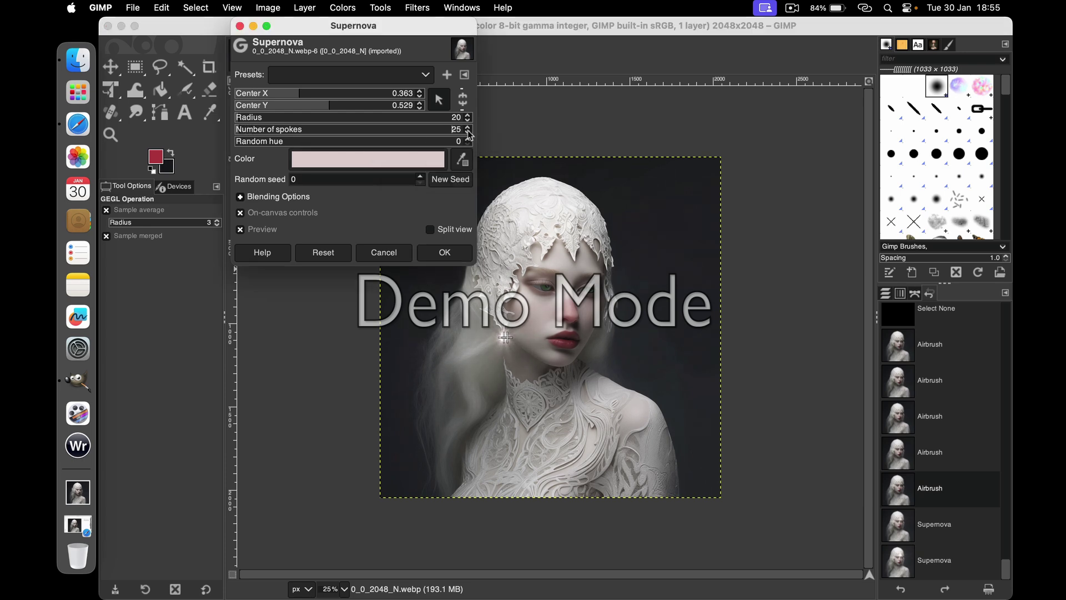
left_click(468, 120)
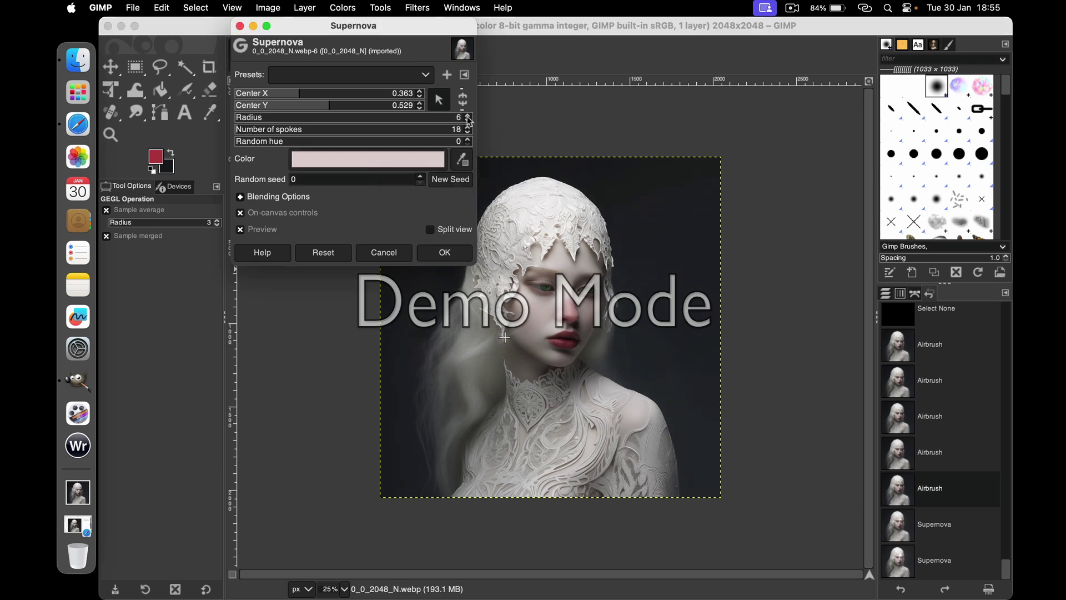
left_click(443, 252)
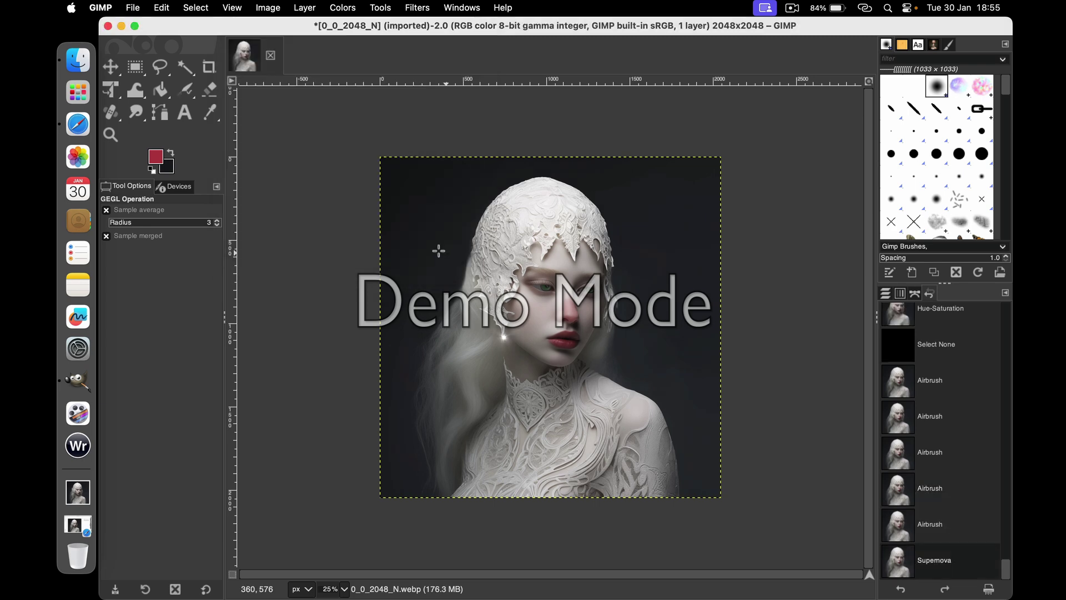
Re-show Supernova with a near-white flare colour and apply a first attempt at the second sparkle.
left_click(417, 9)
left_click(422, 41)
left_click(322, 164)
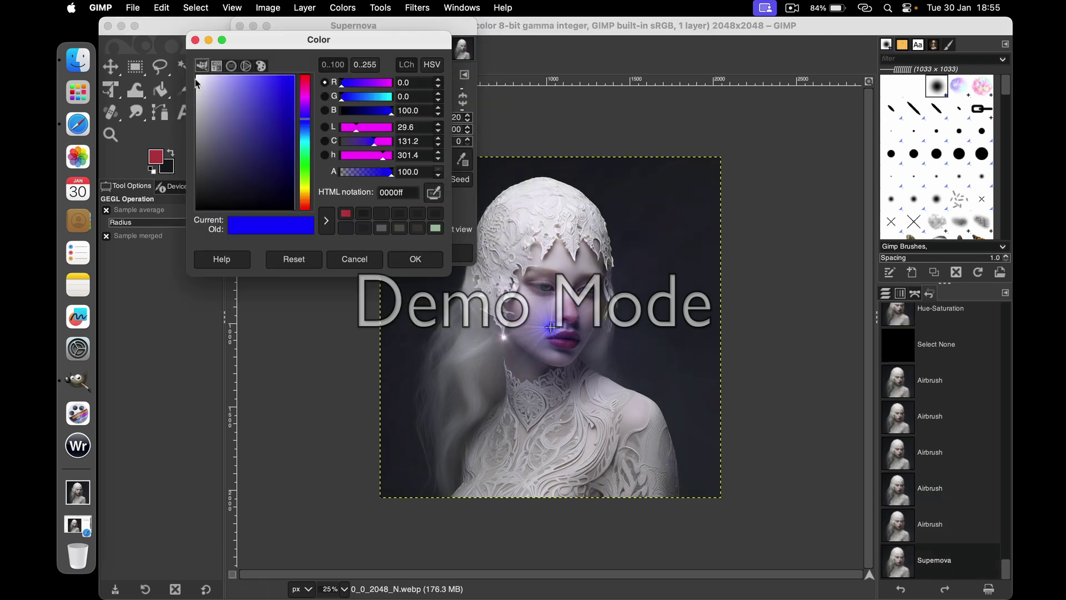
left_click(198, 87)
left_click(414, 257)
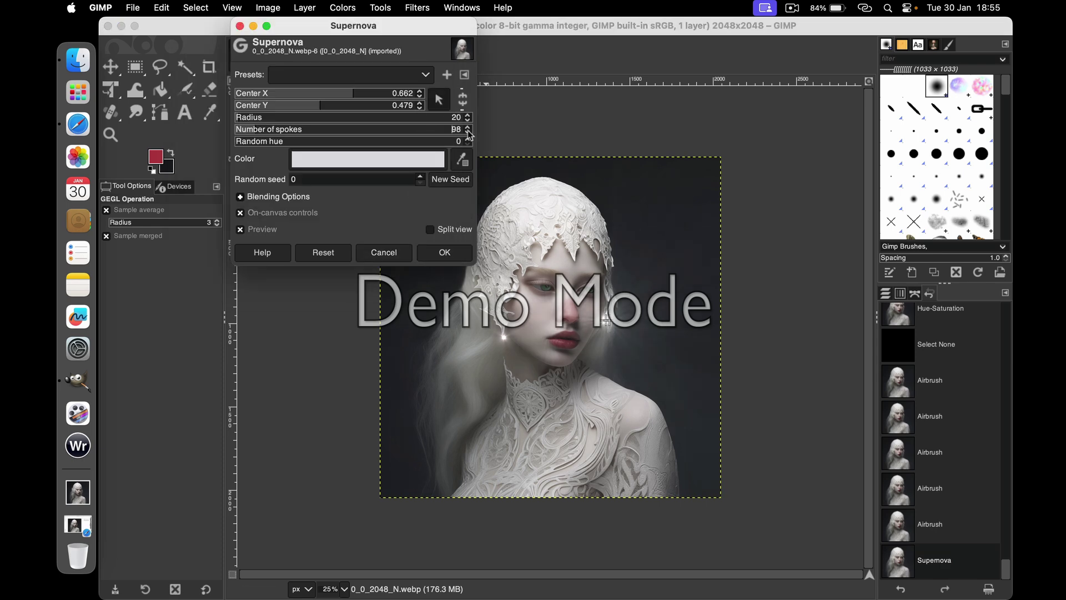
scroll(470, 135, "down", 5)
scroll(469, 135, "down", 3)
scroll(470, 135, "down", 3)
scroll(469, 122, "down", 5)
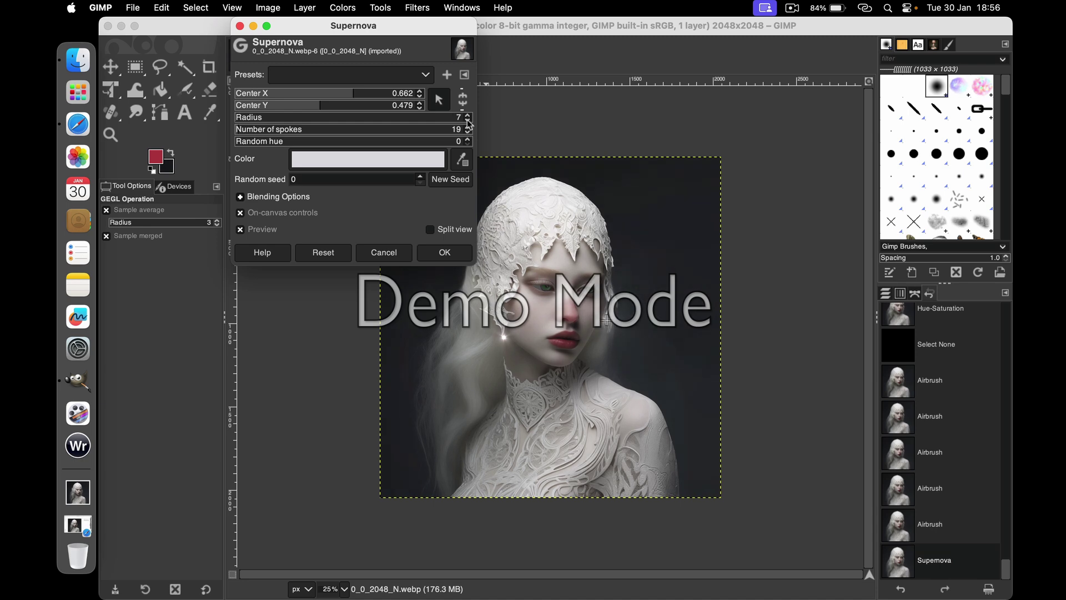
scroll(470, 120, "up", 2)
left_click(441, 251)
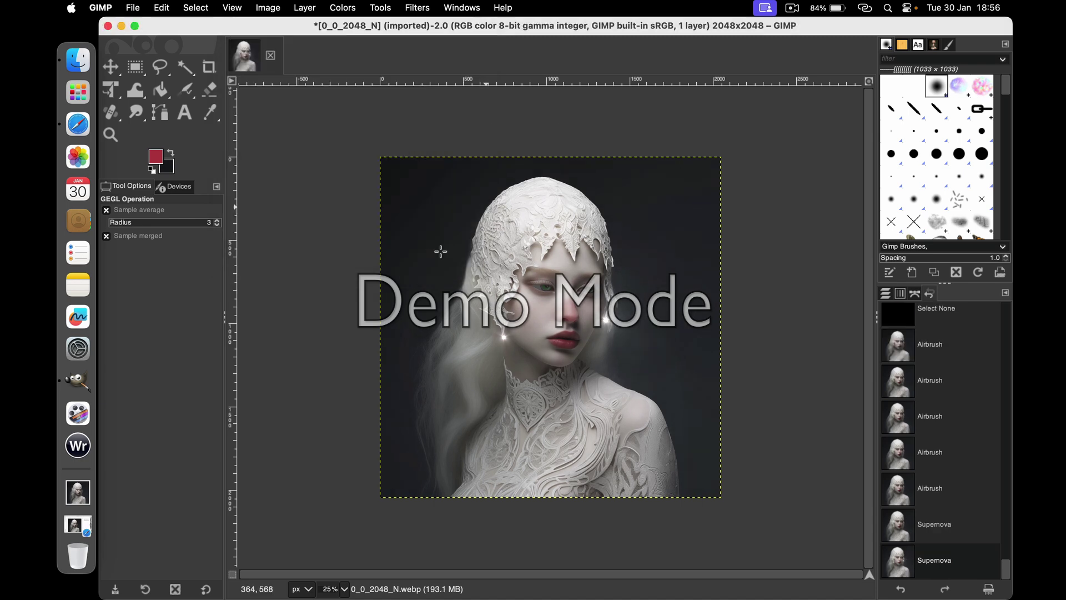
Undo that sparkle and reopen Supernova with a fine-tuned near-white pink flare colour.
left_click(897, 524)
left_click(898, 560)
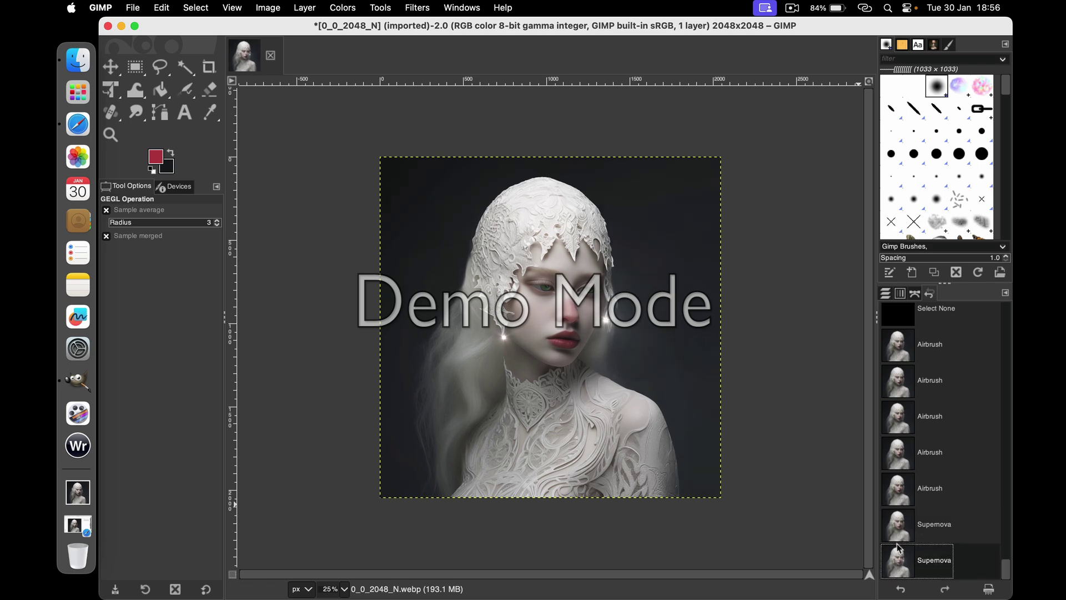
left_click(898, 524)
left_click(417, 8)
left_click(429, 43)
left_click(318, 161)
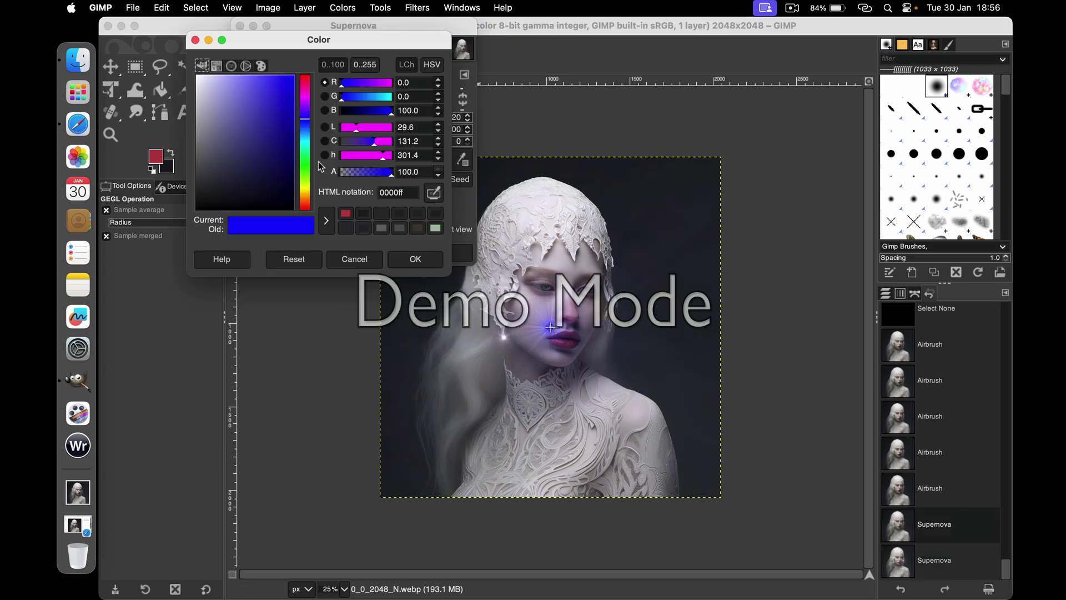
left_click_drag(258, 127, 202, 93)
left_click(415, 259)
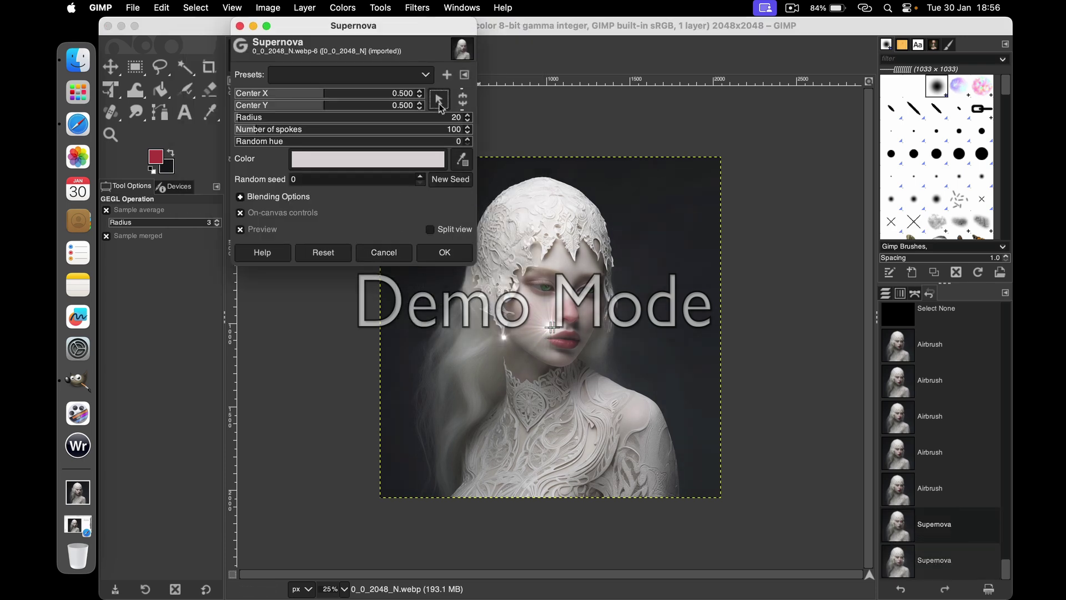
Centre the flare just right of the face and apply it with radius 8 and 21 spokes.
left_click(606, 319)
scroll(467, 132, "down", 5)
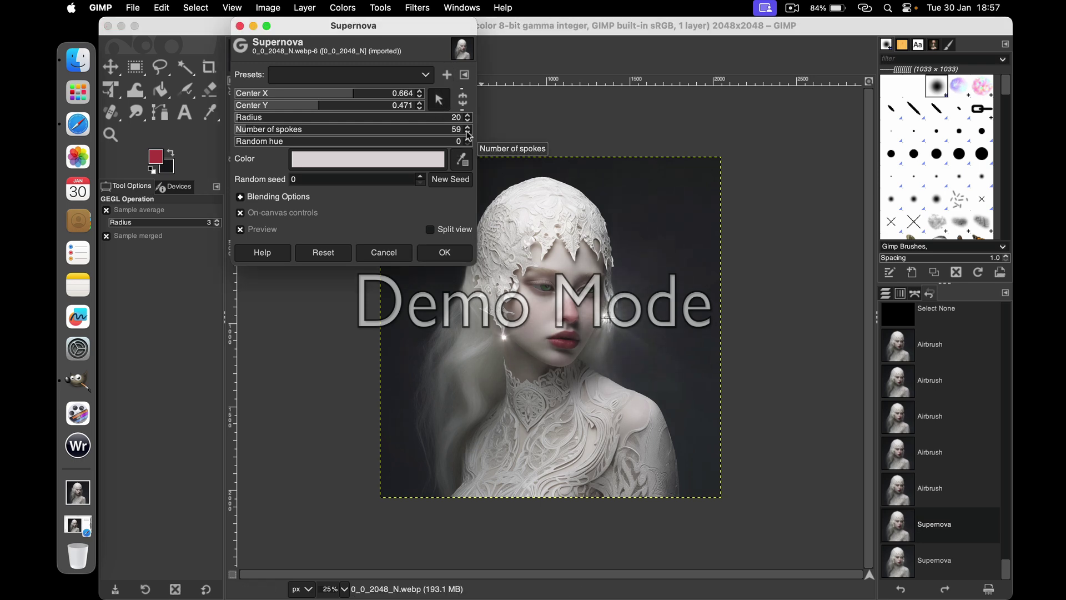
scroll(468, 130, "down", 5)
scroll(469, 119, "down", 5)
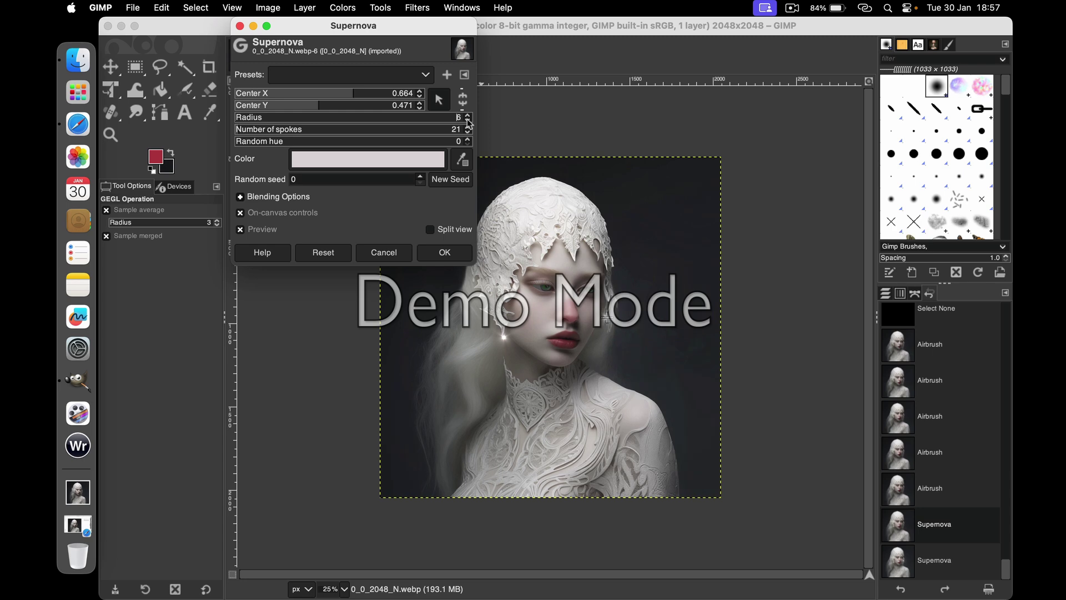
left_click(441, 254)
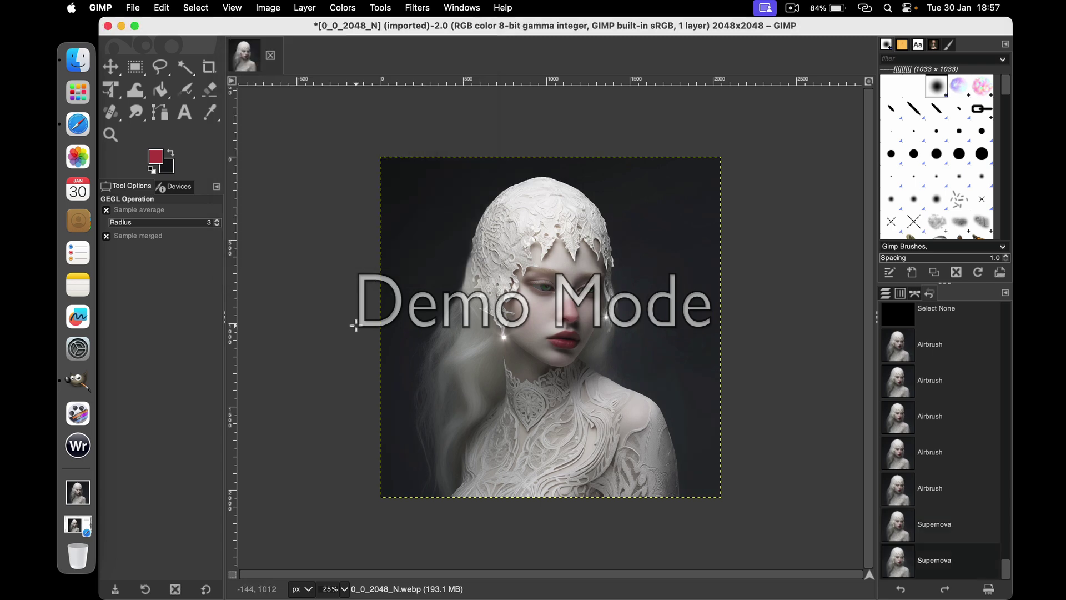
Add a new transparent layer and repeat the Supernova sparkle on it.
left_click(912, 272)
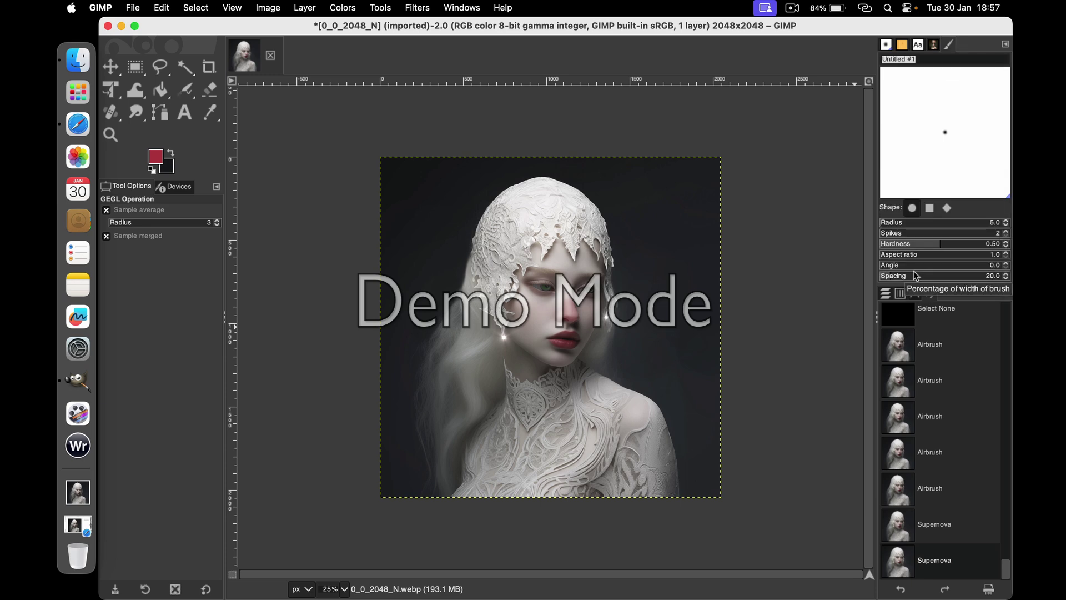
left_click(886, 44)
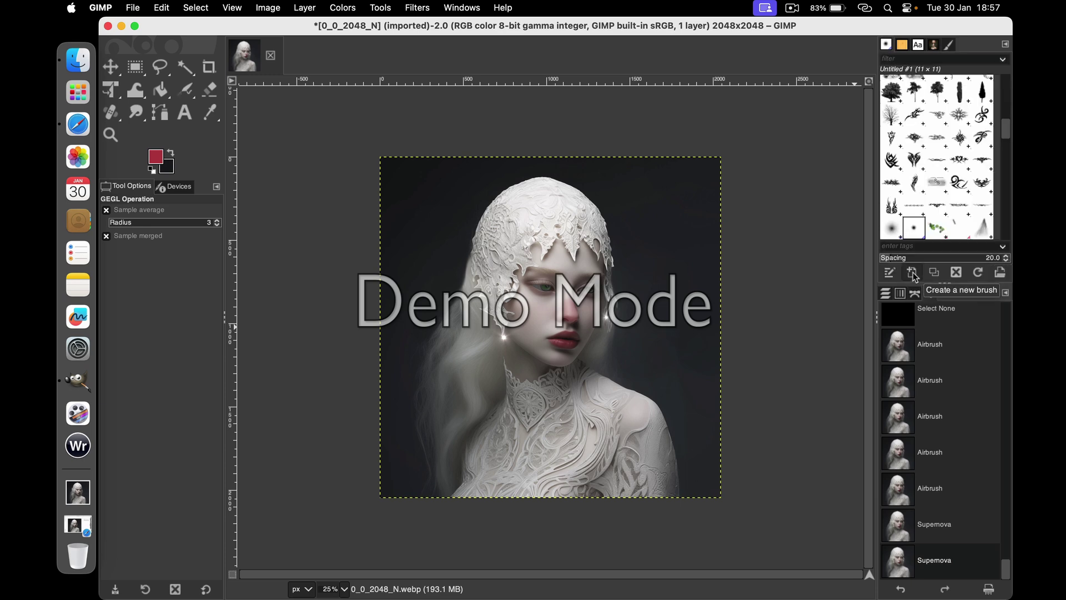
left_click(885, 293)
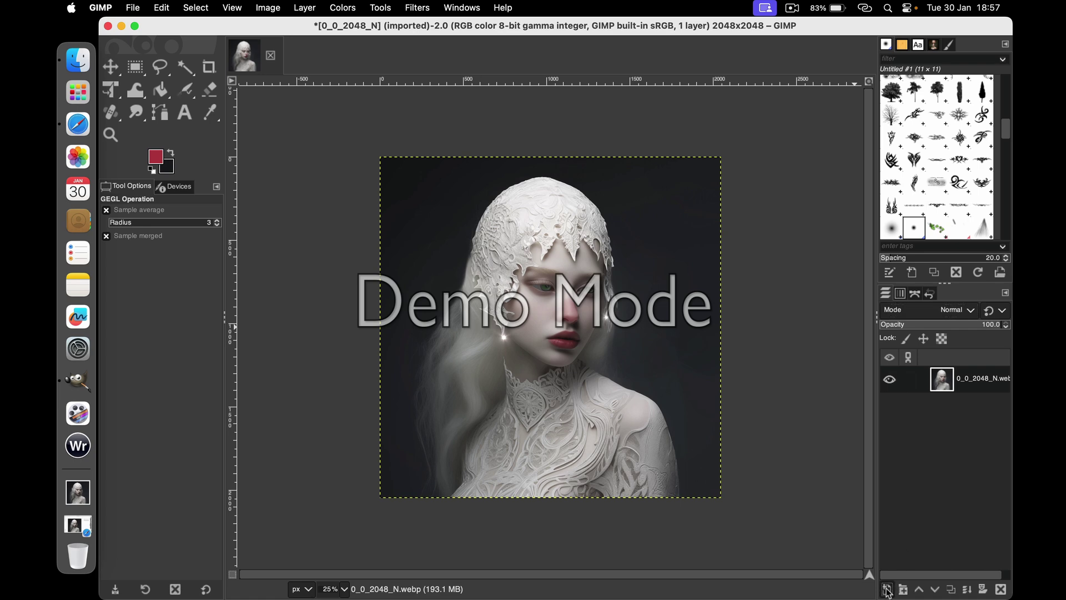
left_click(886, 589)
key("Return")
left_click(420, 12)
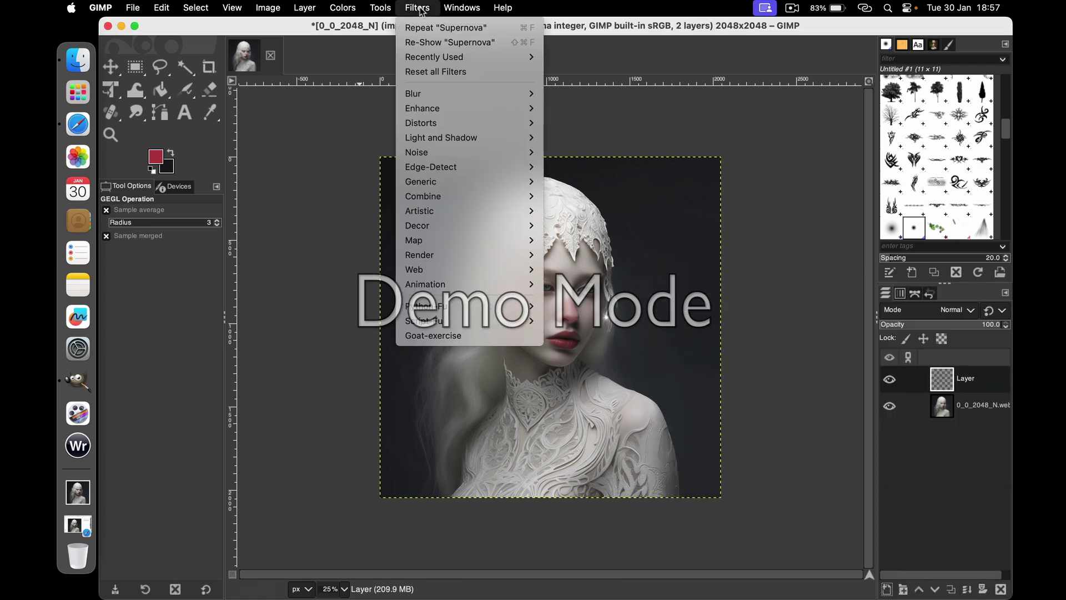
left_click(421, 30)
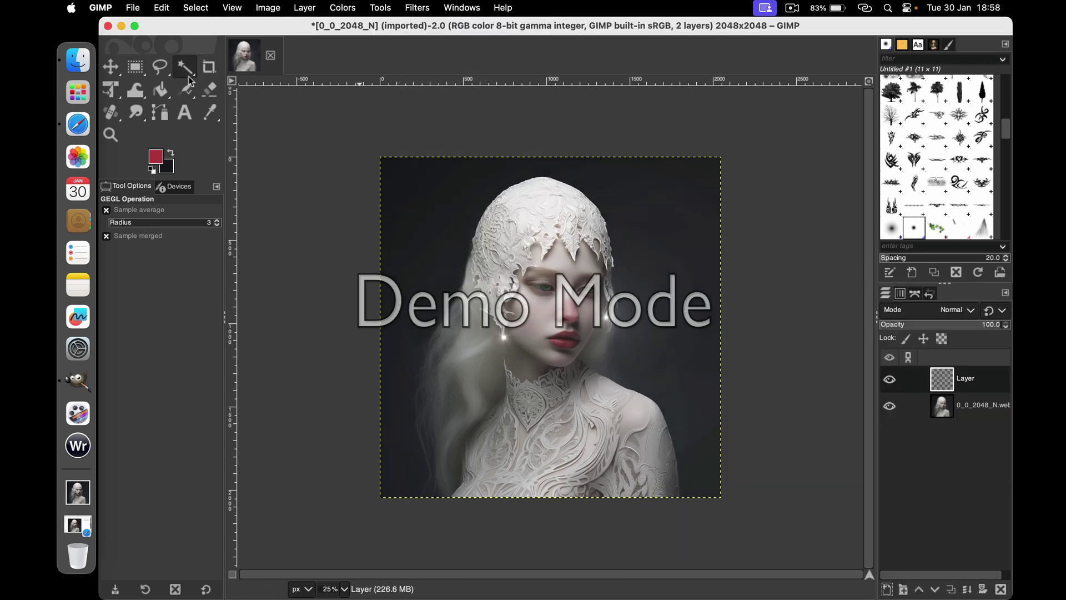
Set the Move tool to active layer and shift the sparkle layer by 56, -292.
left_click(110, 67)
left_click_drag(601, 320, 593, 298)
left_click(161, 8)
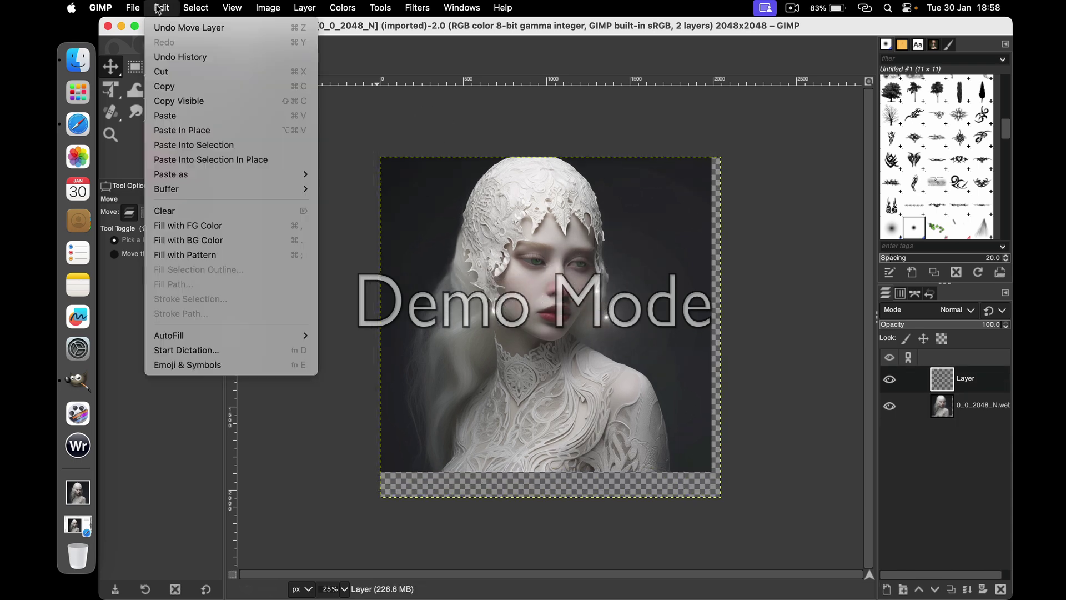
left_click(166, 27)
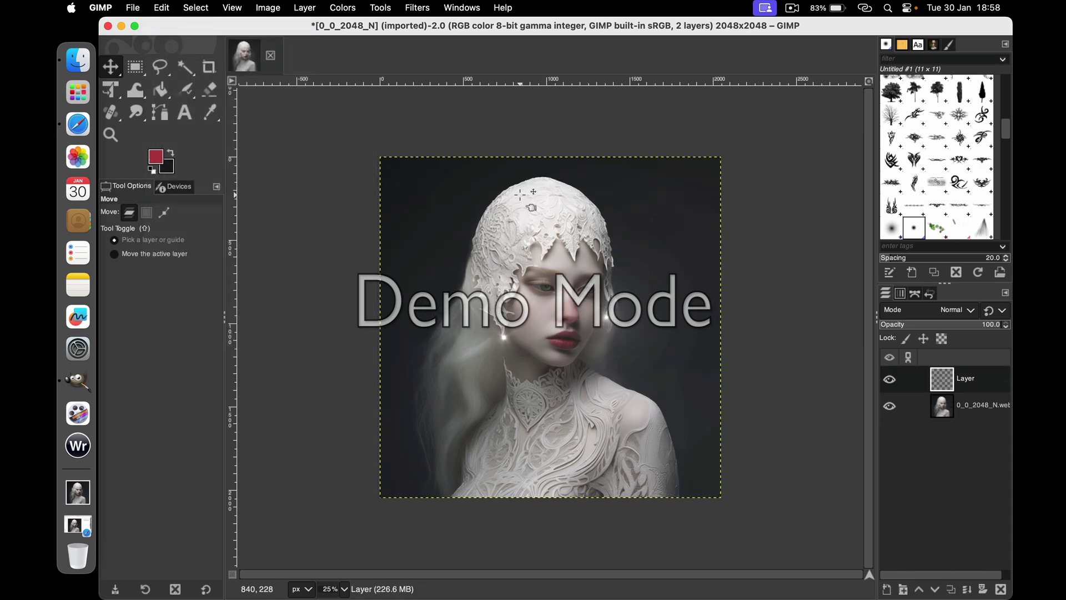
left_click(118, 254)
mouse_move(600, 309)
left_mouse_down()
mouse_move(575, 259)
mouse_move(678, 324)
left_mouse_up()
Duplicate the sparkle layer twice, offsetting the copies up-left and to the left.
left_click(306, 9)
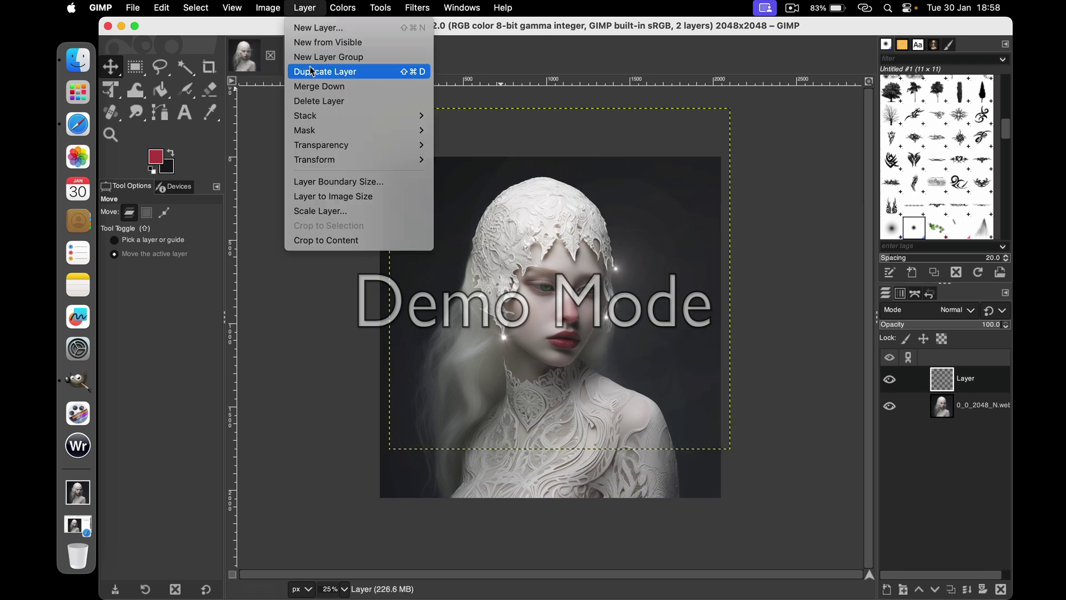
left_click(325, 72)
left_click_drag(573, 272, 557, 259)
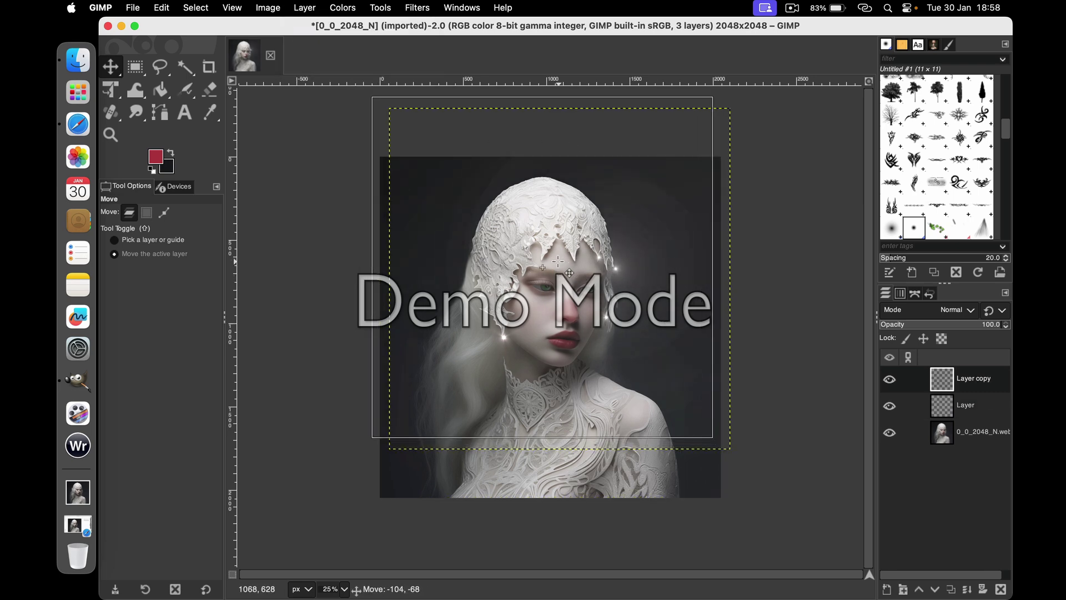
left_click(305, 7)
left_click(322, 69)
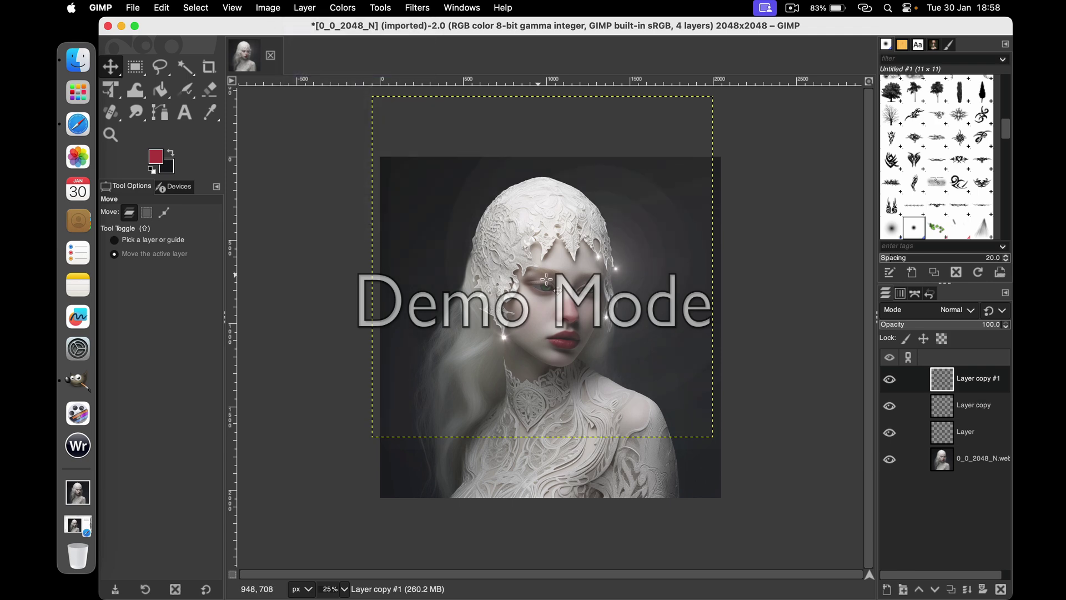
mouse_move(599, 296)
left_mouse_down()
mouse_move(509, 284)
mouse_move(552, 288)
mouse_move(530, 305)
left_mouse_up()
Make four more sparkle copies, moving two of them left and down.
left_click(305, 8)
left_click(324, 71)
left_click(305, 8)
left_click(324, 71)
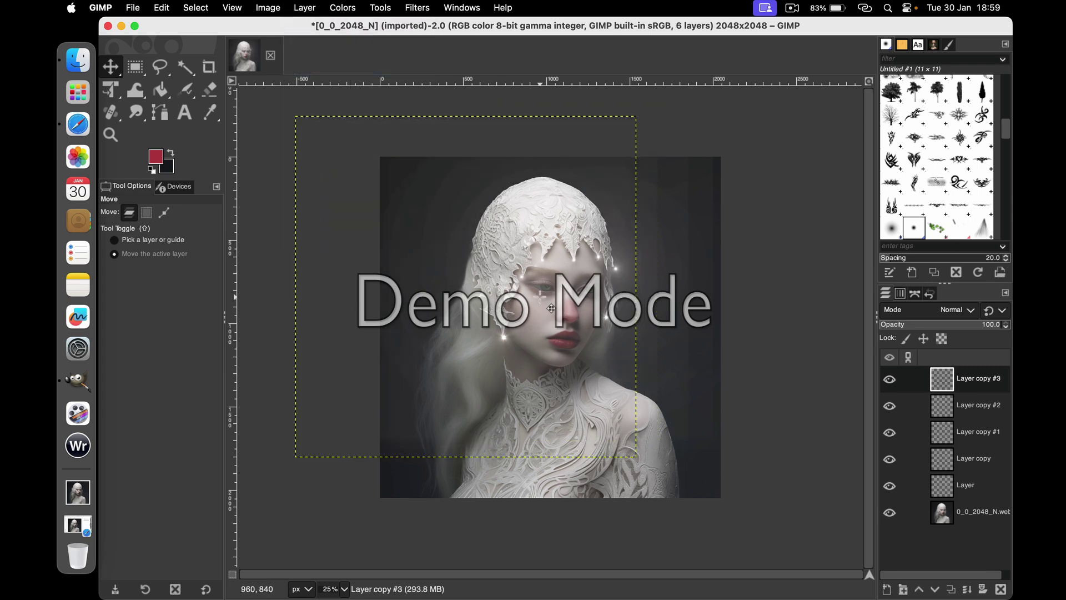
left_click(305, 8)
left_click(312, 74)
left_click_drag(519, 209, 504, 236)
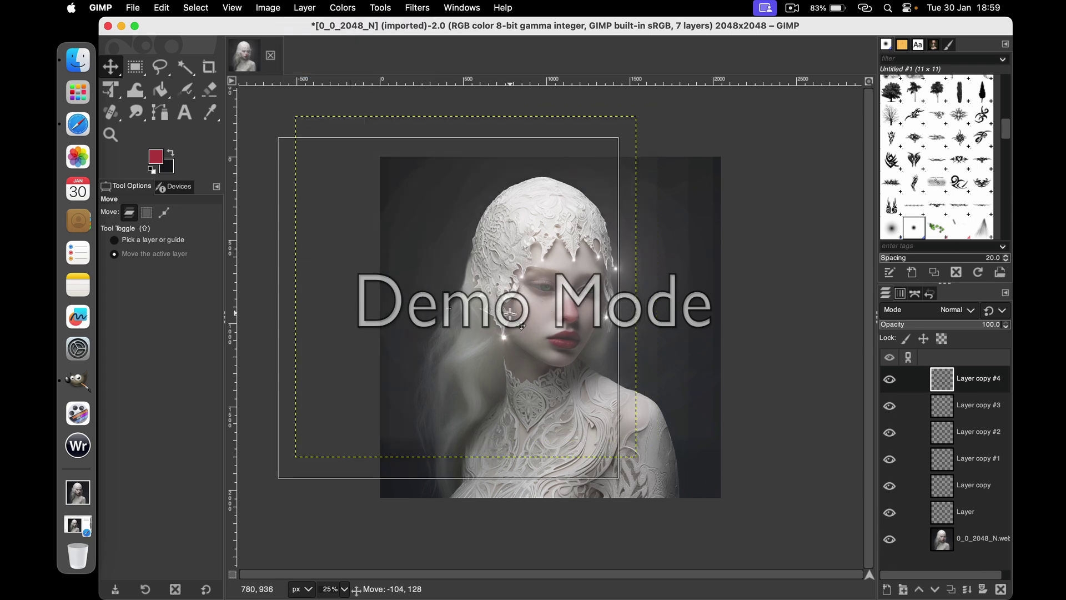
left_click(305, 8)
left_click(312, 74)
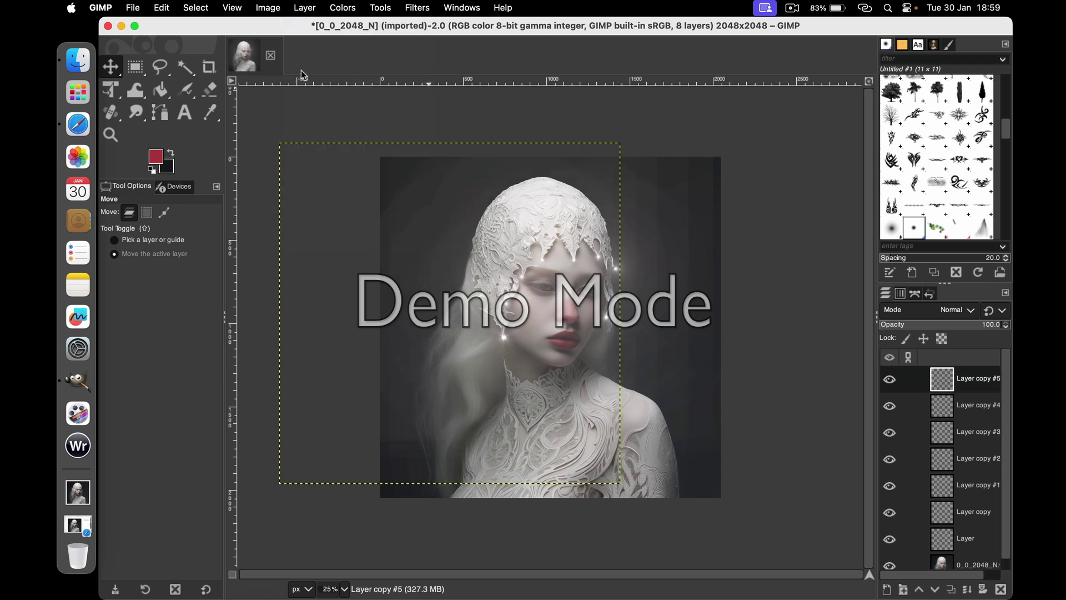
left_click_drag(434, 186, 408, 192)
Add three more copies up to Layer copy #8, nudging one and moving the newest right.
left_click(305, 7)
left_click(312, 74)
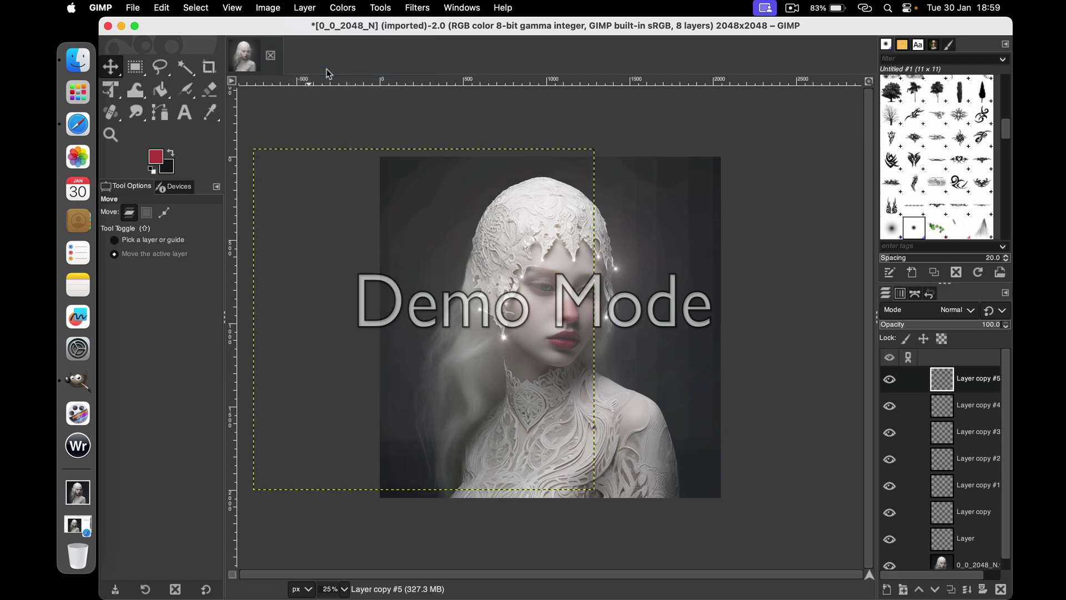
mouse_move(461, 321)
left_mouse_down()
mouse_move(460, 311)
mouse_move(461, 329)
mouse_move(455, 321)
left_mouse_up()
left_click(305, 8)
left_click(312, 73)
left_click(305, 8)
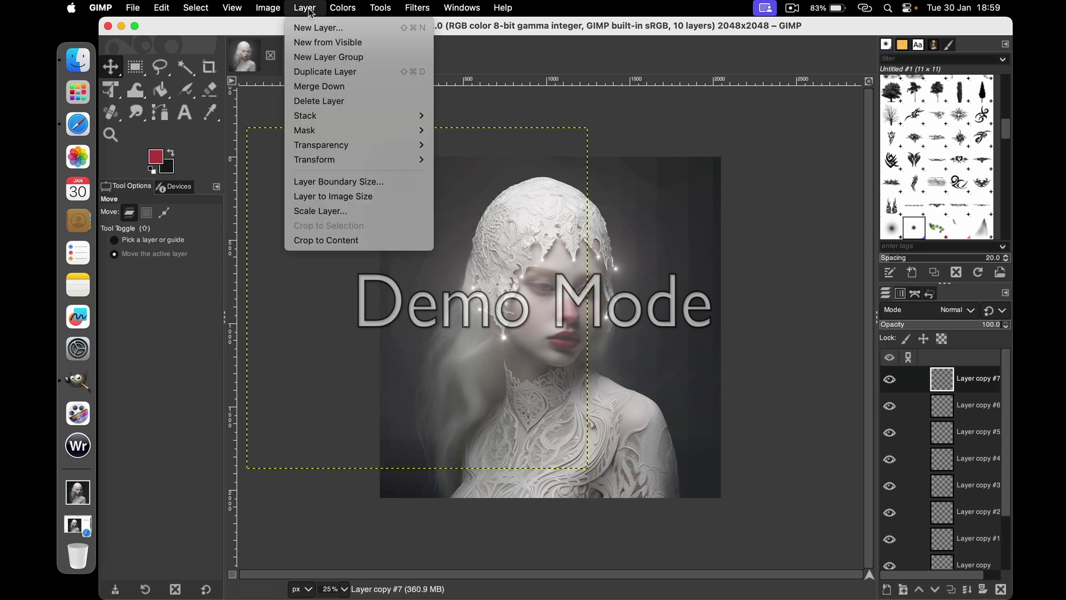
left_click(313, 74)
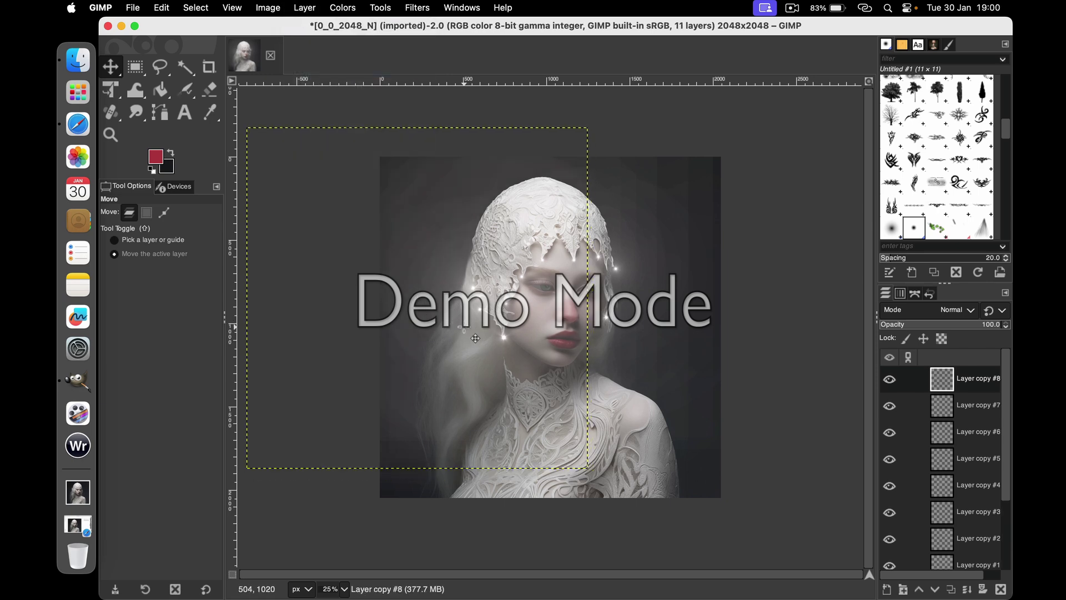
left_click_drag(462, 327, 596, 340)
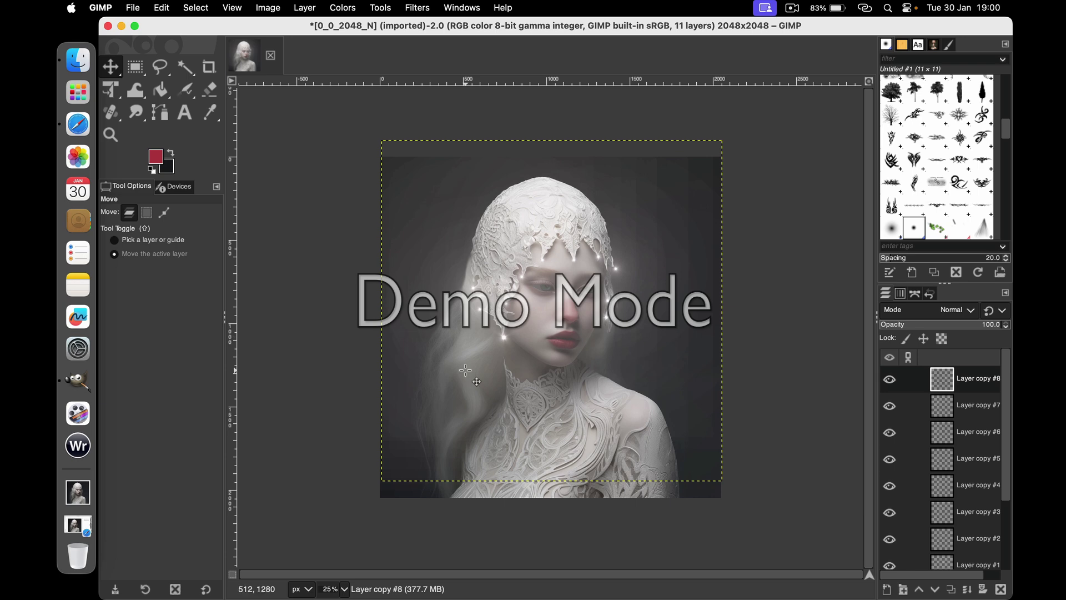
Select the top sparkle copy, Layer copy #8, in the Layers panel.
scroll(904, 510, "down", 3)
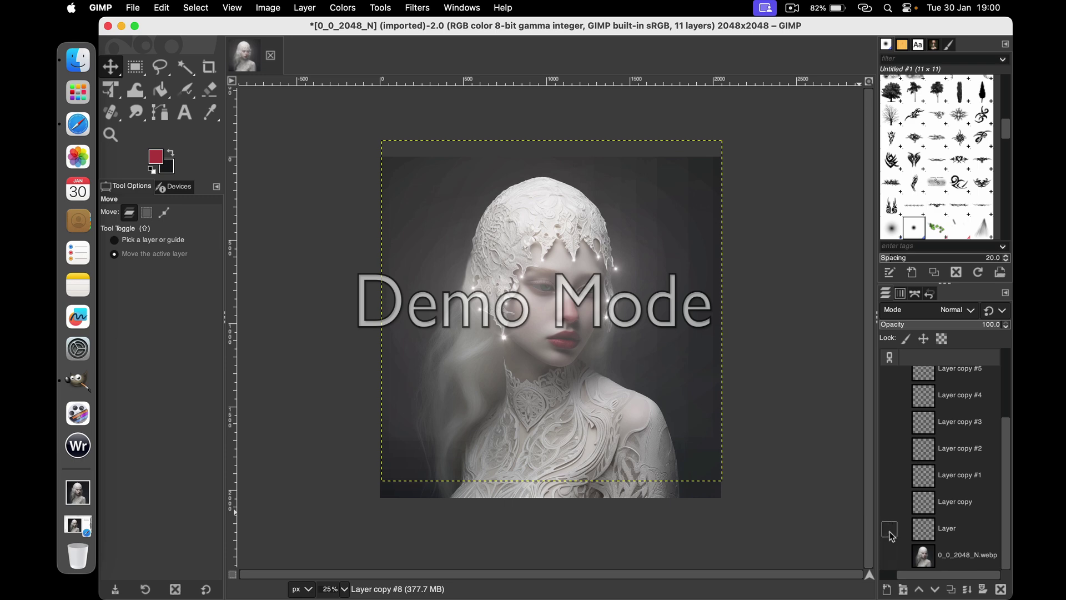
scroll(892, 522, "up", 3)
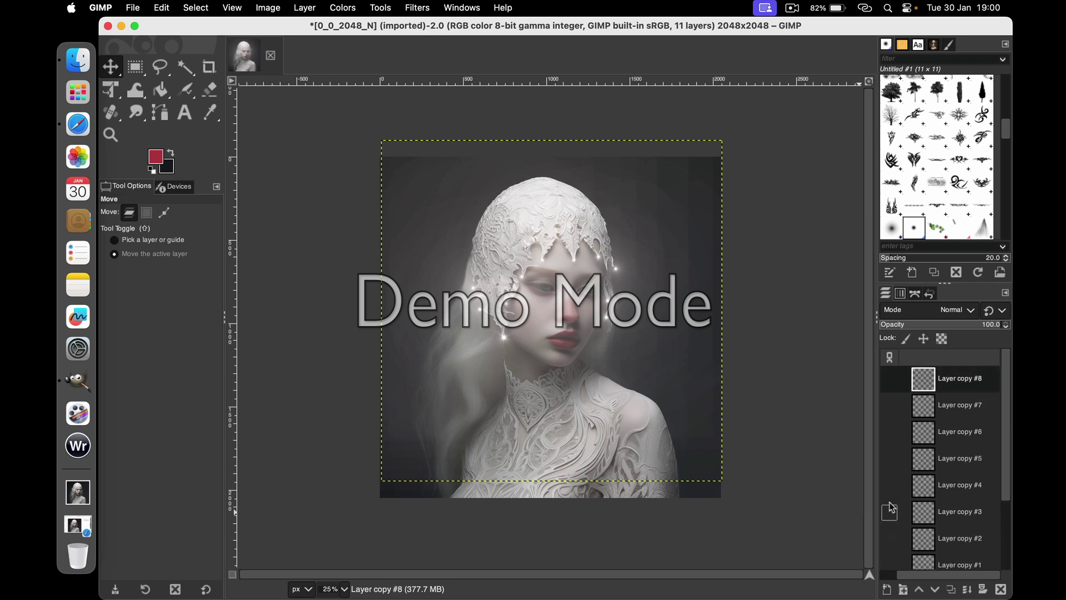
scroll(955, 445, "down", 3)
left_click(953, 530)
left_click(953, 503)
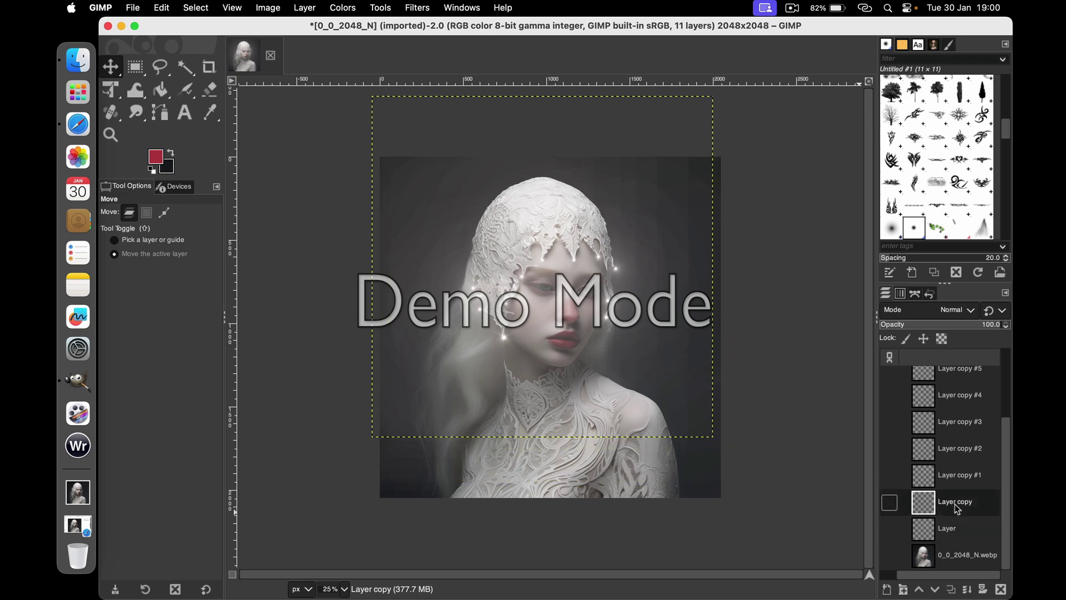
left_click(953, 533)
scroll(953, 527, "up", 3)
left_click(955, 406)
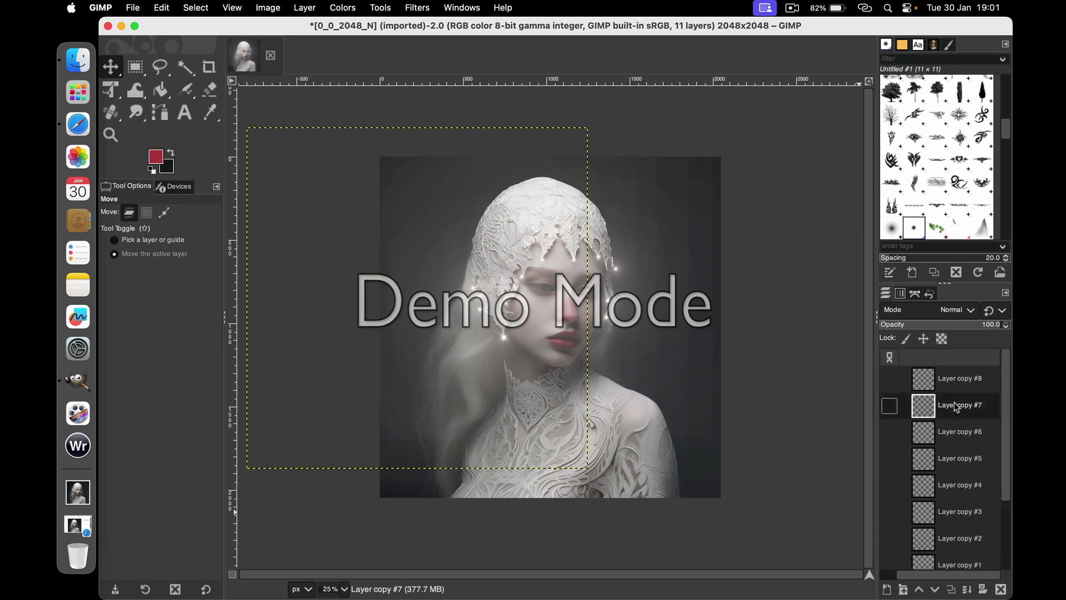
left_click(973, 388)
Merge the top sparkle copies down five times.
left_click(307, 9)
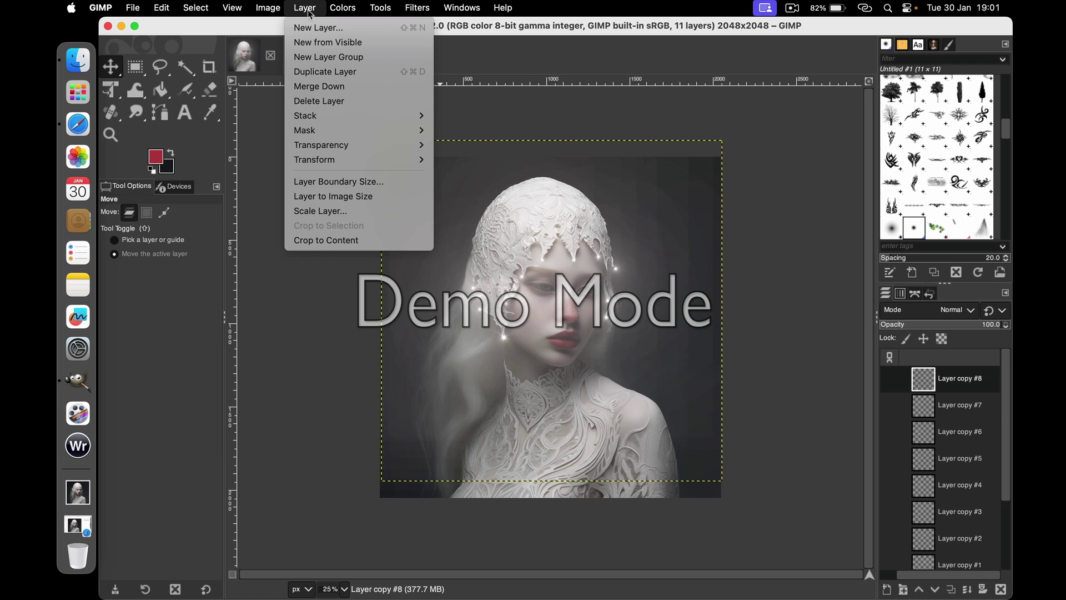
left_click(319, 86)
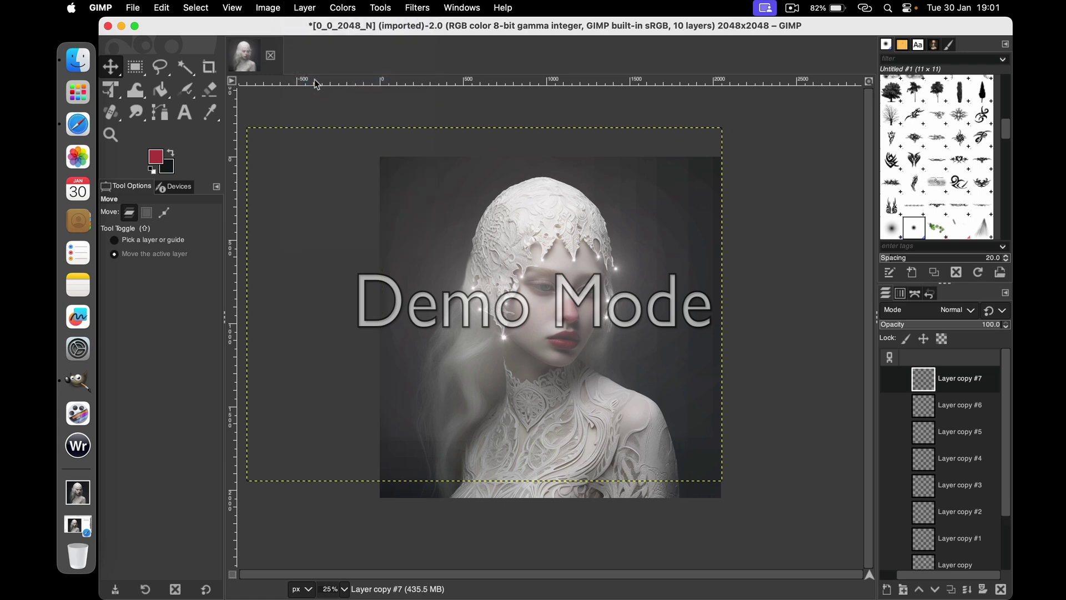
left_click(304, 7)
left_click(302, 87)
left_click(305, 8)
left_click(303, 88)
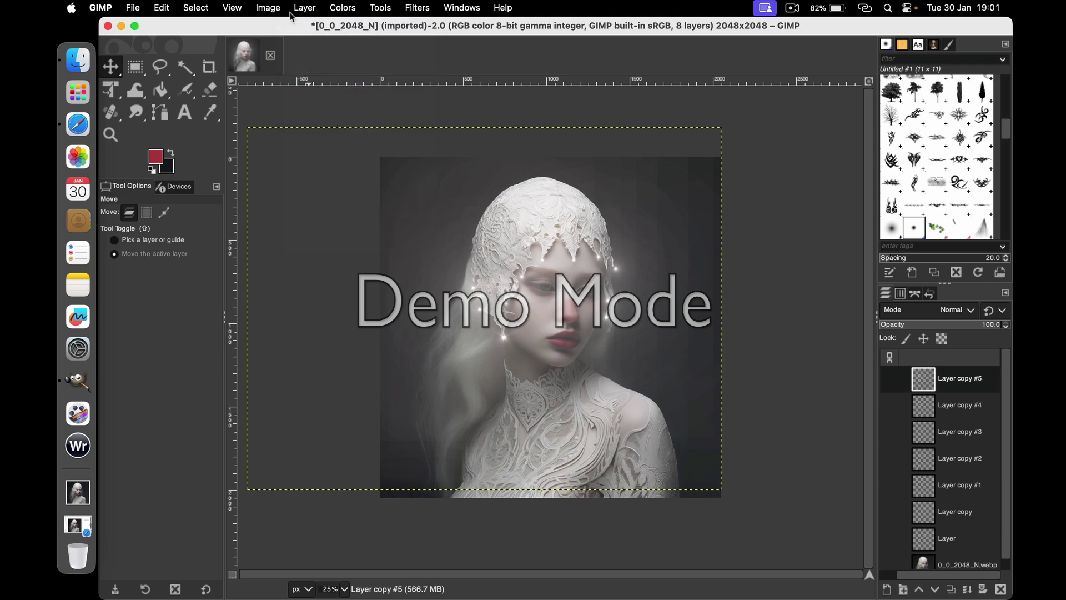
left_click(304, 7)
left_click(306, 88)
left_click(305, 7)
left_click(302, 87)
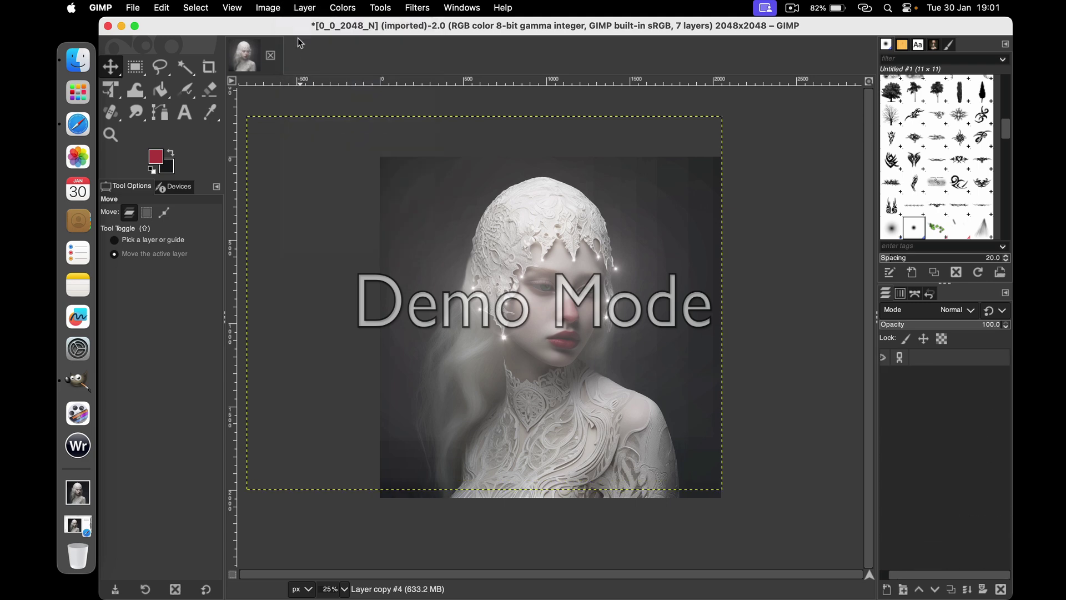
Merge the remaining copies into the single sparkle layer, then toggle its visibility to compare.
left_click(305, 7)
left_click(303, 87)
left_click(305, 7)
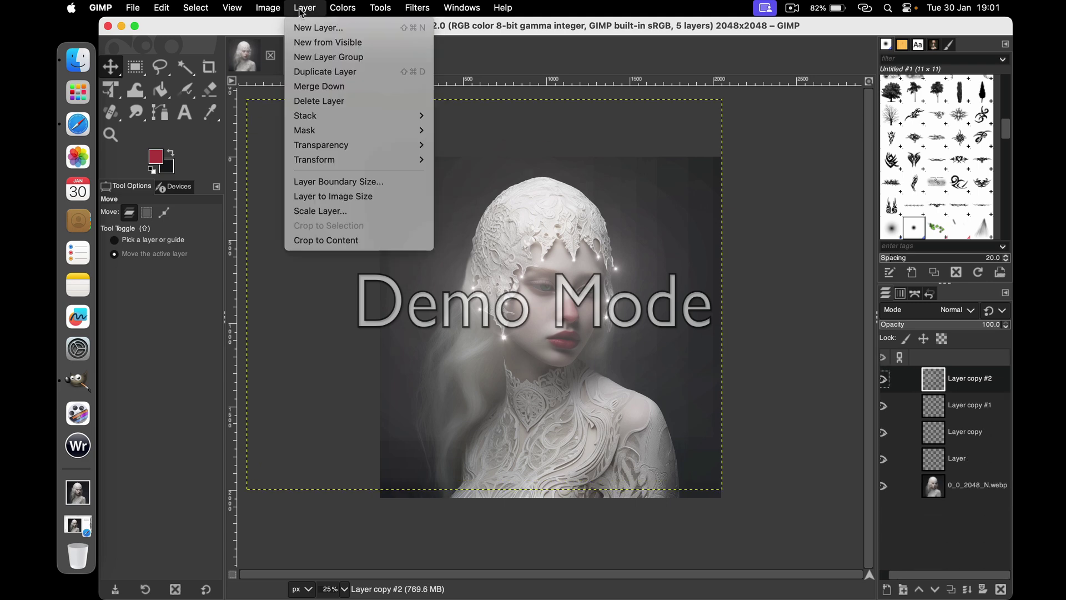
left_click(302, 88)
left_click(899, 379)
left_click(903, 410)
left_click(900, 433)
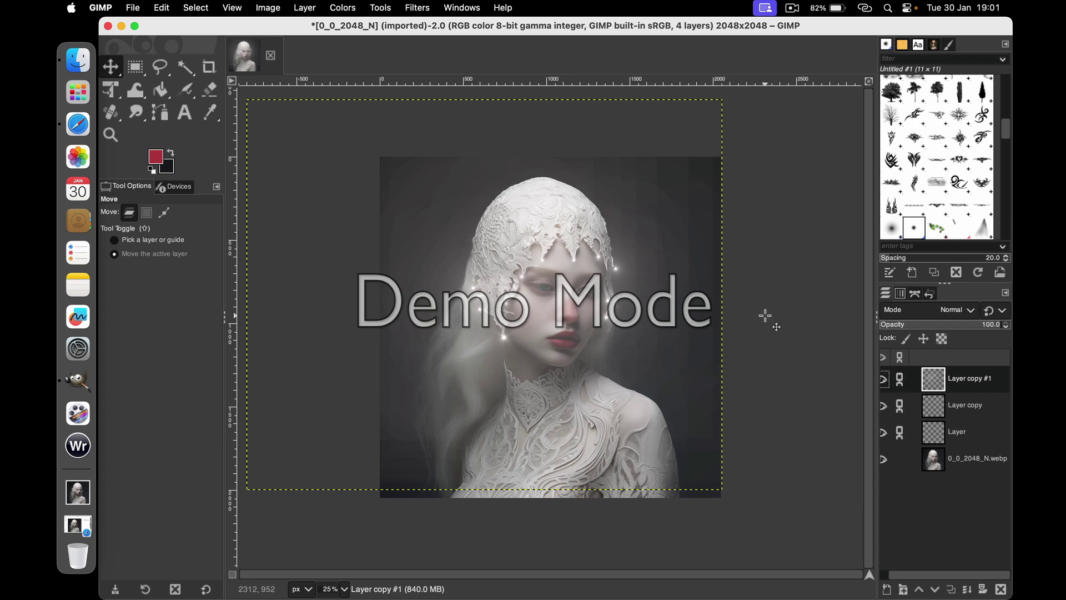
left_click(305, 8)
left_click(323, 87)
left_click(305, 8)
left_click(323, 87)
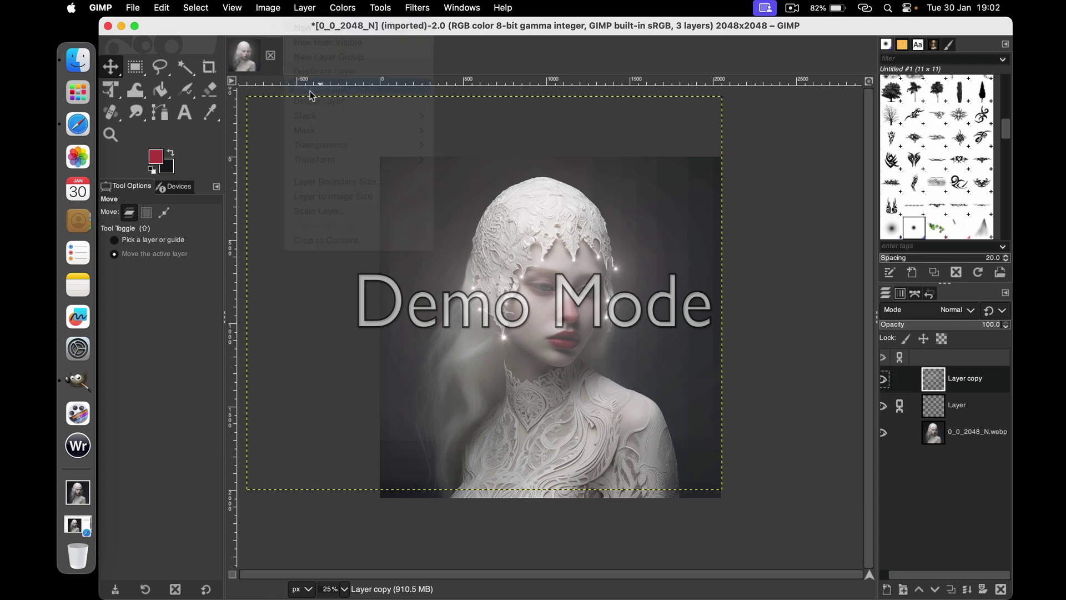
left_click(884, 380)
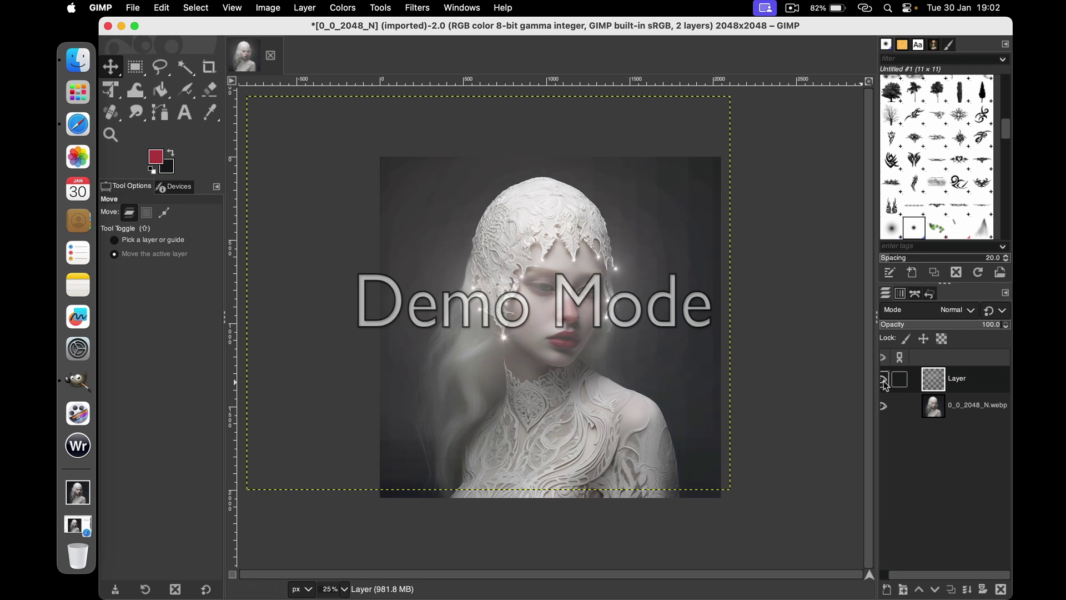
left_click(884, 380)
Show the sparkle layer again and add a white layer mask to it.
left_click(884, 379)
left_click(305, 7)
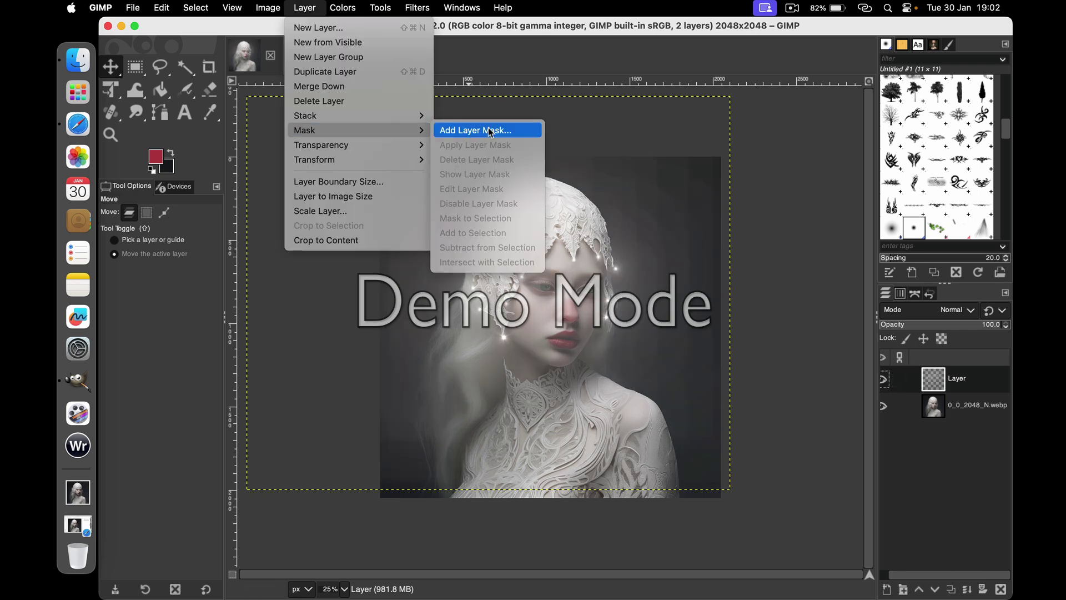
left_click(488, 128)
left_click(545, 232)
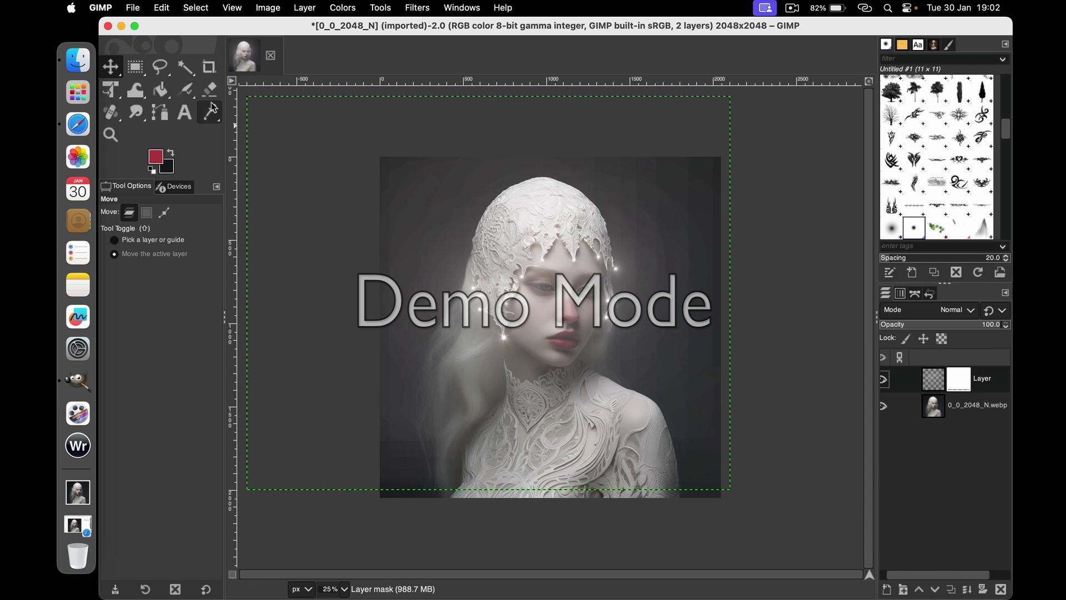
Set up a black, large soft Paintbrush at opacity 41.7 and size 373.
left_click(172, 154)
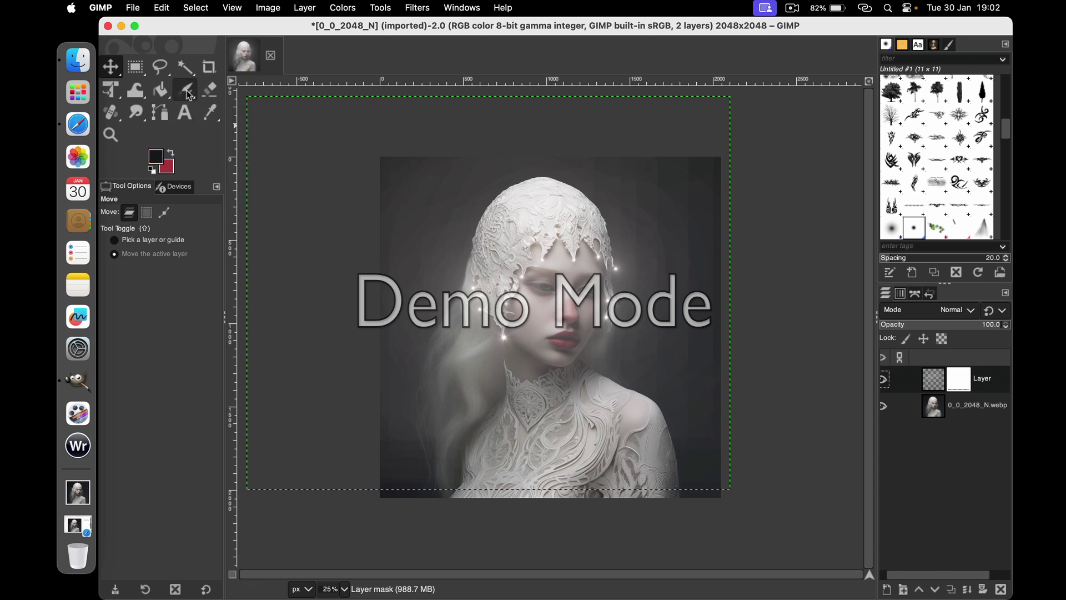
left_click_drag(186, 89, 254, 88)
scroll(936, 155, "up", 5)
left_click(936, 86)
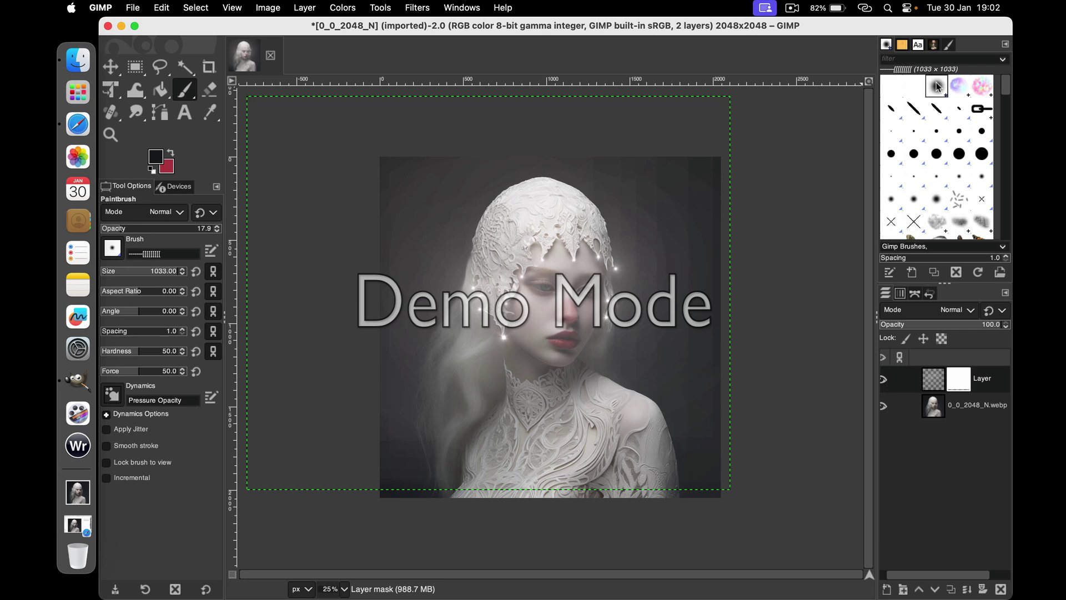
left_click(694, 192)
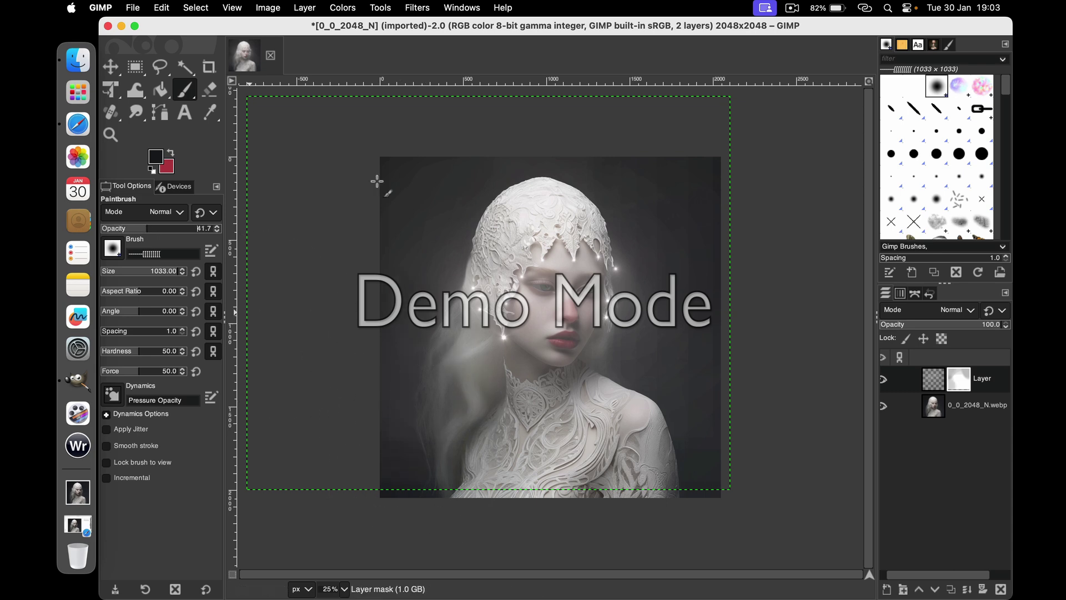
key("greater")
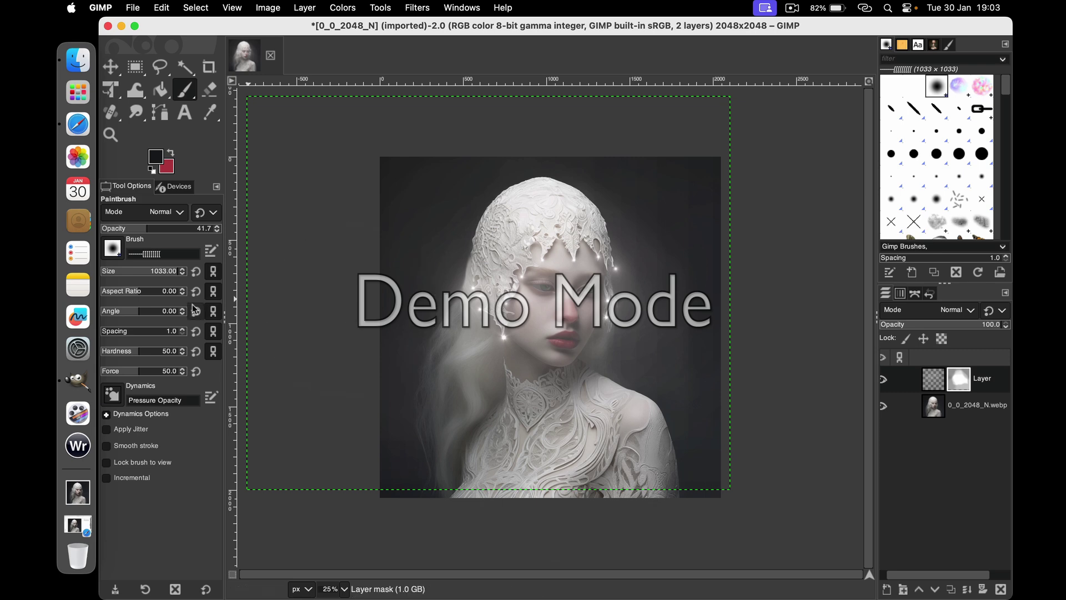
key("bracketright")
key("bracketright")
key("bracketright")
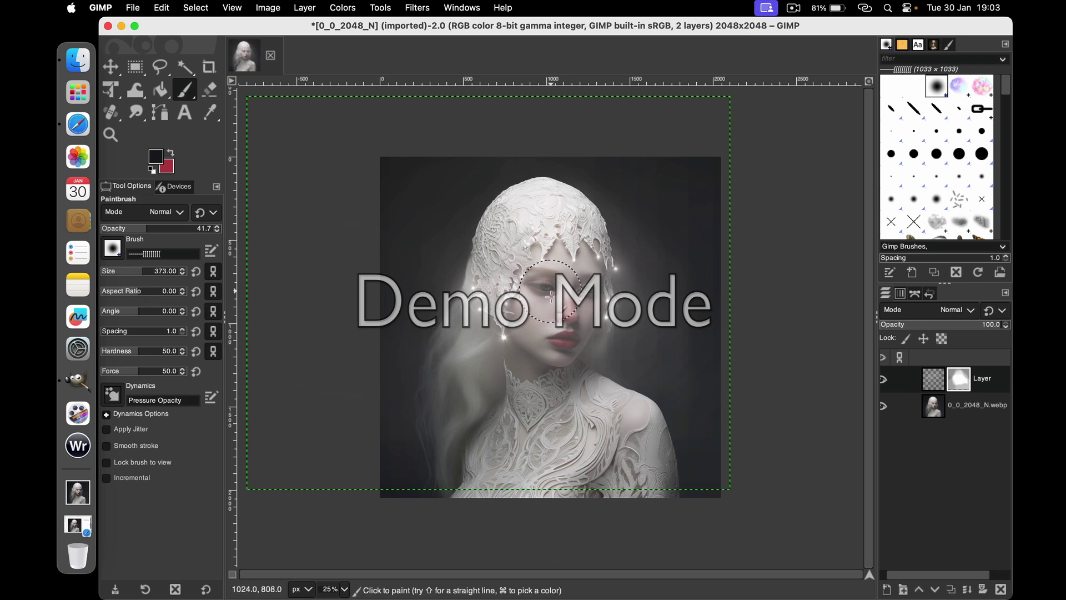
Paint the mask over the face, eye, chest and lips to hide sparkles there.
mouse_move(579, 301)
left_mouse_down()
mouse_move(568, 294)
mouse_move(558, 333)
left_mouse_up()
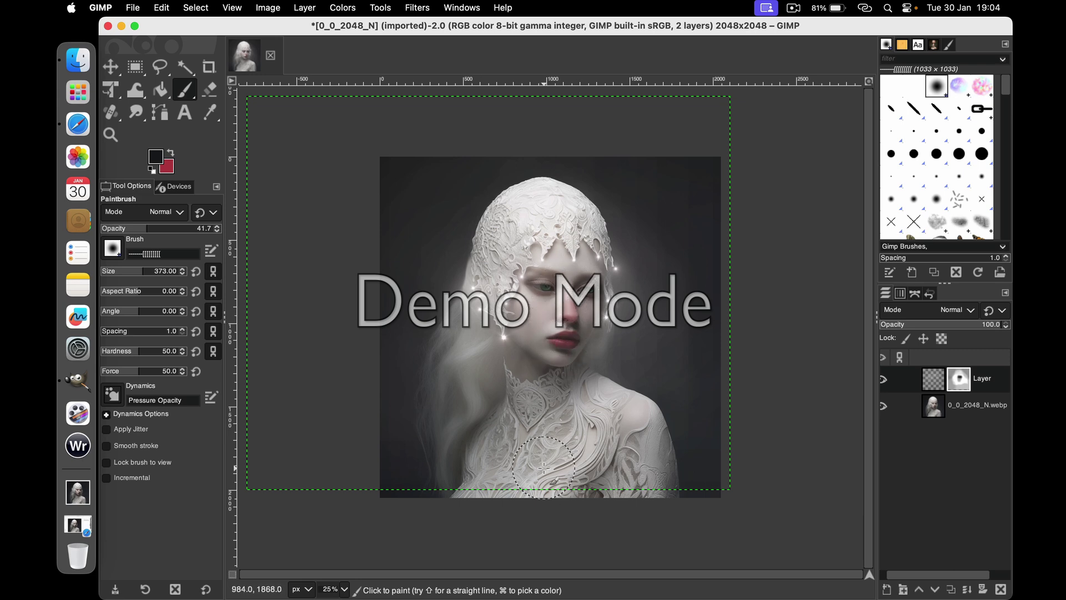
left_click_drag(543, 470, 531, 349)
left_click_drag(546, 400, 550, 355)
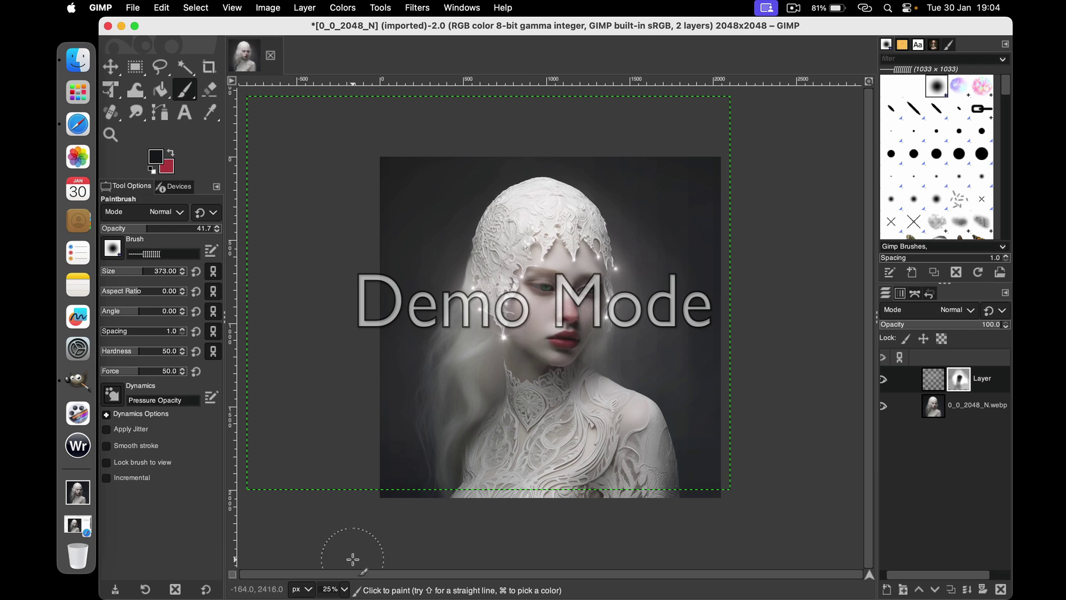
left_click(305, 8)
Merge the masked layer into the portrait and lower the paintbrush opacity to 15.5.
left_click(334, 88)
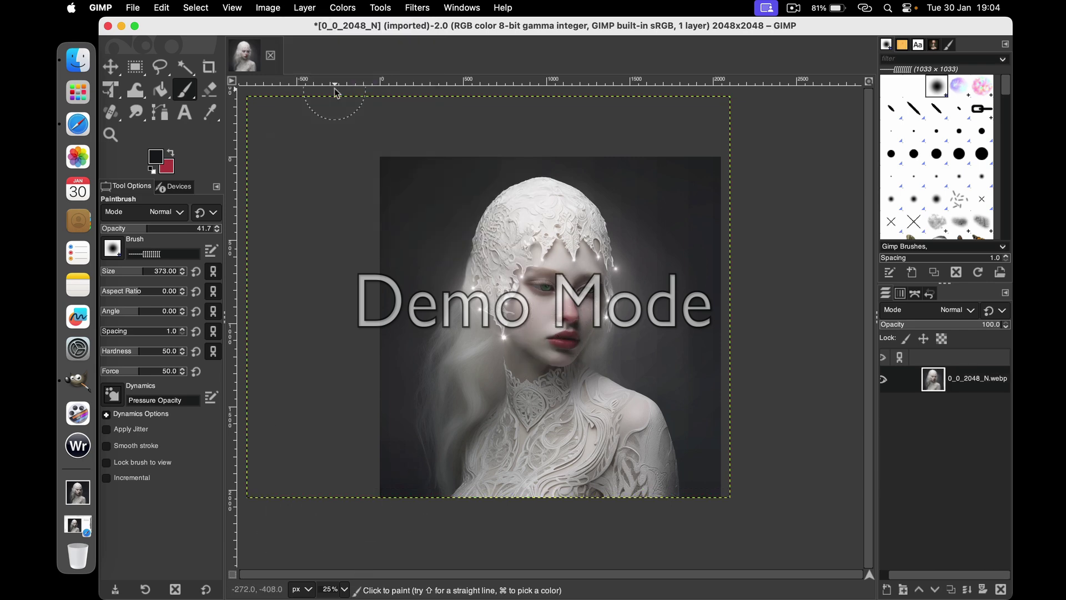
left_click(136, 111)
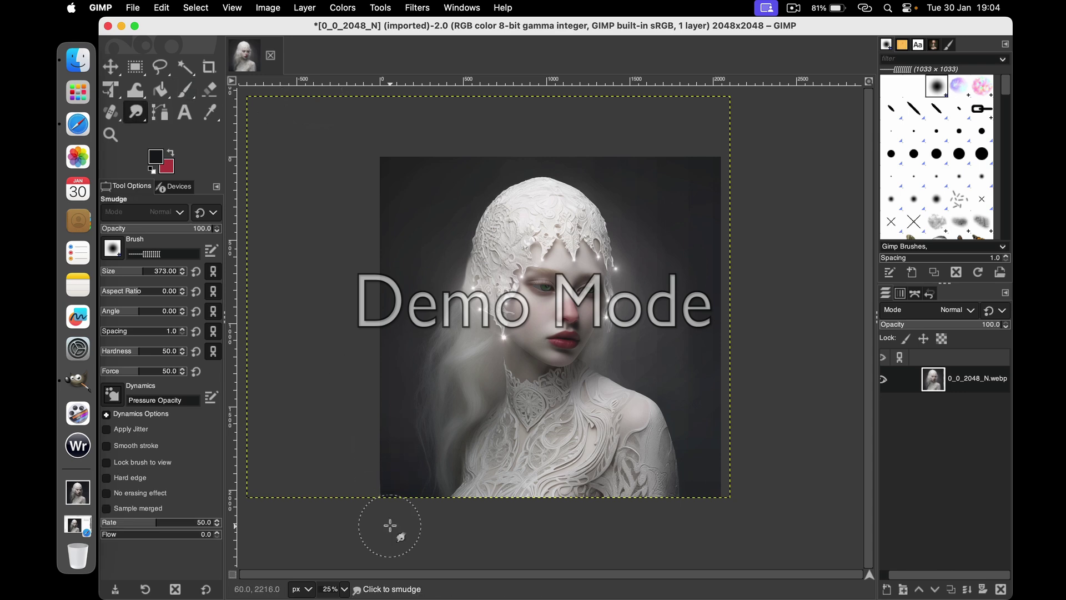
left_click(185, 90)
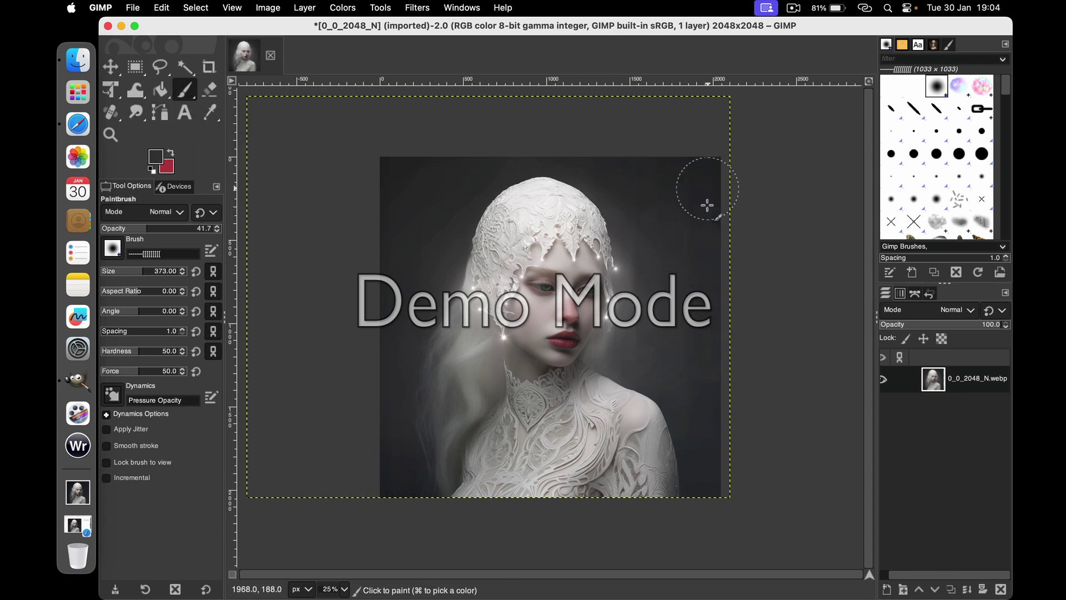
left_click(114, 228)
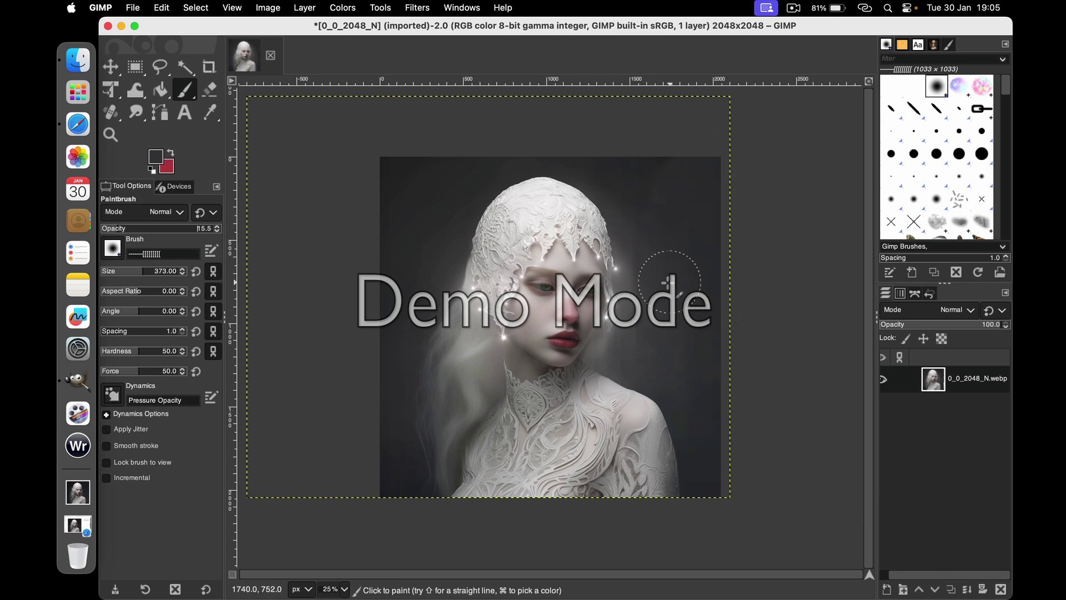
Alternate Smudge and Paintbrush over the dark background, settling brush opacity at 41.7.
left_click(136, 112)
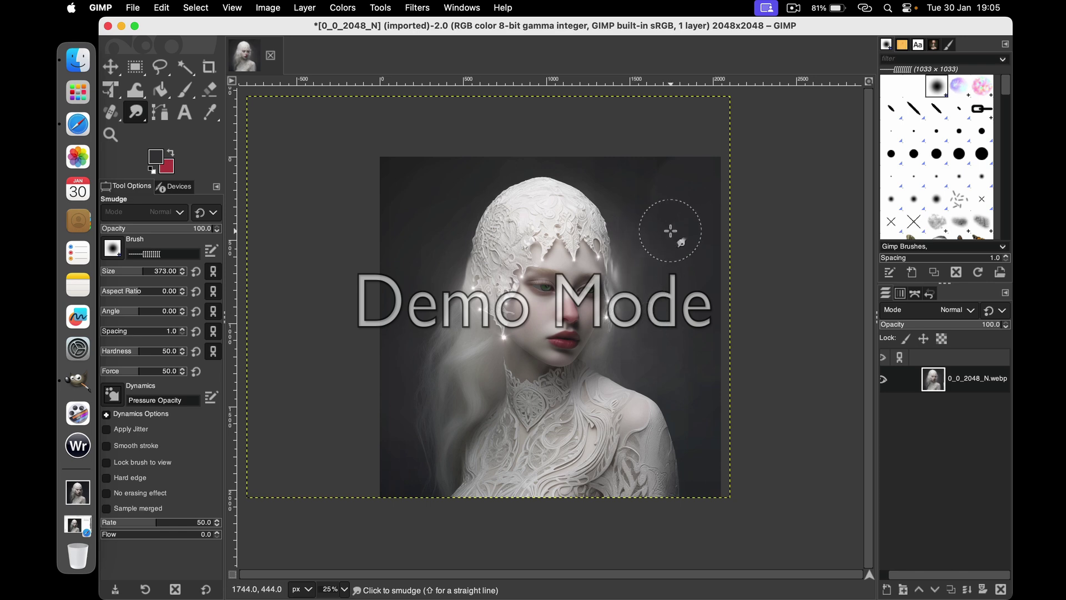
left_click(186, 90)
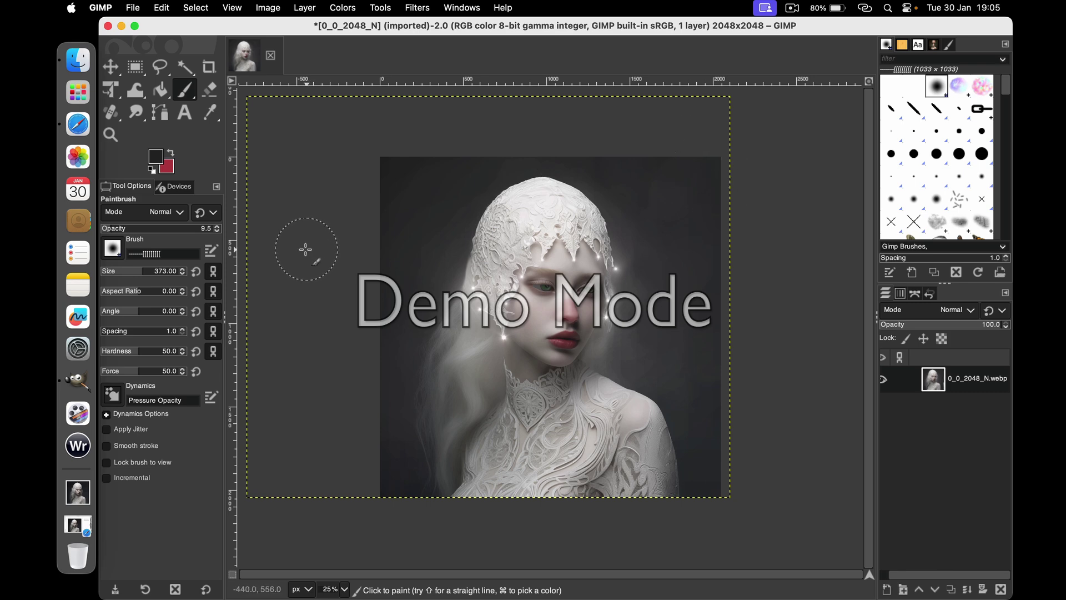
left_click(187, 228)
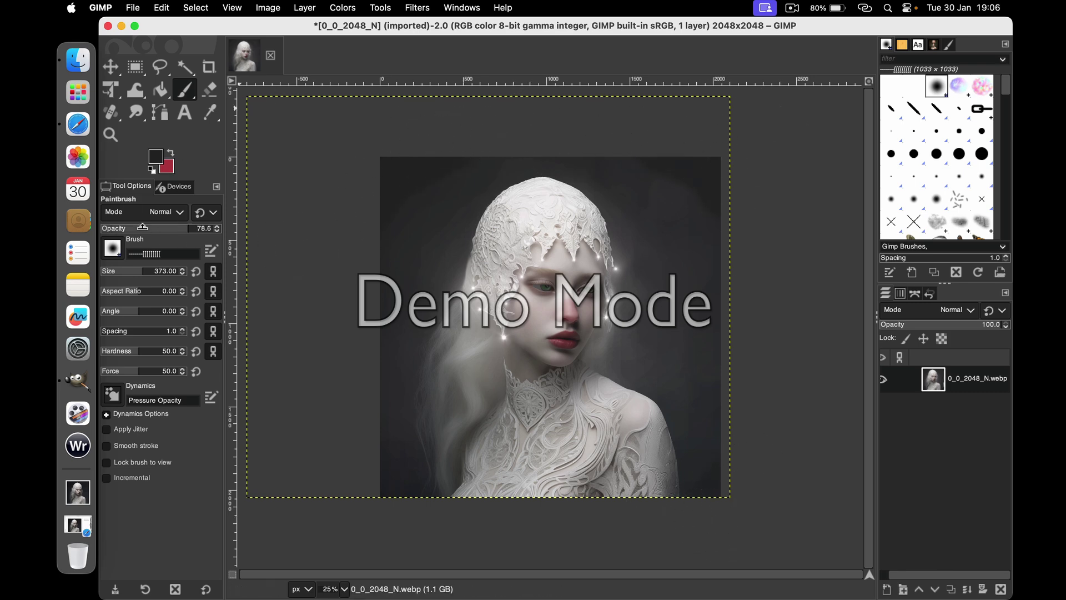
left_click_drag(142, 228, 117, 229)
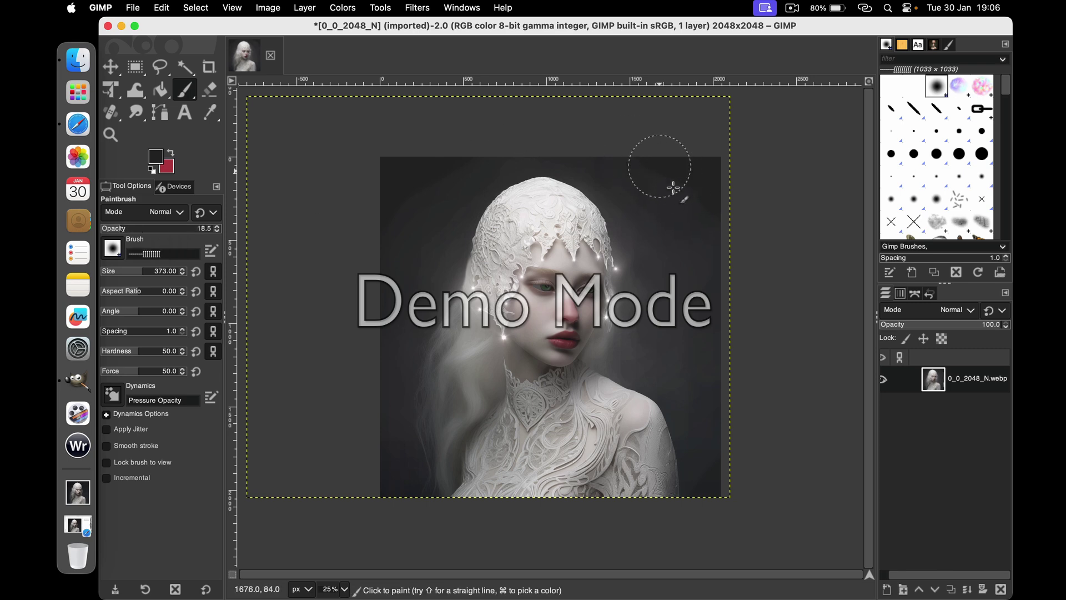
left_click(147, 228)
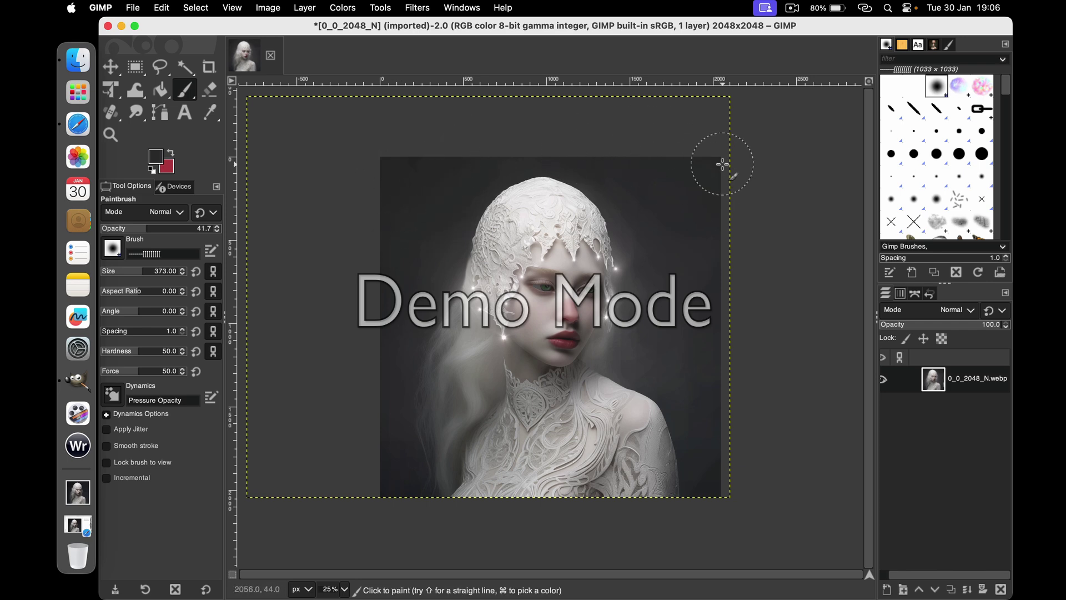
left_click(137, 92)
Enlarge the warp brush to 561.46 and push in the lower-right shoulder.
left_click_drag(195, 224, 145, 227)
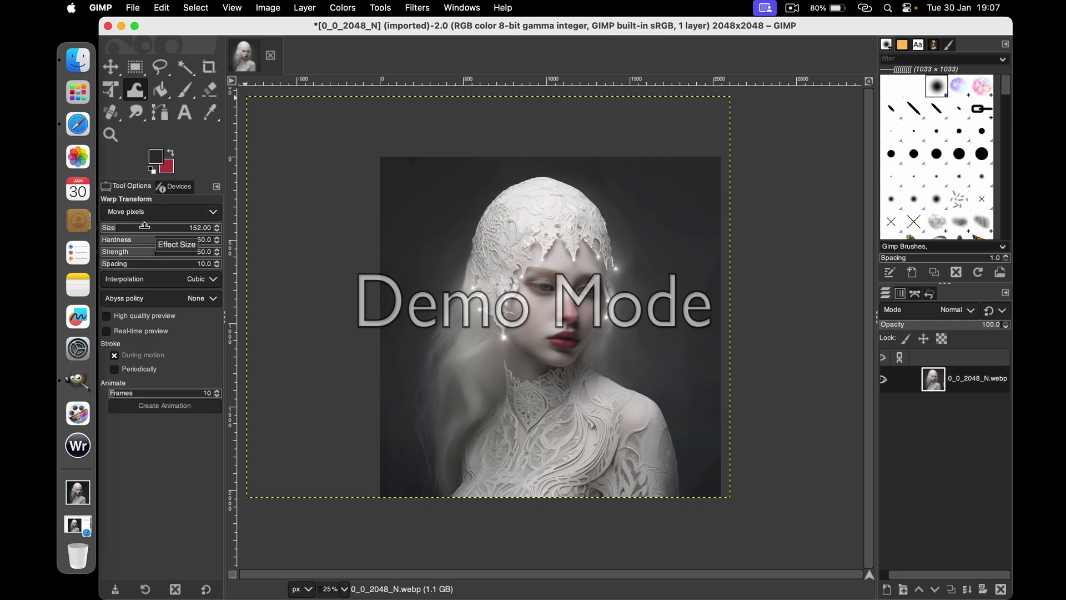
key("bracketright")
key("bracketright")
key("bracketright")
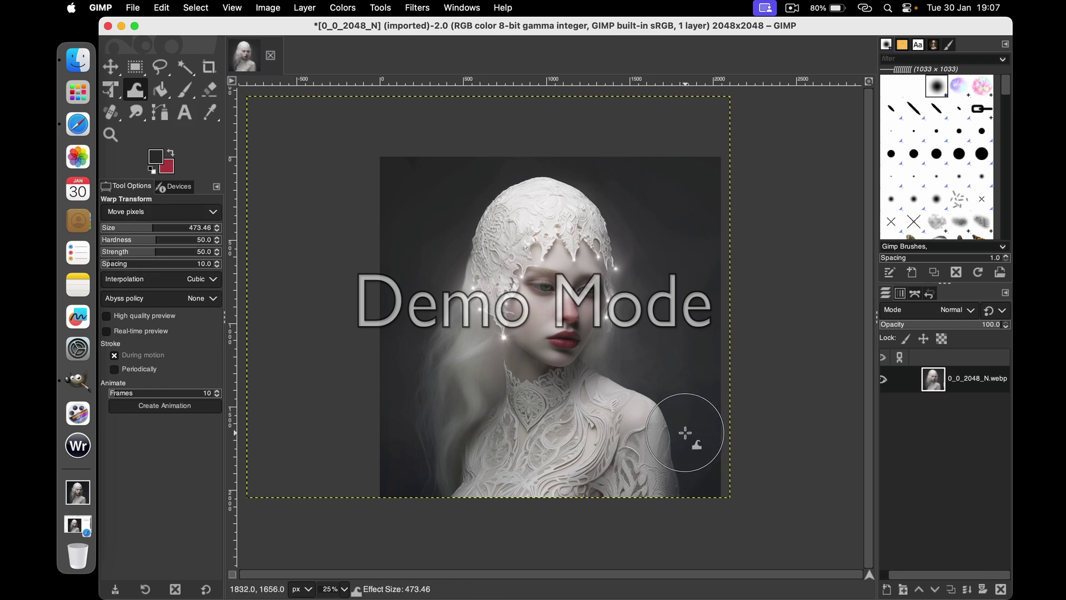
mouse_move(684, 474)
left_mouse_down()
mouse_move(683, 492)
mouse_move(683, 440)
mouse_move(687, 485)
mouse_move(613, 483)
mouse_move(574, 504)
mouse_move(688, 485)
mouse_move(682, 445)
mouse_move(631, 357)
mouse_move(735, 374)
left_mouse_up()
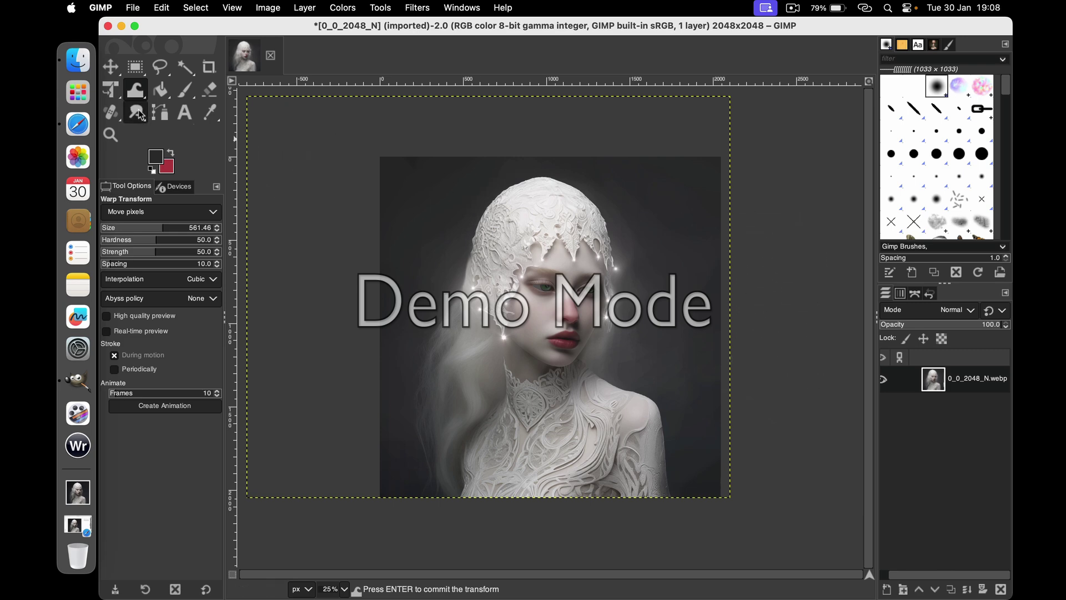
Set Dodge/Burn to Dodge limited to Shadows and zoom to 100%.
left_click_drag(135, 112, 186, 160)
left_click(114, 555)
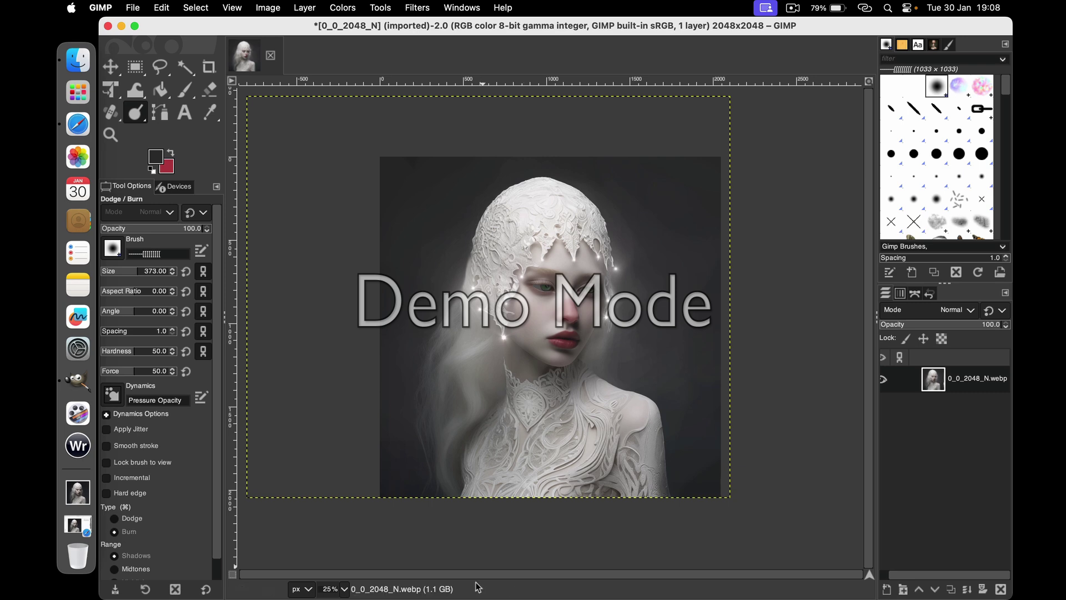
key("super")
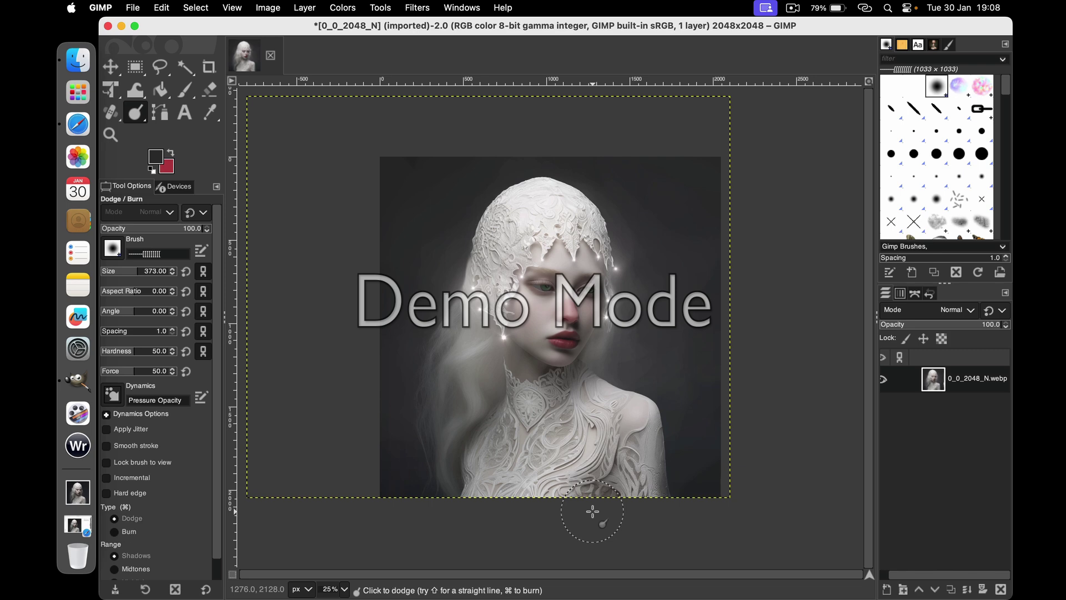
left_click(339, 589)
left_click(341, 536)
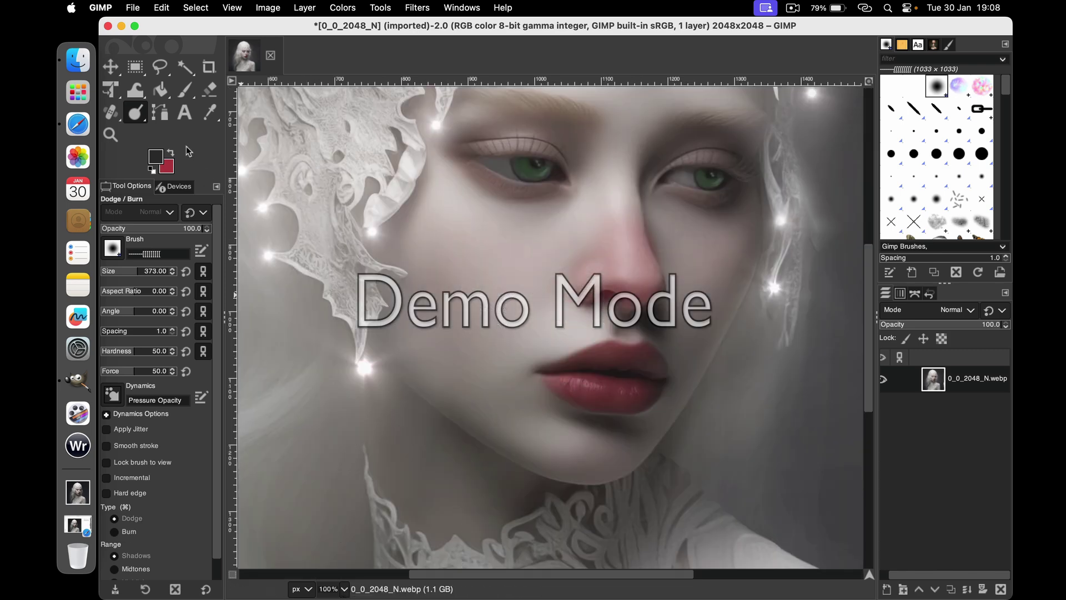
Lift the left eye's upper eyelid with a 225.46 warp brush, then zoom back out.
left_click(135, 90)
key("bracketleft")
key("bracketleft")
key("bracketleft")
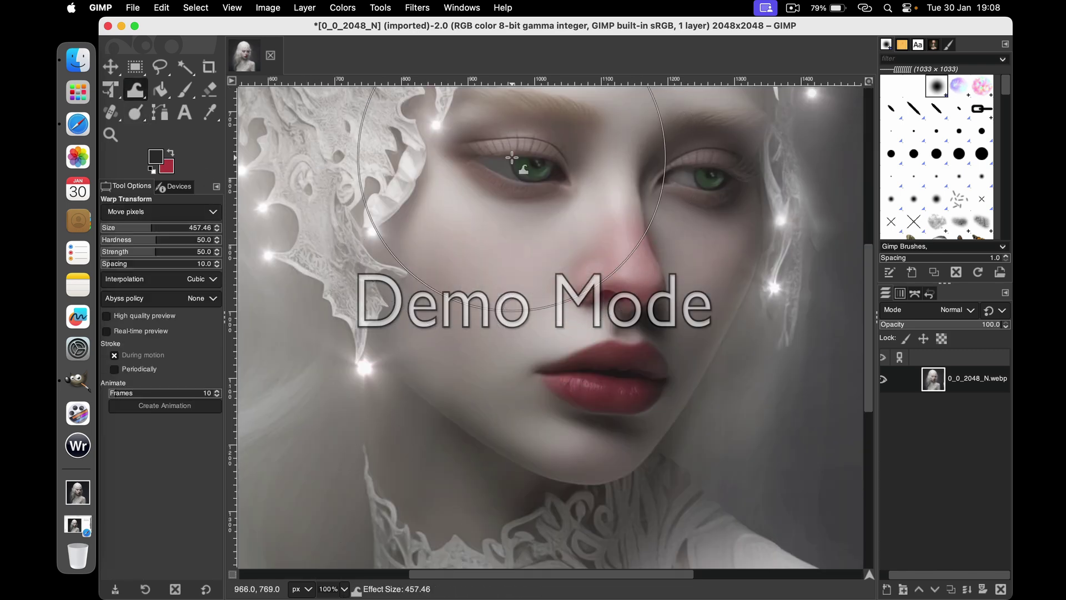
key("bracketleft")
key("bracketleft")
key("bracketleft")
key("bracketleft")
key("bracketleft")
key("bracketleft")
key("bracketleft")
key("bracketleft")
key("bracketleft")
left_click_drag(521, 153, 522, 145)
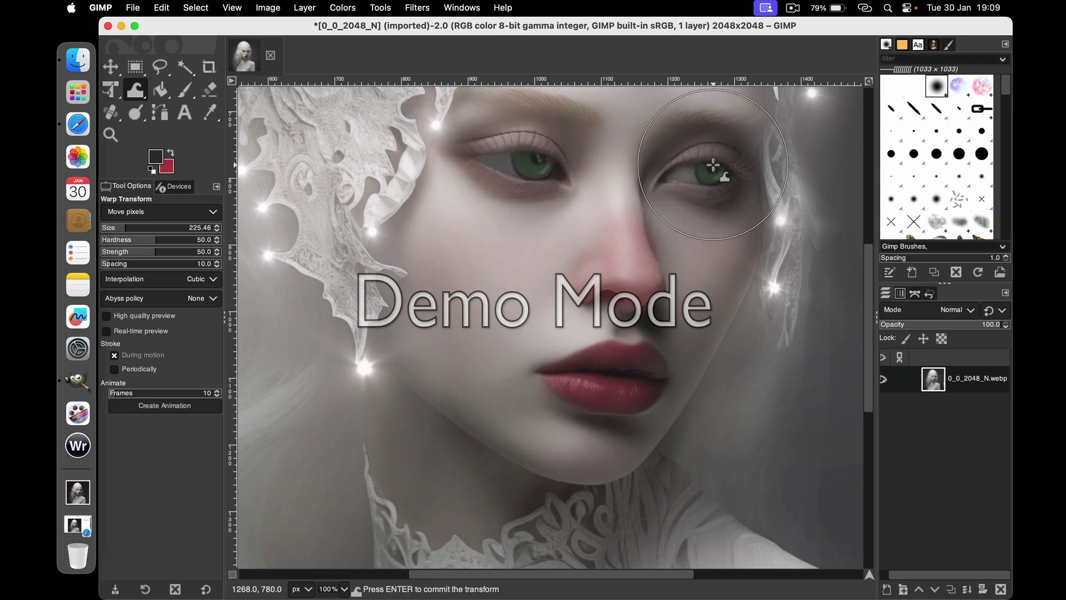
left_click(345, 588)
left_click(344, 555)
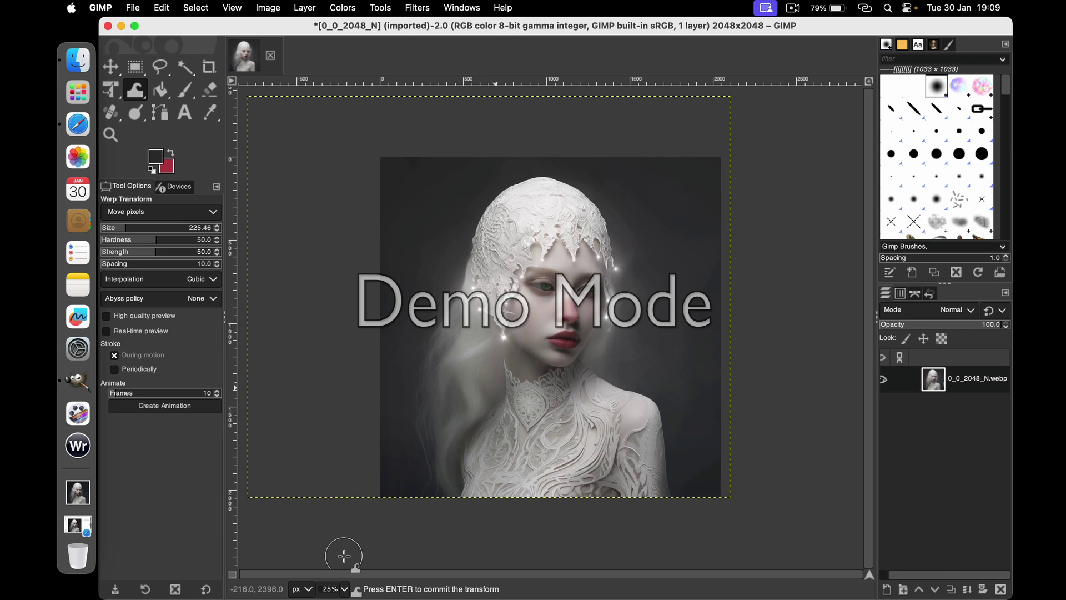
Flip the image horizontally, enlarge the warp brush to 328.05 and warp the top of the head.
left_click(161, 8)
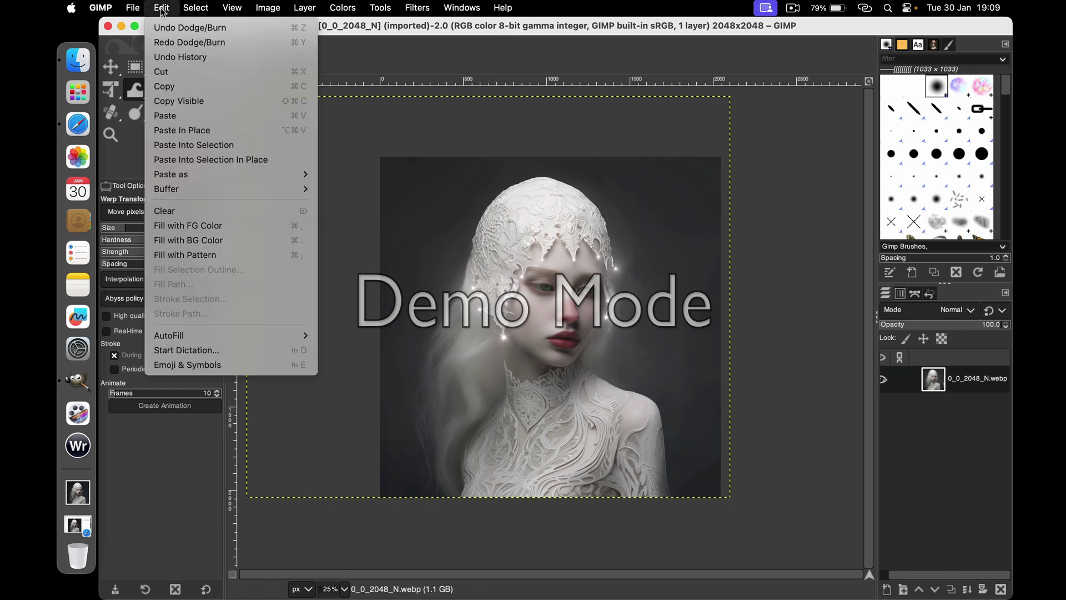
left_click(164, 32)
left_click(269, 7)
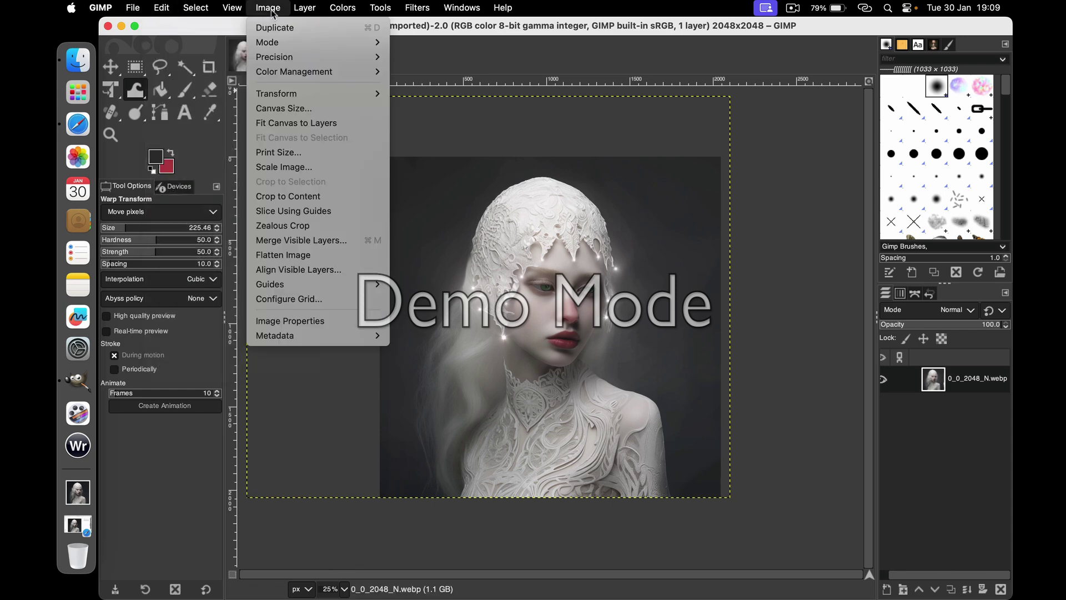
left_click(444, 93)
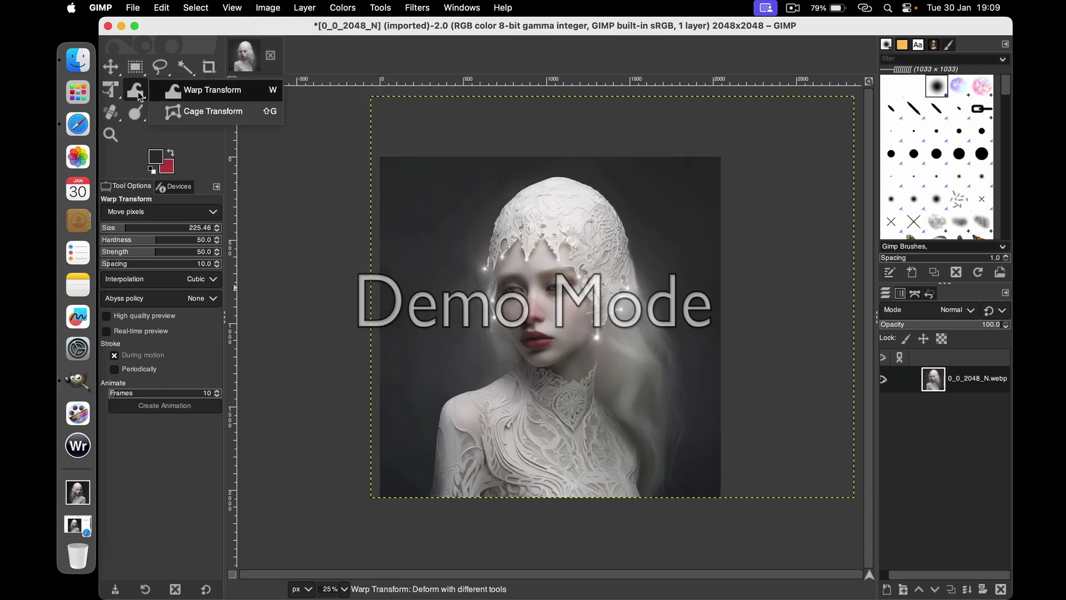
left_click(137, 227)
left_click_drag(553, 164, 554, 179)
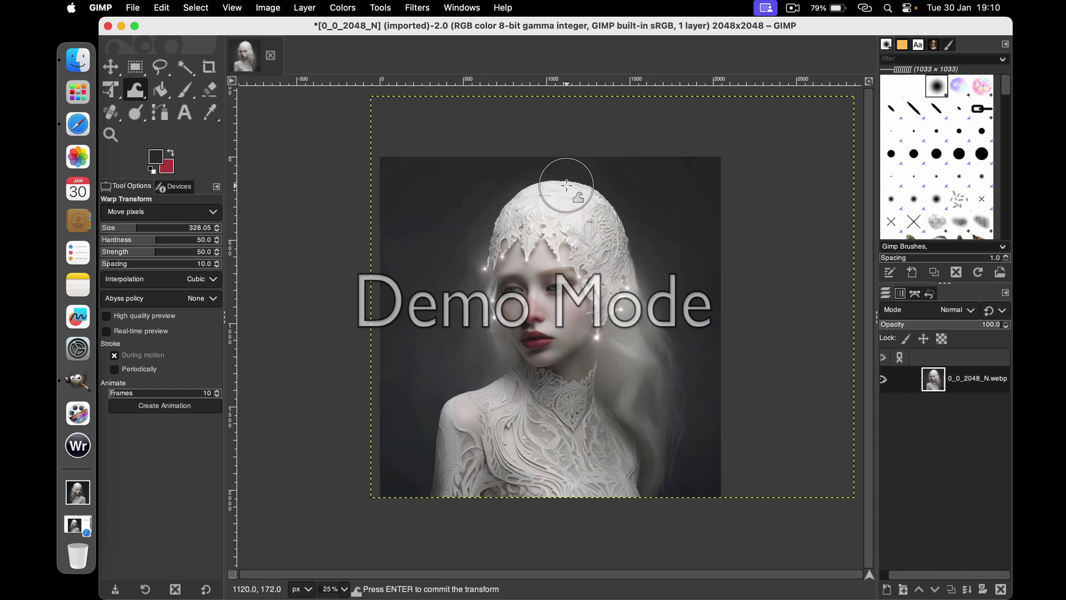
Zoom to 50% to inspect the face, then return to 25% and open the Image menu.
left_click(335, 589)
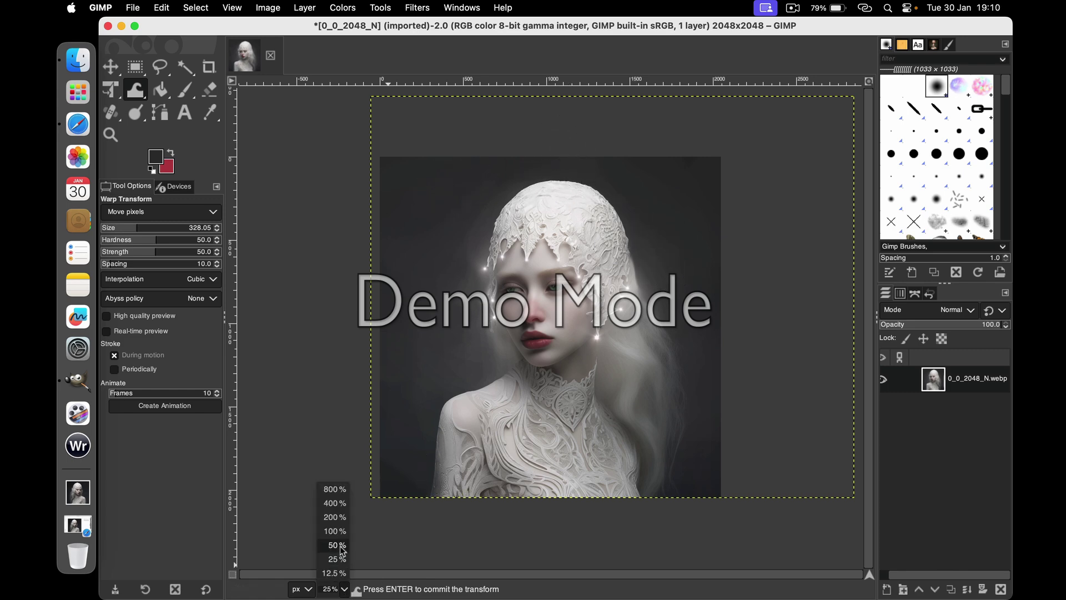
left_click(332, 568)
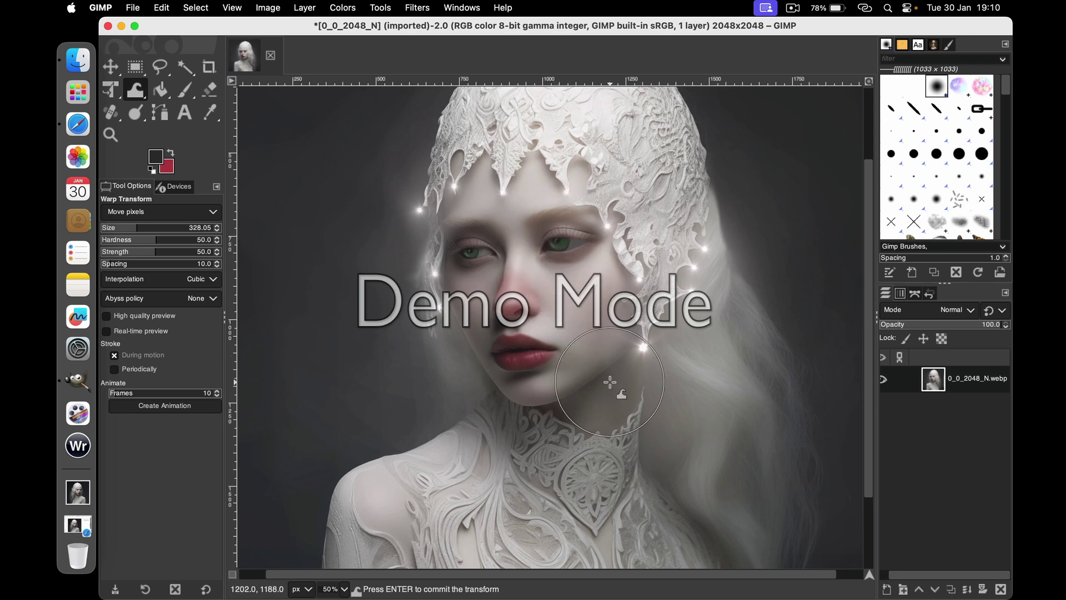
scroll(594, 361, "up", 3)
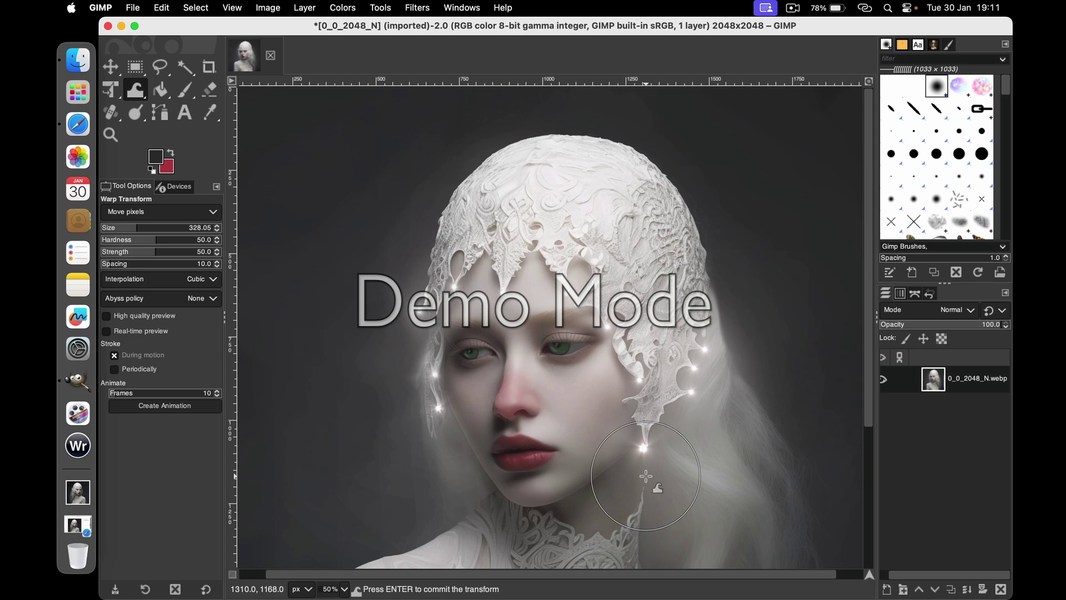
left_click(336, 589)
left_click(333, 561)
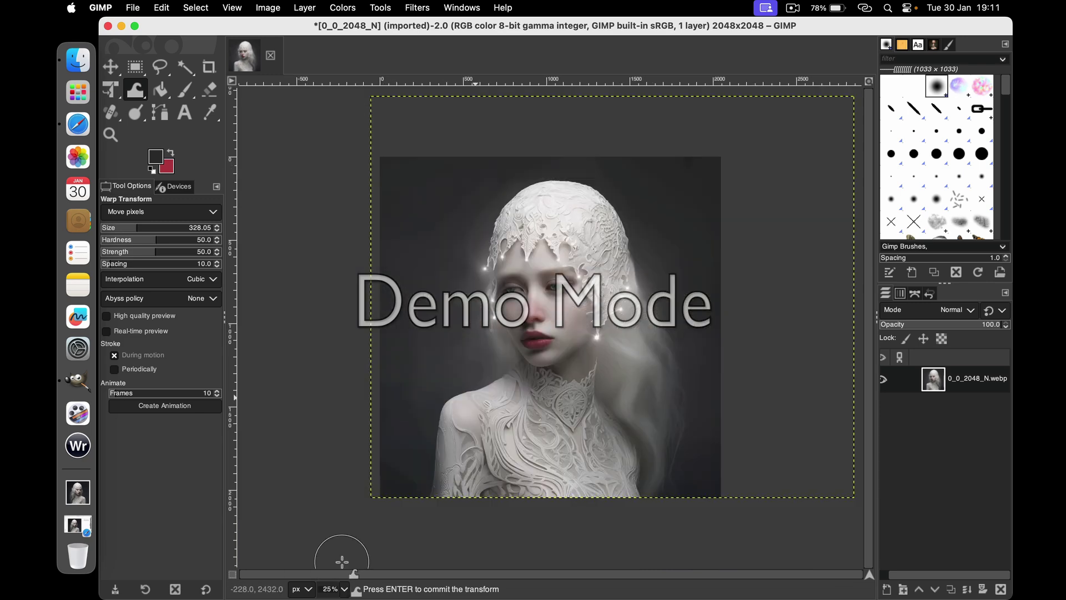
left_click(268, 7)
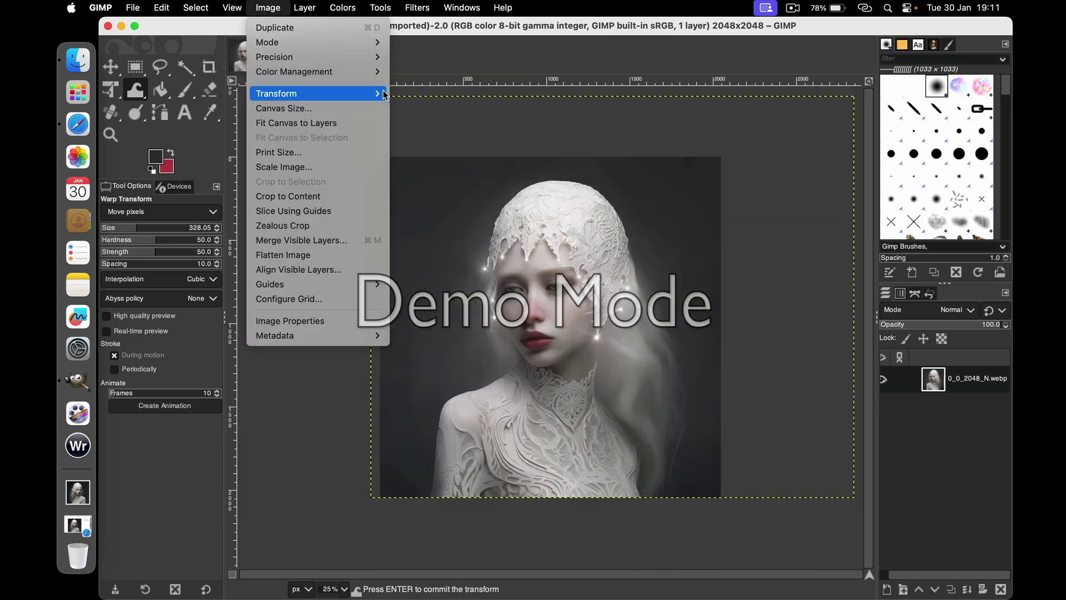
Flip the portrait horizontally and select the beam2 light-beam brush.
left_click(428, 95)
scroll(968, 144, "down", 3)
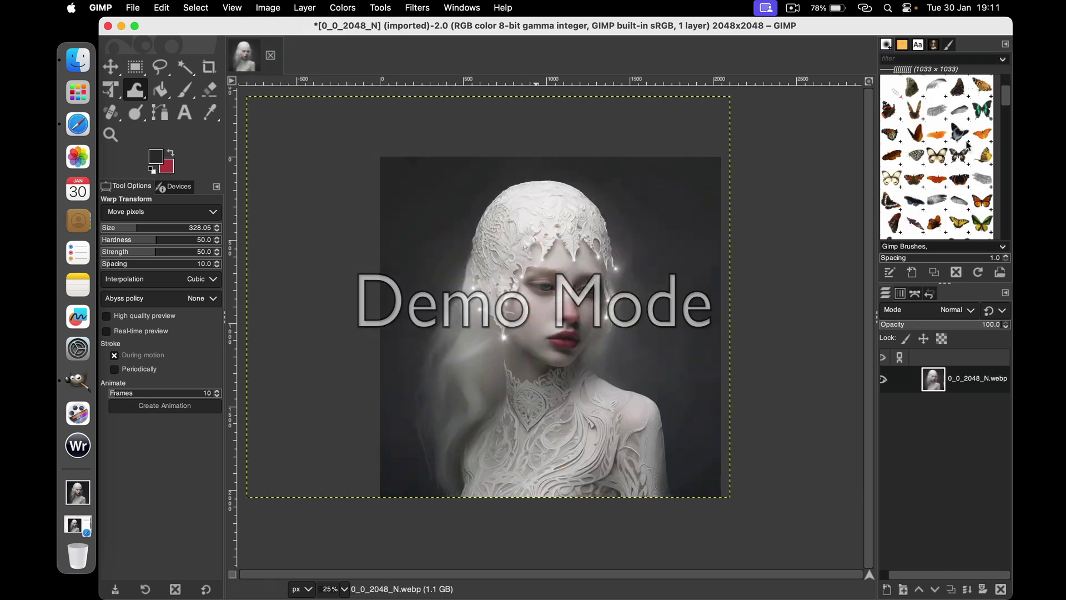
scroll(968, 143, "down", 2)
scroll(967, 145, "down", 2)
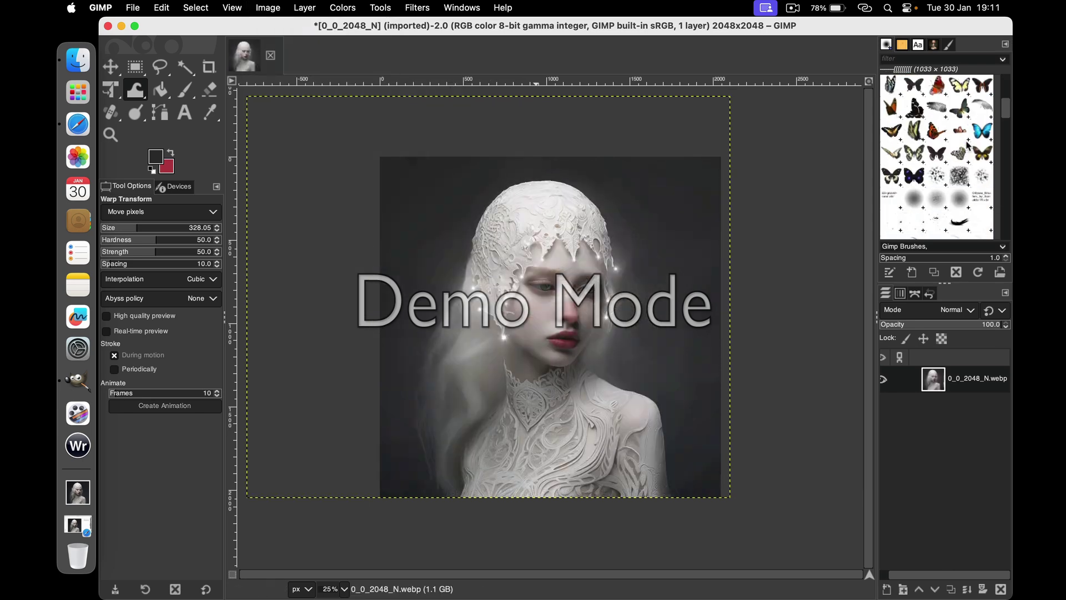
scroll(967, 145, "down", 2)
scroll(967, 146, "down", 2)
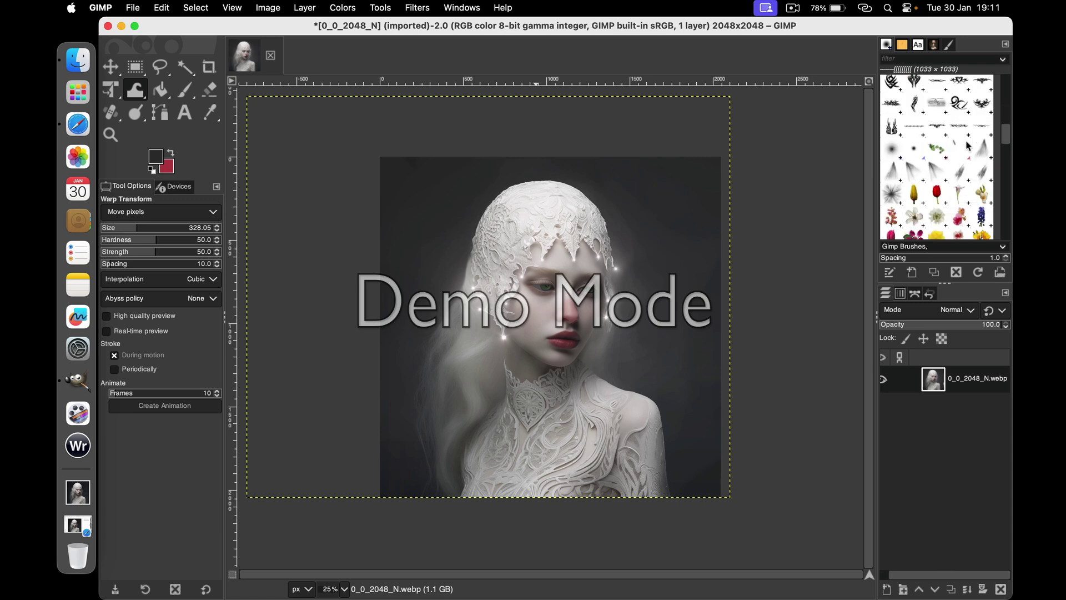
left_click(914, 171)
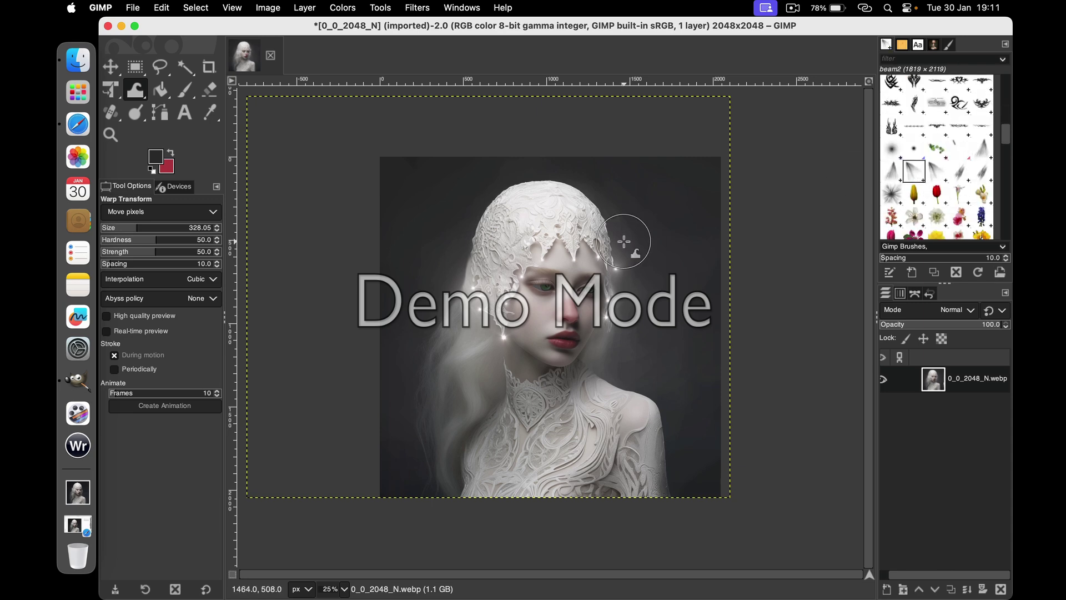
Try a white beam2 Paintbrush stamp at the top-left, then undo it.
key("p")
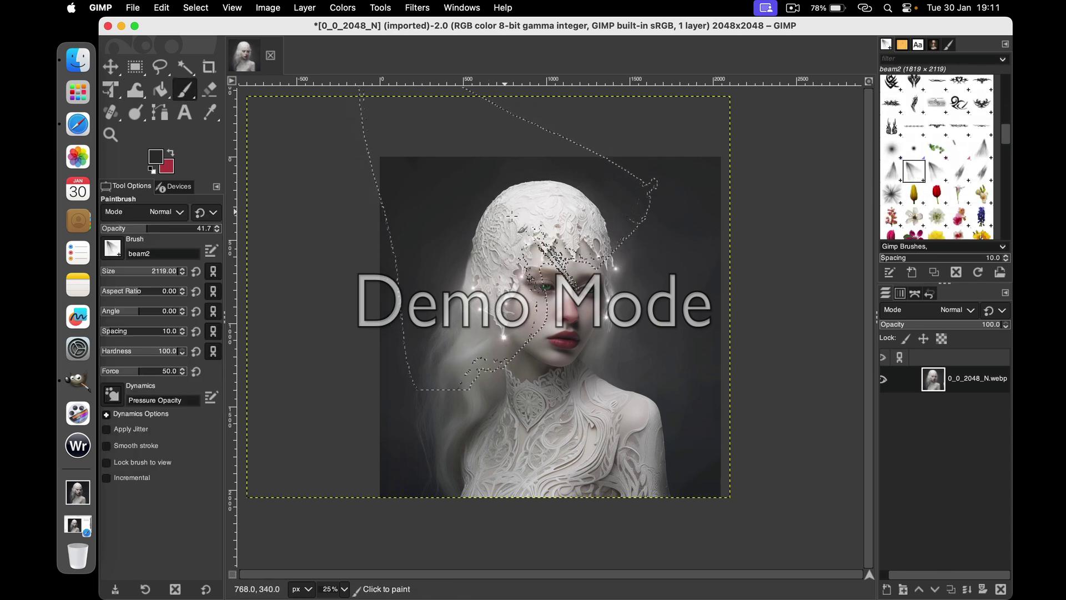
left_click(586, 242, "super")
left_click(457, 226)
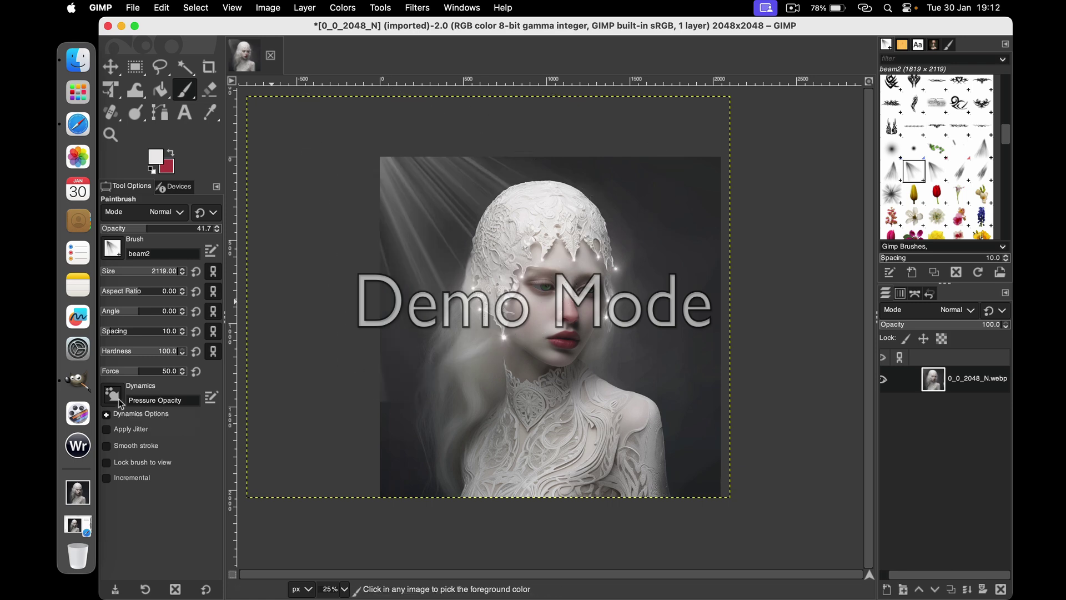
key("super+z")
Enlarge the brush to 1342 and test another top-left beam stamp, then undo it.
left_click(167, 269)
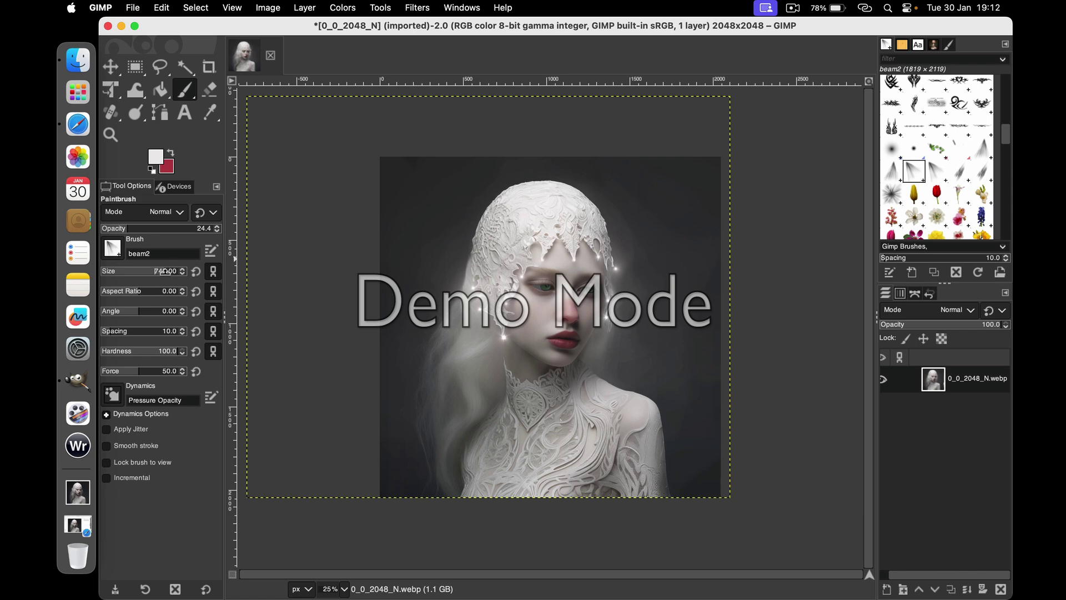
left_click_drag(165, 272, 404, 174)
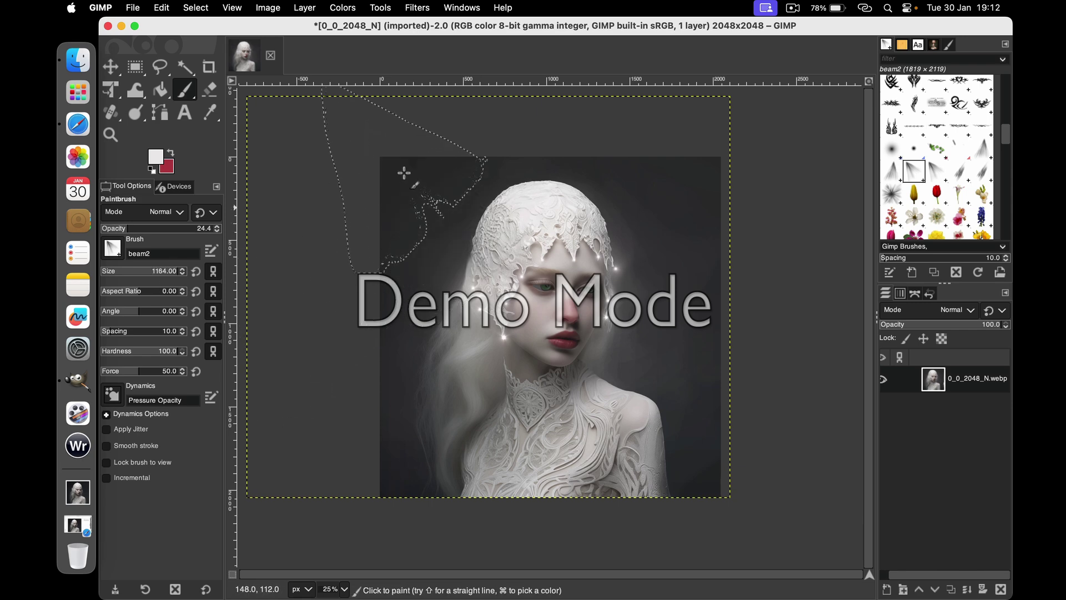
left_click(183, 270)
left_click(464, 231)
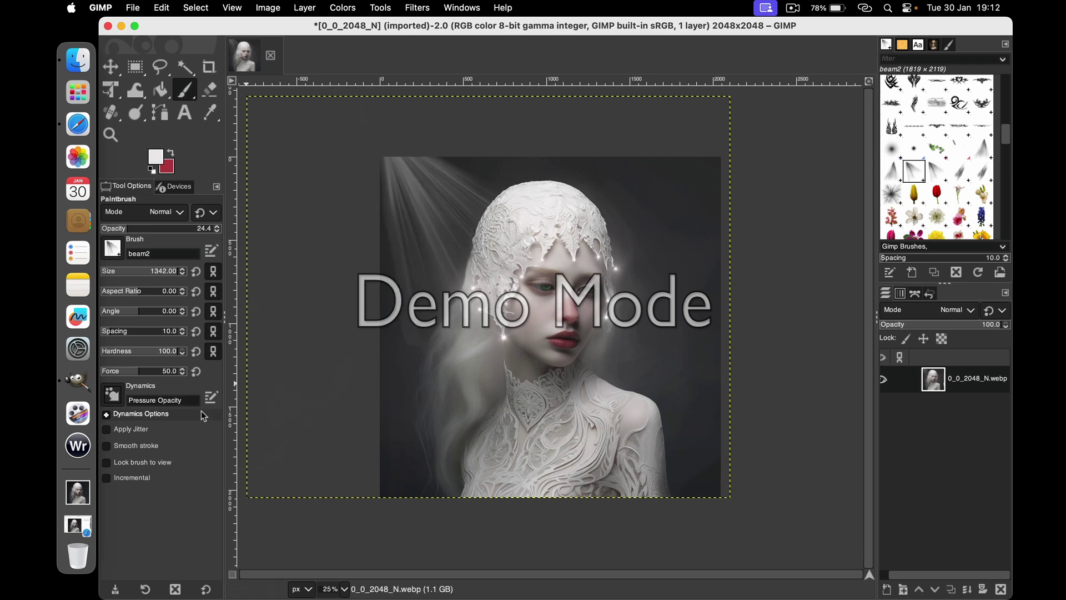
key("ctrl+z")
Lower opacity to 7.7 and stamp a faint white light beam at the top-left.
left_click(110, 228)
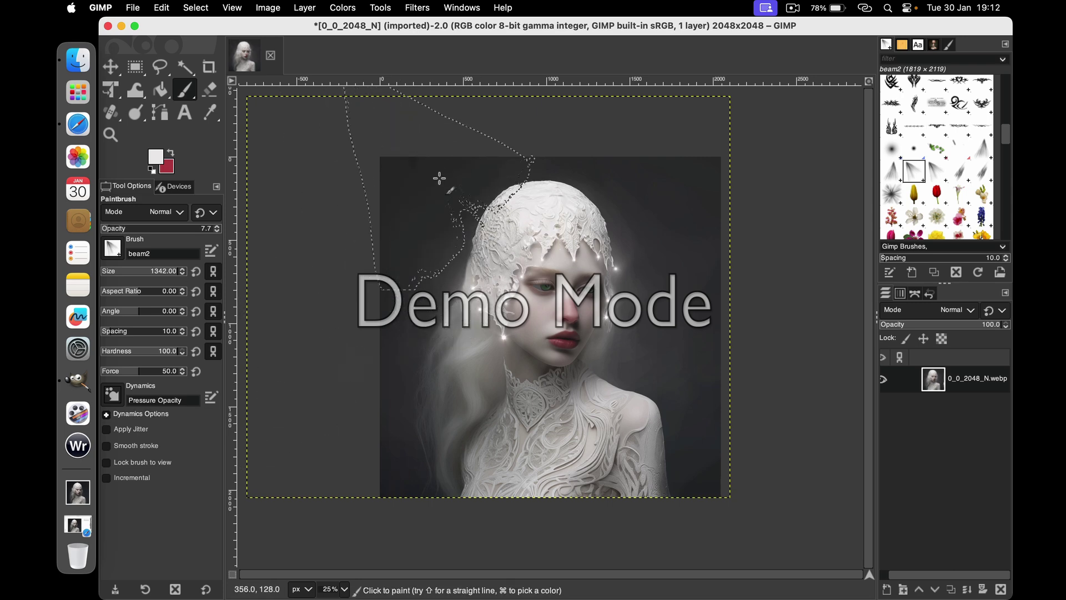
left_click(443, 215)
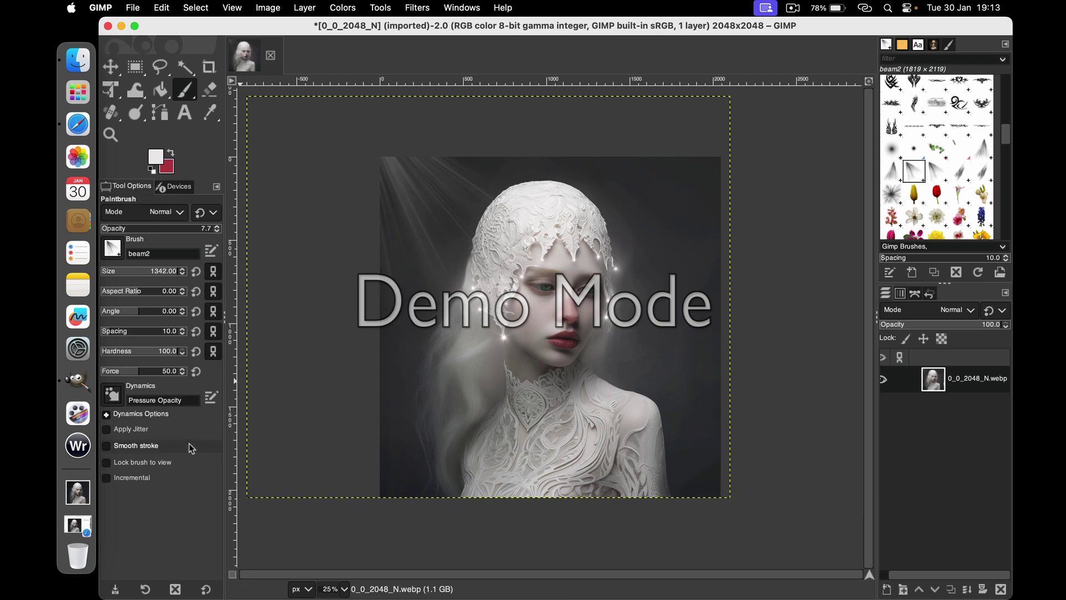
key("ctrl+z")
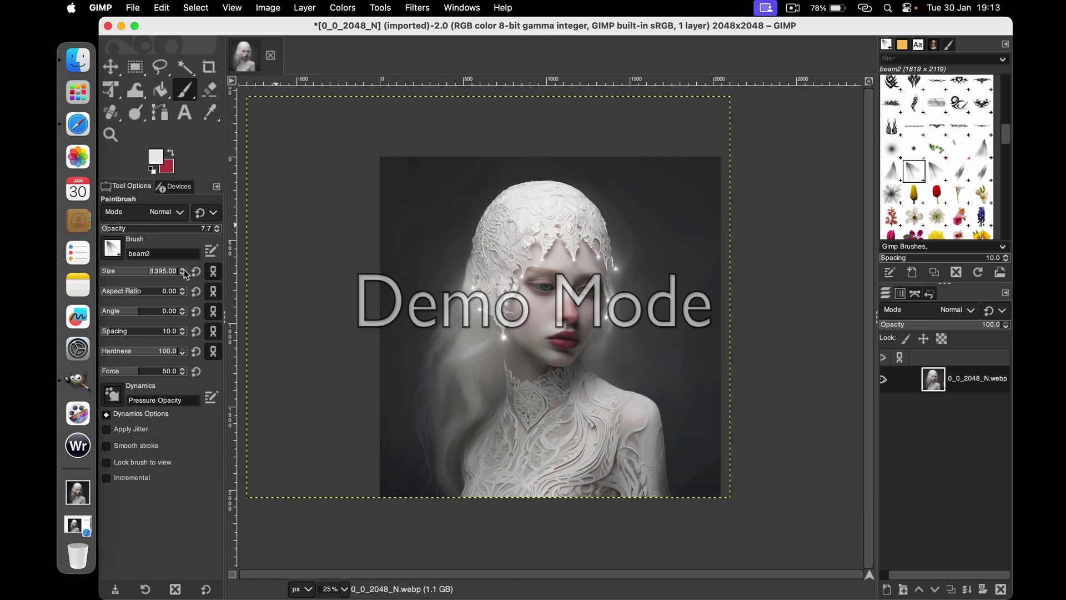
left_click(443, 219)
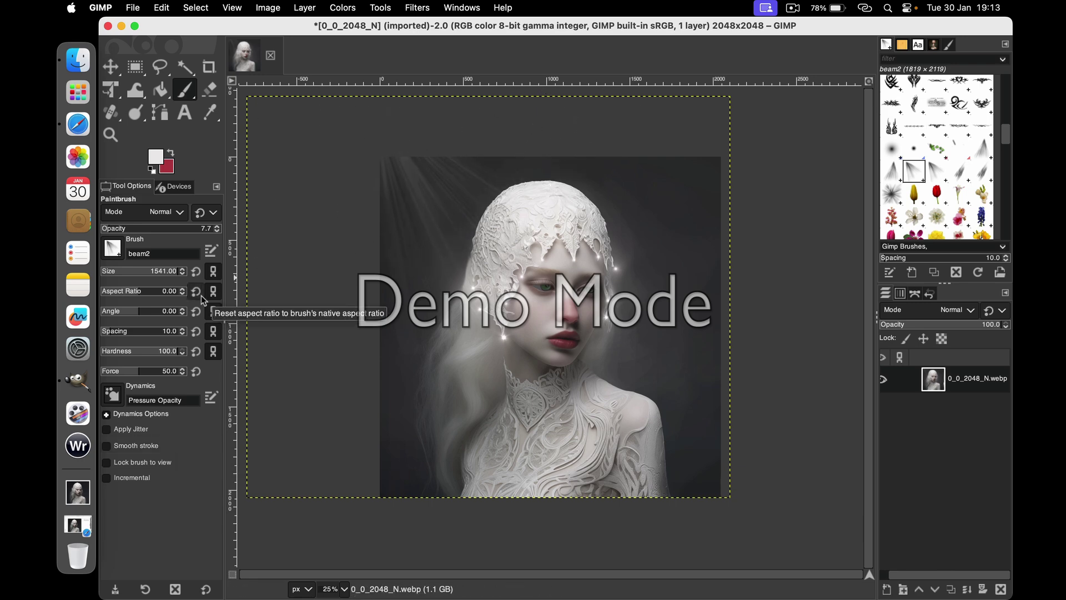
left_click(891, 194)
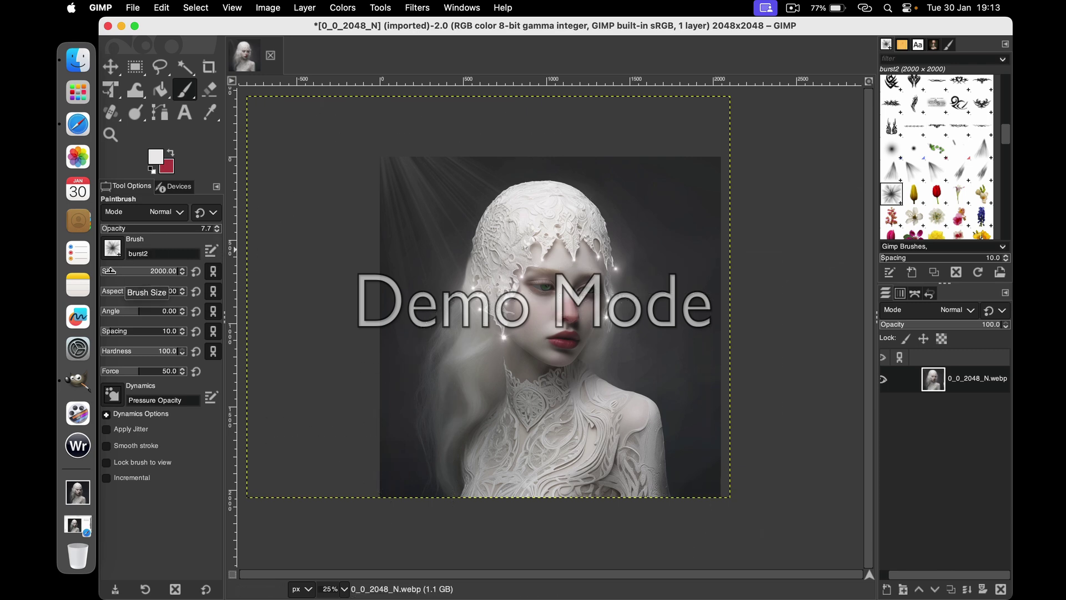
Shrink the burst2 brush to size 37, dab a sparkle, and raise opacity to 100.
left_click_drag(161, 271, 106, 271)
left_click(504, 337)
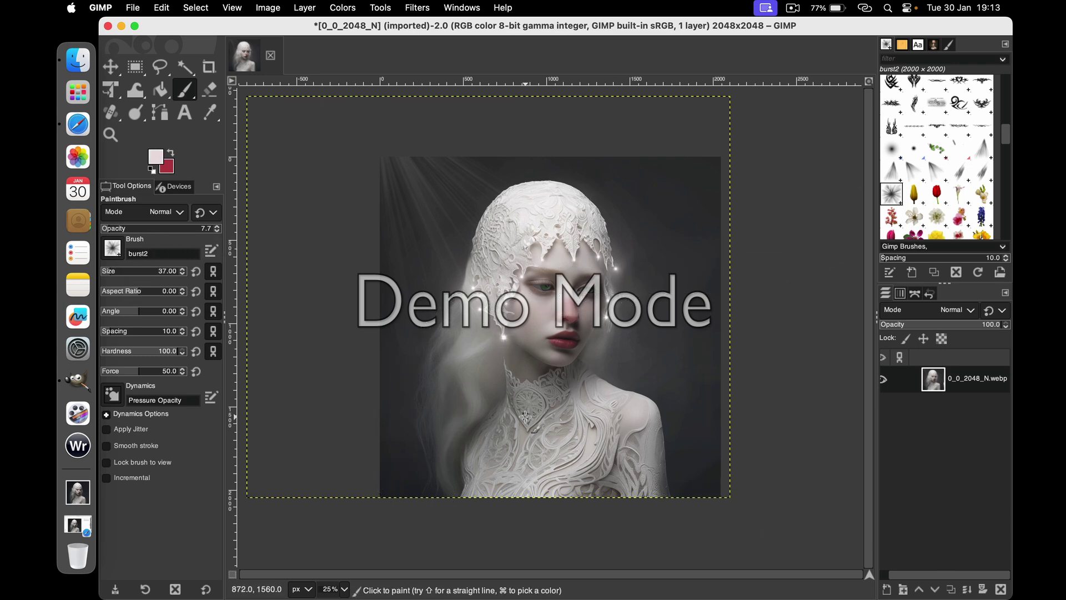
left_click_drag(108, 228, 219, 228)
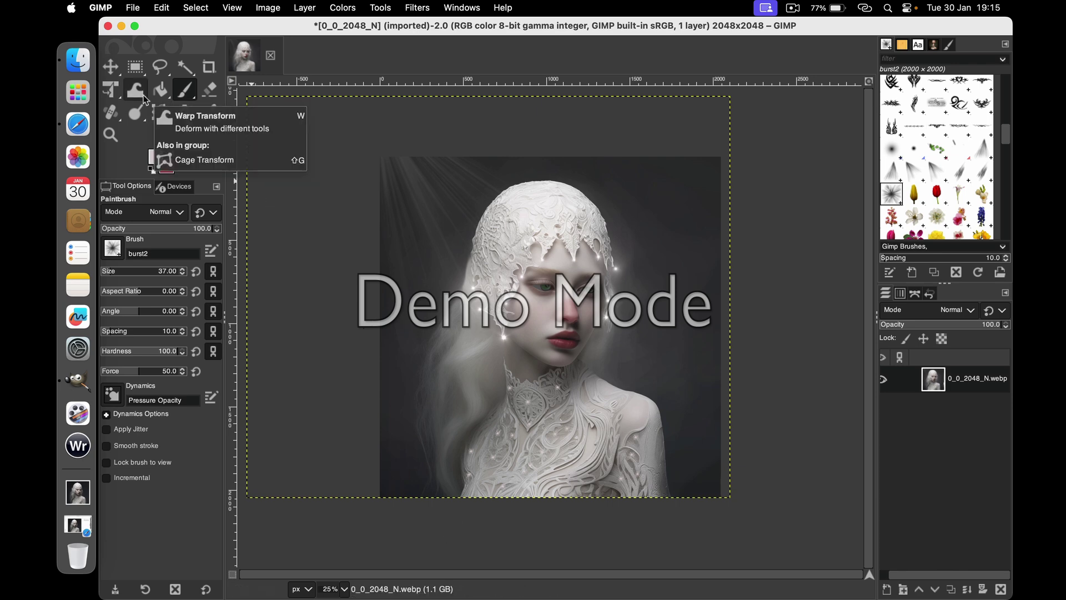
Switch to the Smudge tool and set its size to 901.
right_click(137, 116)
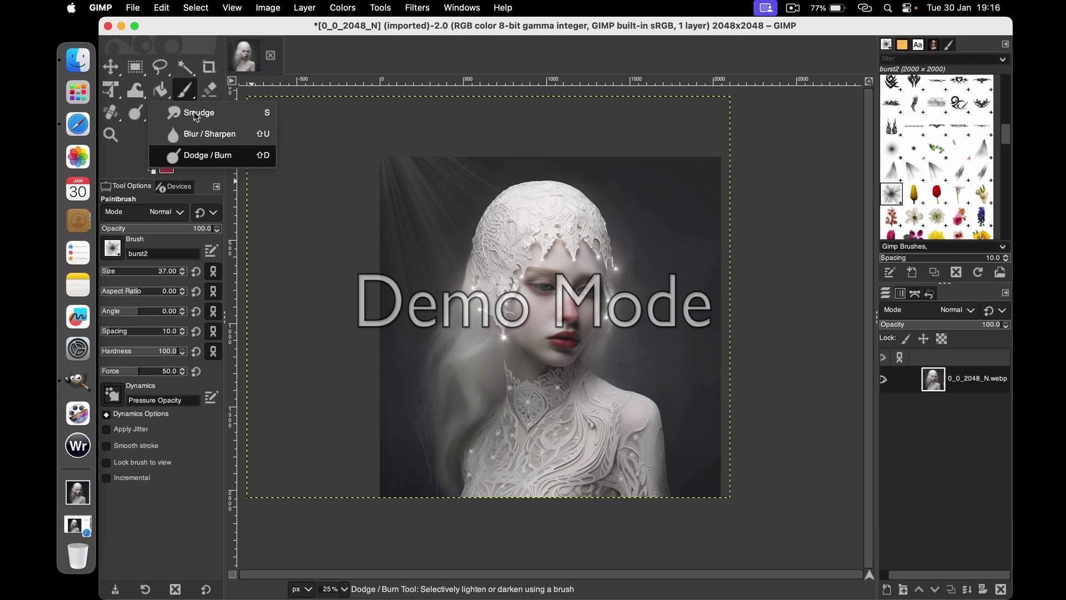
left_click(196, 114)
left_click(168, 269)
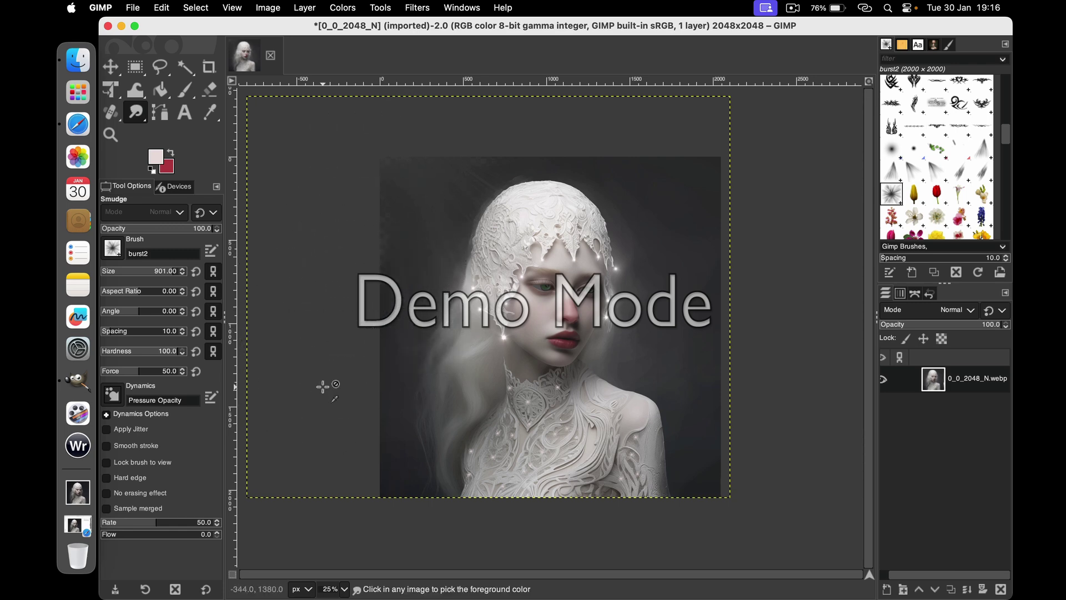
Activate the Zoom tool and set the view magnification to 50%.
key("z")
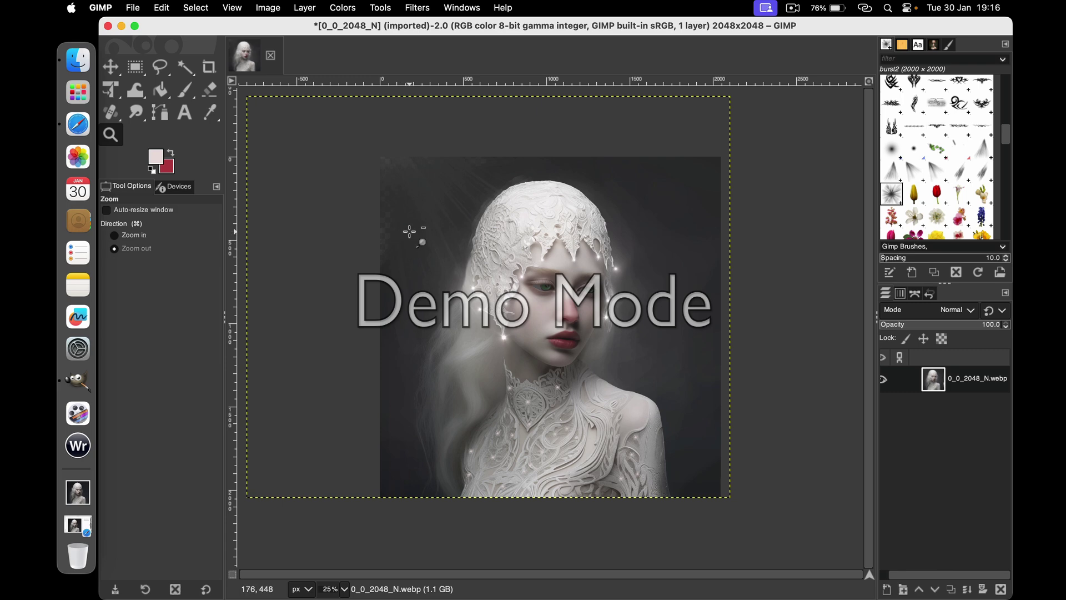
key("super")
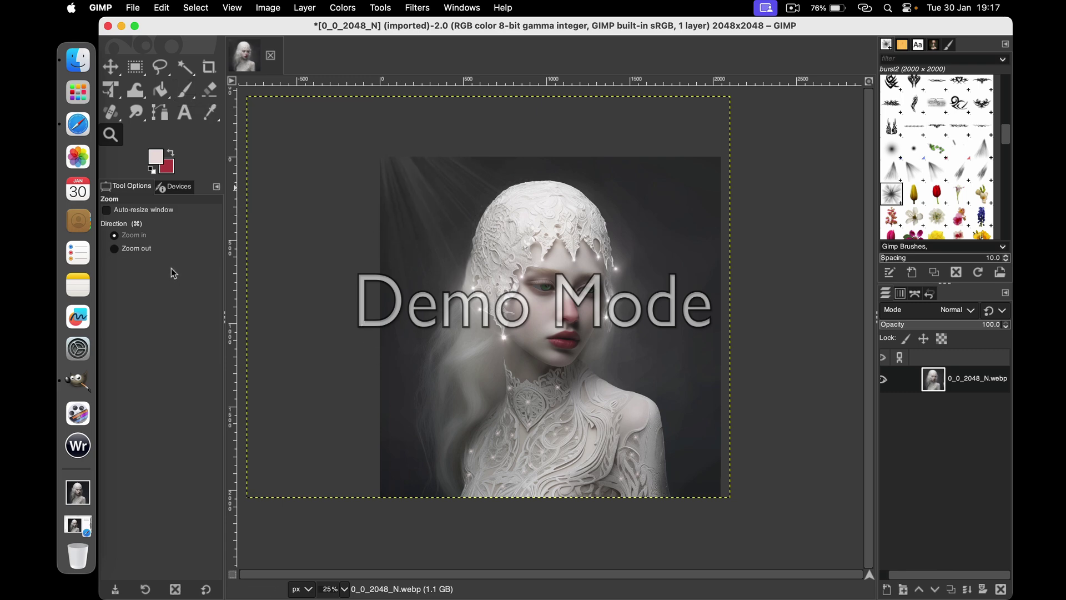
left_click(335, 589)
left_click(341, 547)
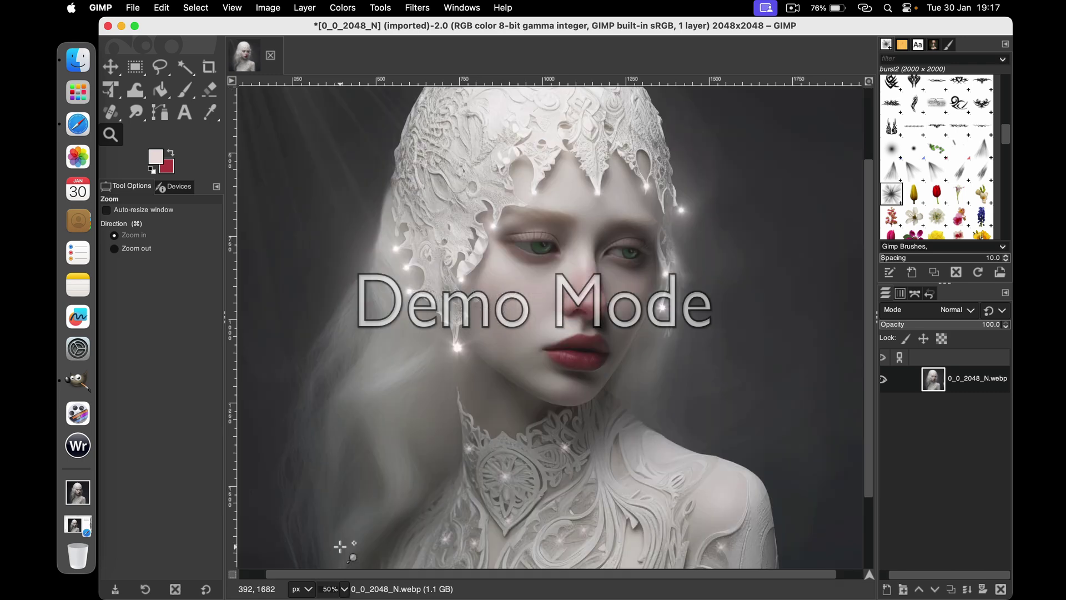
Merge the visible layers and flatten the image into one layer.
left_click(270, 8)
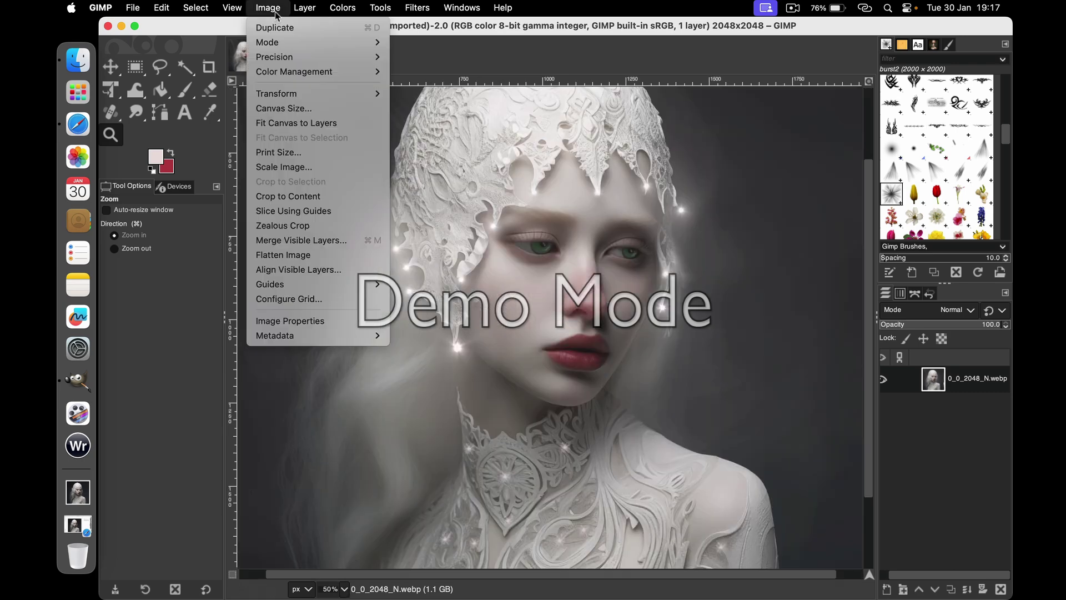
left_click(288, 241)
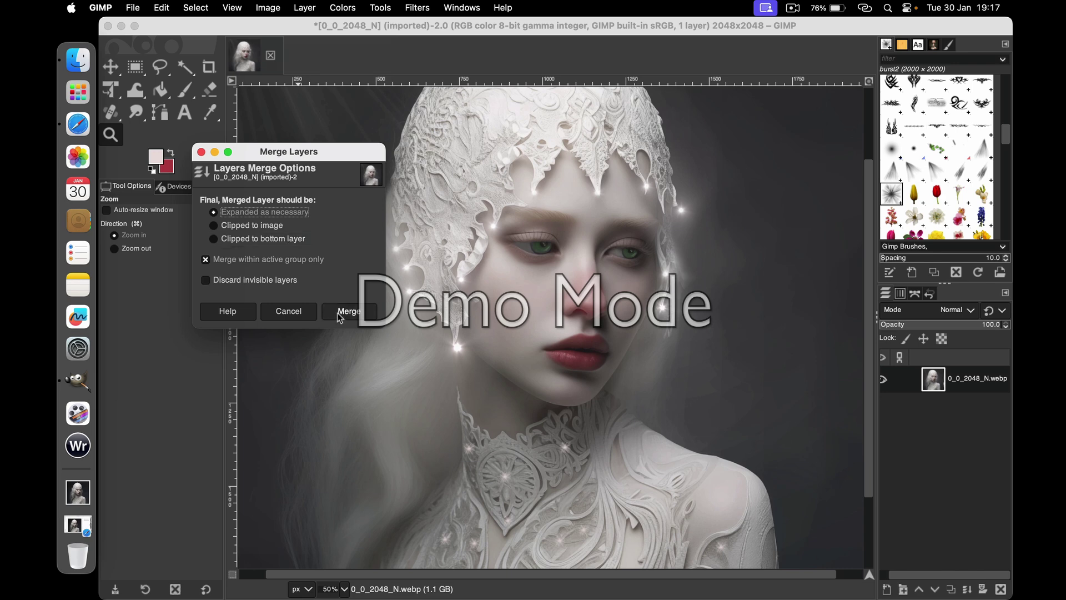
left_click(338, 310)
left_click(267, 7)
left_click(292, 255)
left_click(134, 8)
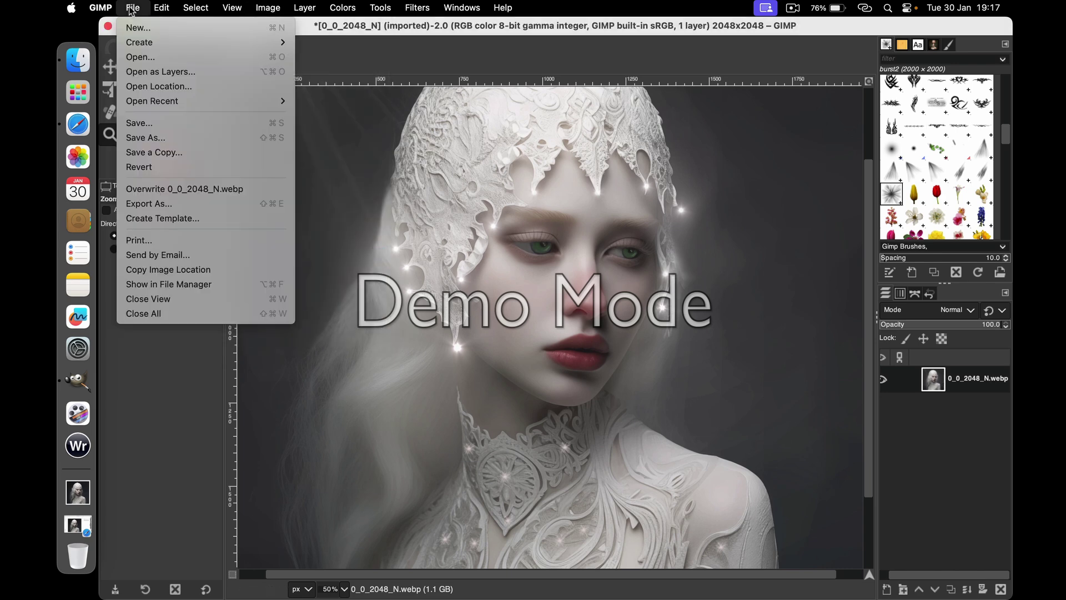
left_click(149, 204)
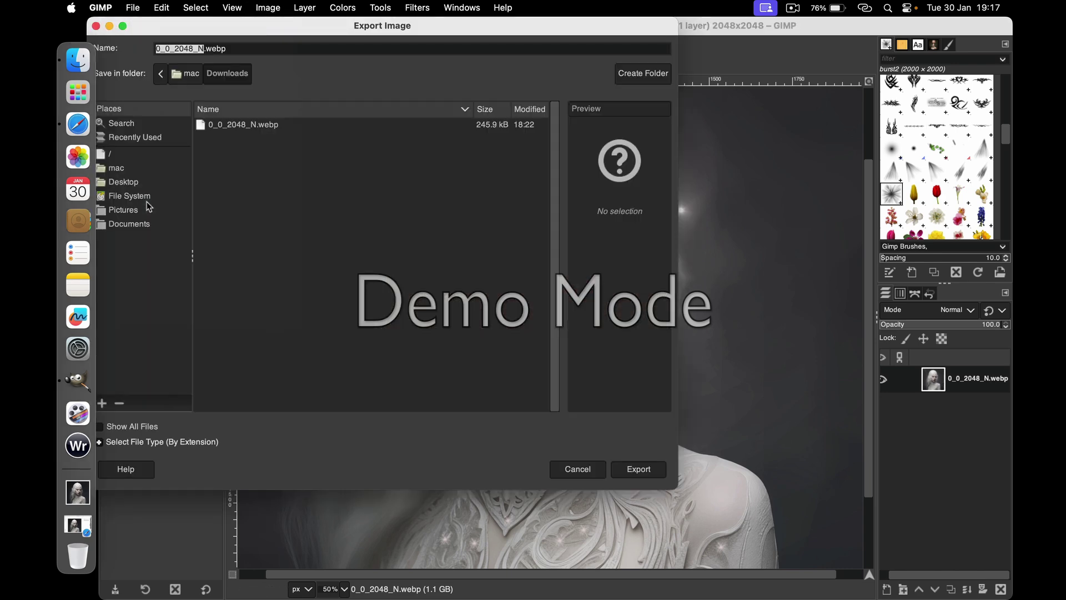
left_click(578, 468)
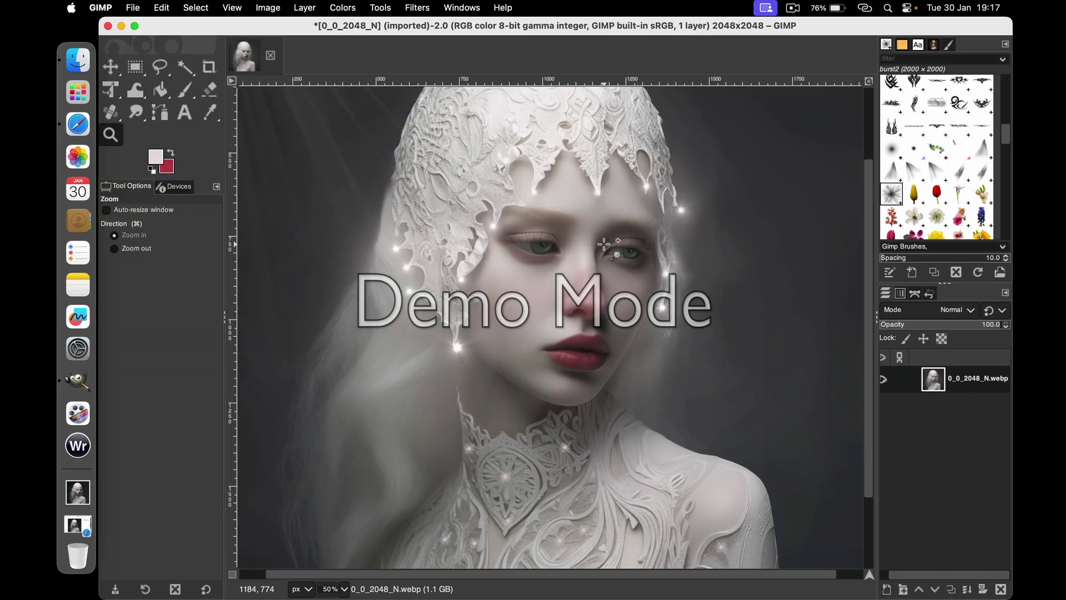
Scale the image to 3000 × 3000 px at 360 pixels per inch.
left_click(268, 8)
left_click(300, 168)
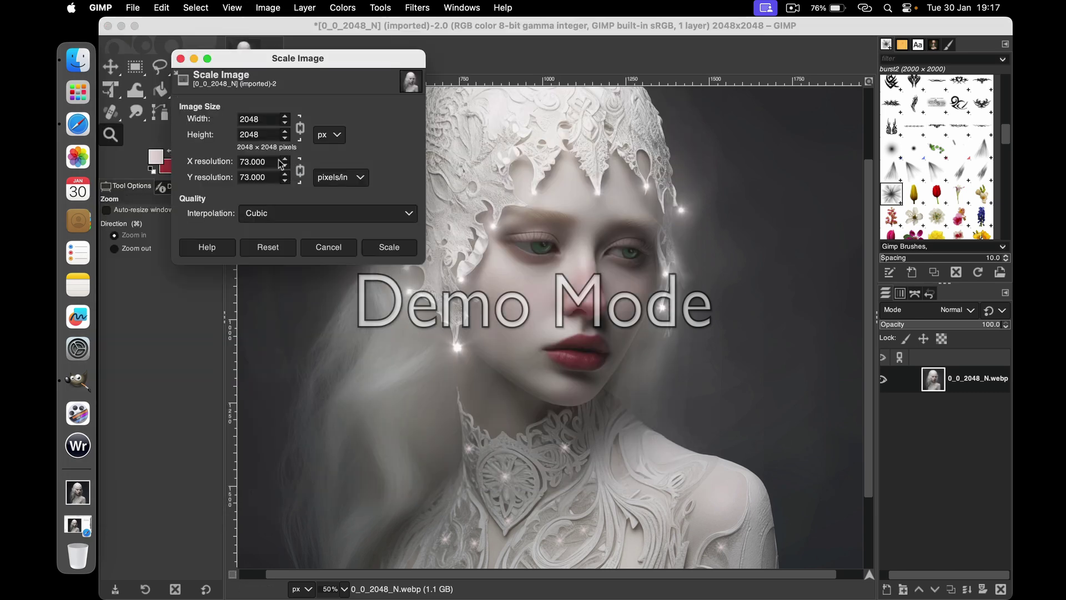
type("360")
key("Tab")
left_click_drag(271, 118, 219, 119)
type("00")
key("Tab")
left_click(388, 251)
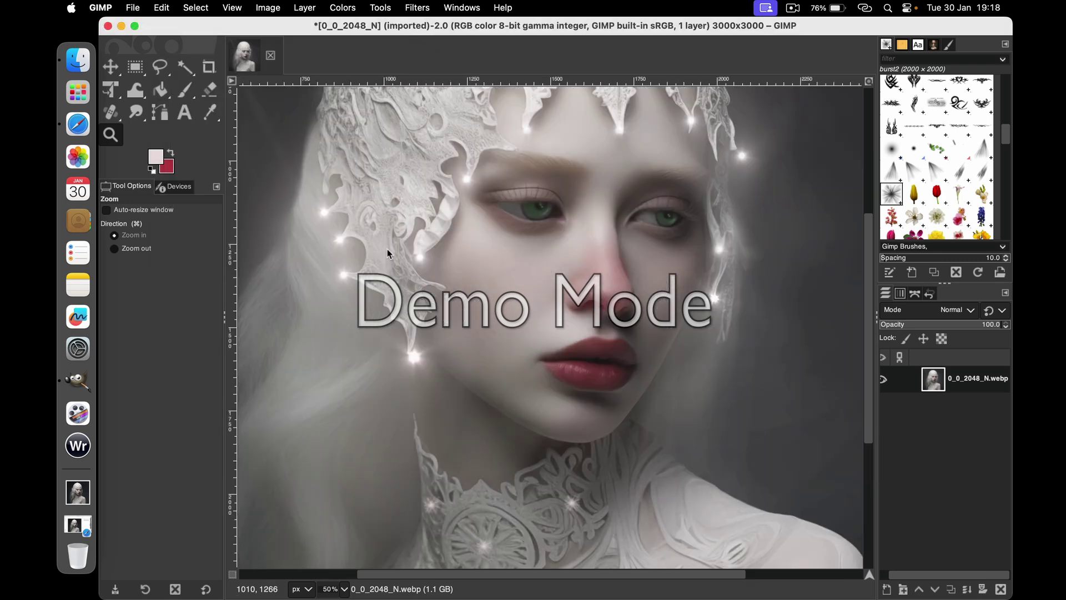
Inspect the upscaled portrait's detail at 100% zoom.
left_click(345, 590)
left_click(341, 555)
left_click(345, 528)
left_click(408, 423)
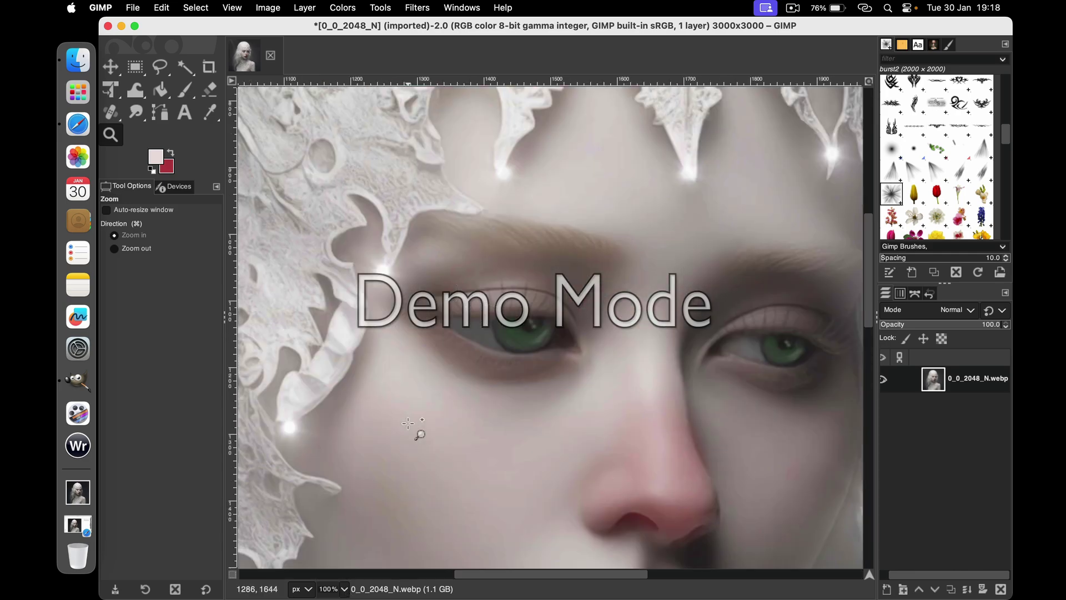
scroll(408, 423, "down", 5)
left_click(345, 589)
Zoom out to 25% and set the export file type to JPEG image.
left_click(334, 555)
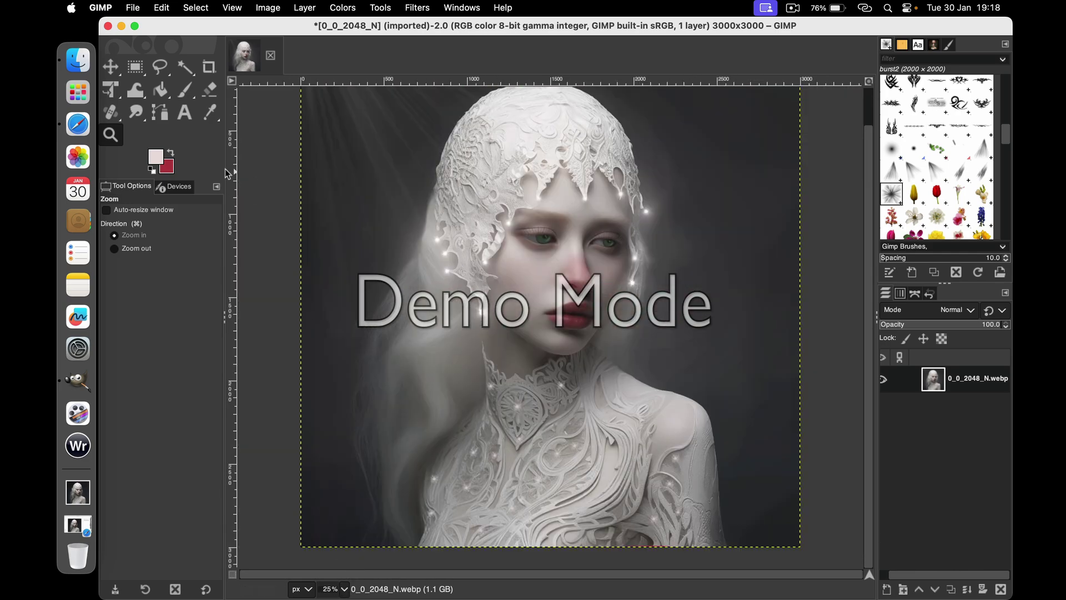
left_click(136, 11)
left_click(165, 204)
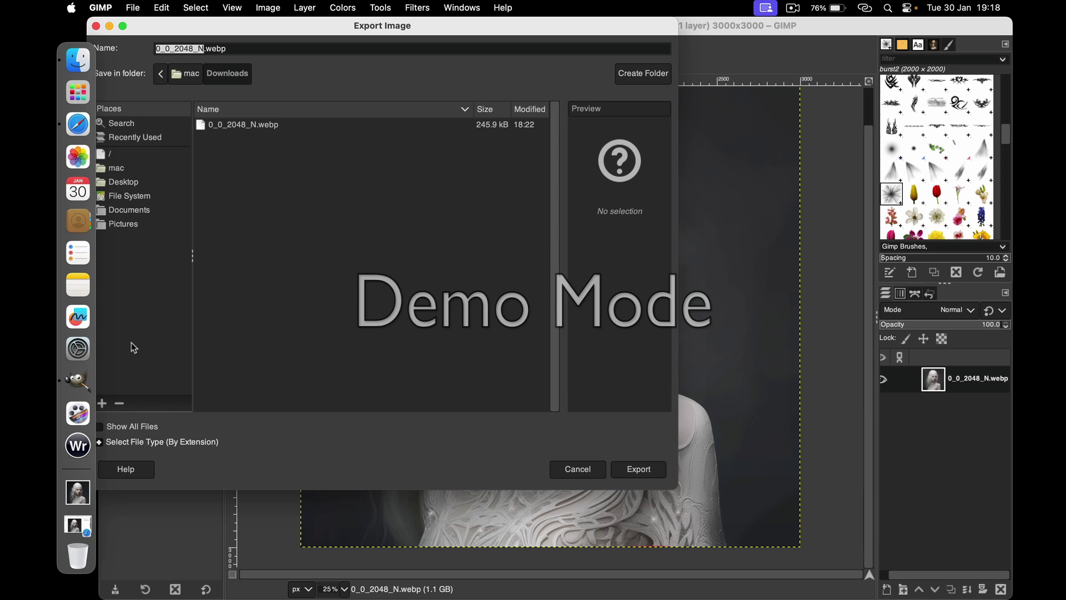
left_click(128, 442)
scroll(125, 387, "down", 3)
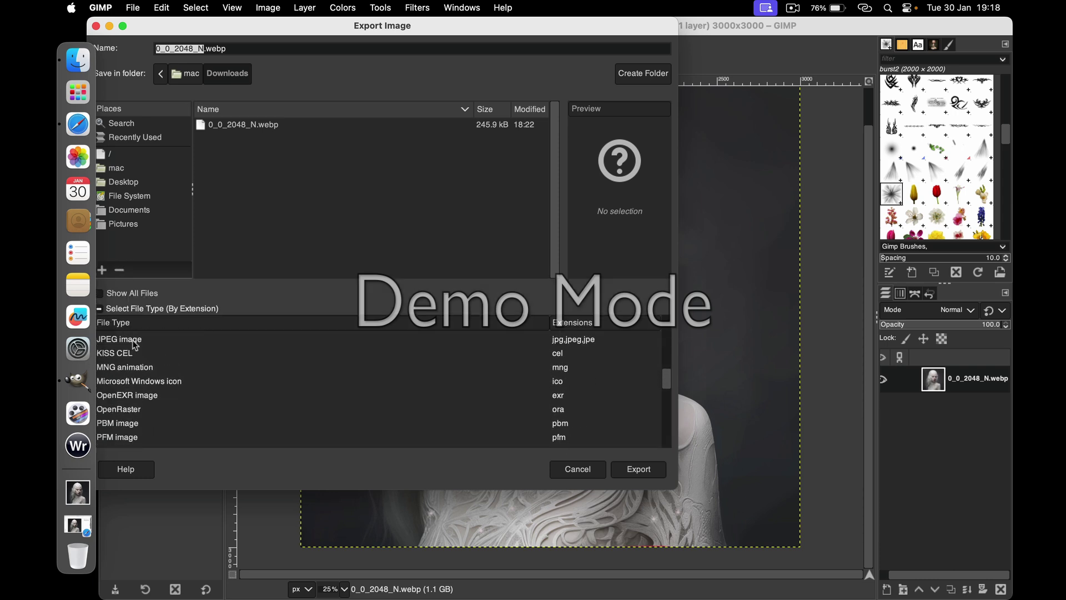
left_click(134, 340)
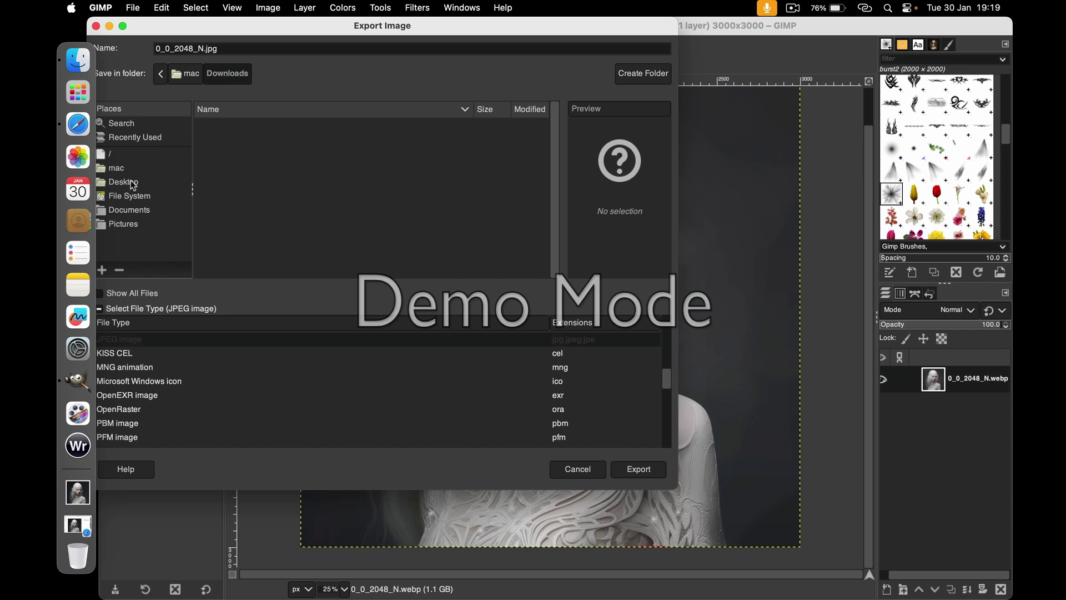
Export to the Desktop as Starlight Nymph.jpg at quality 100.
left_click(123, 182)
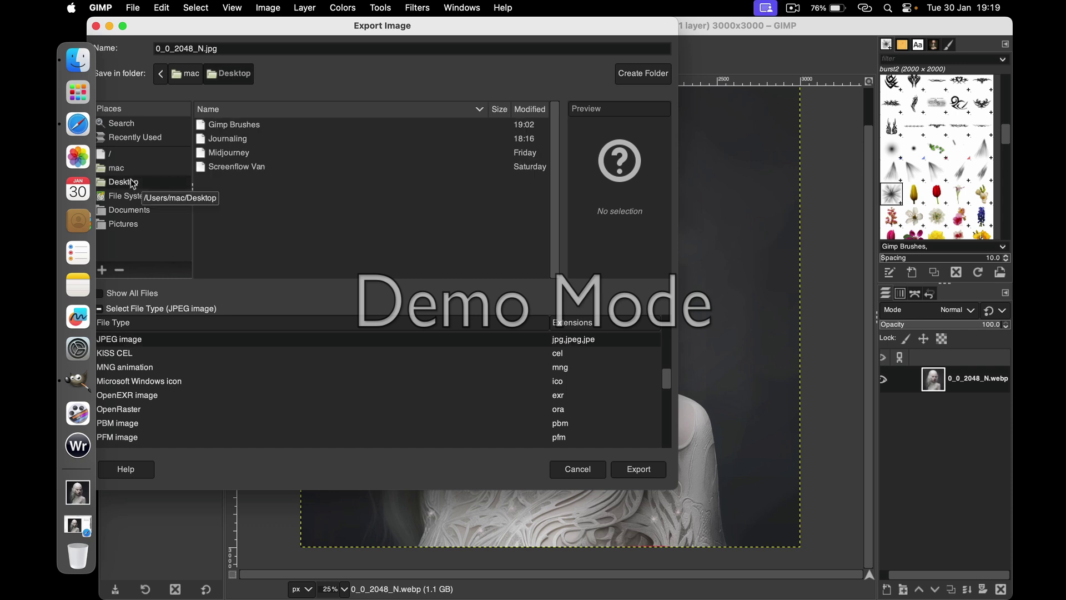
left_click(242, 155)
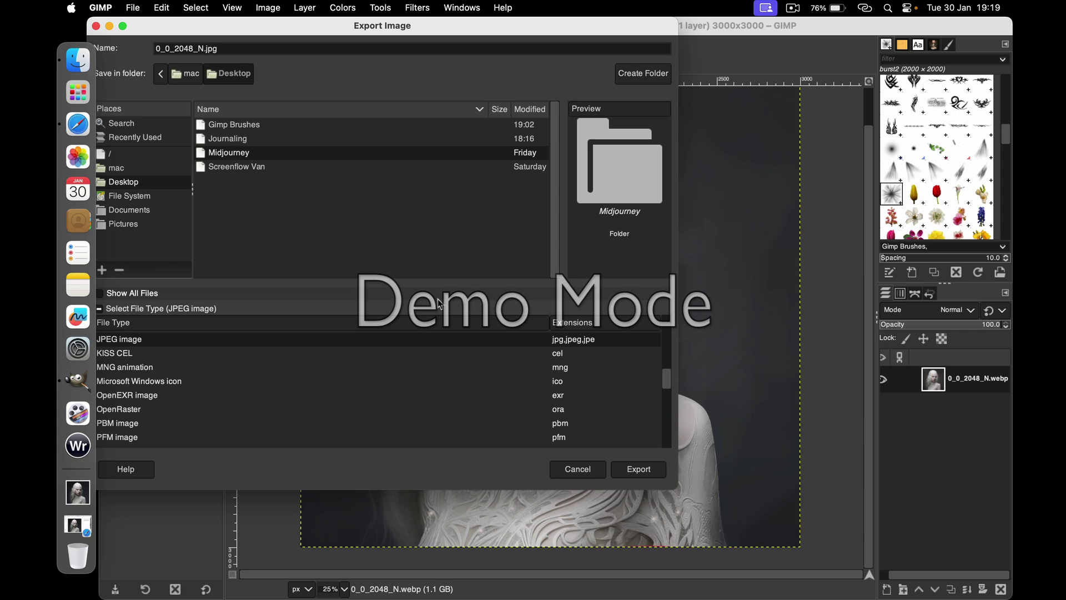
left_click_drag(203, 50, 148, 48)
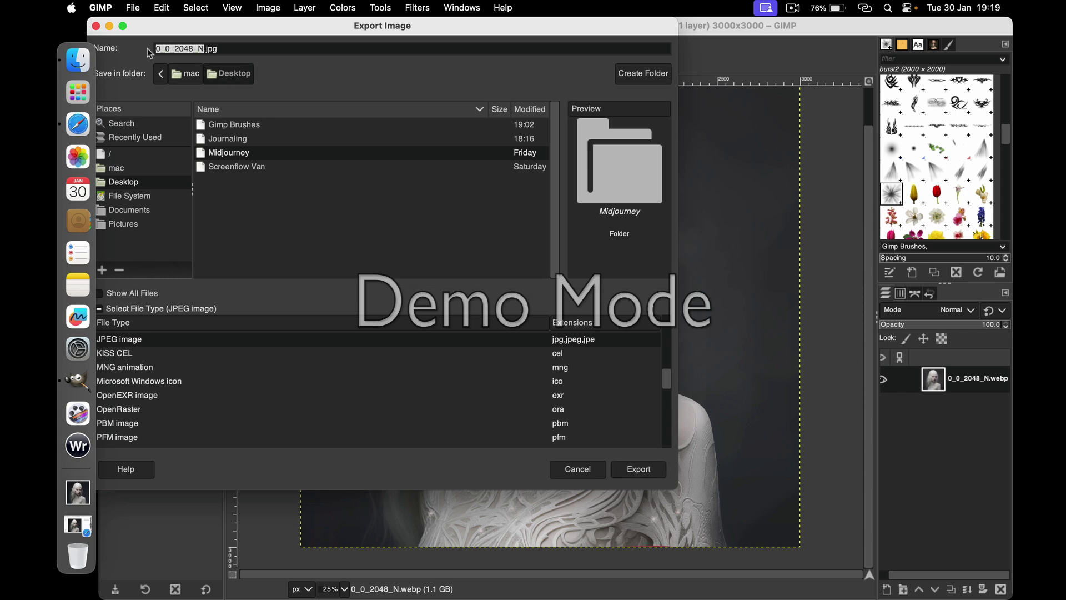
type("Starlight Nymph")
left_click(648, 471)
left_click(482, 343)
type("Created by Ellen McDermott on Tues 30th jan 2024")
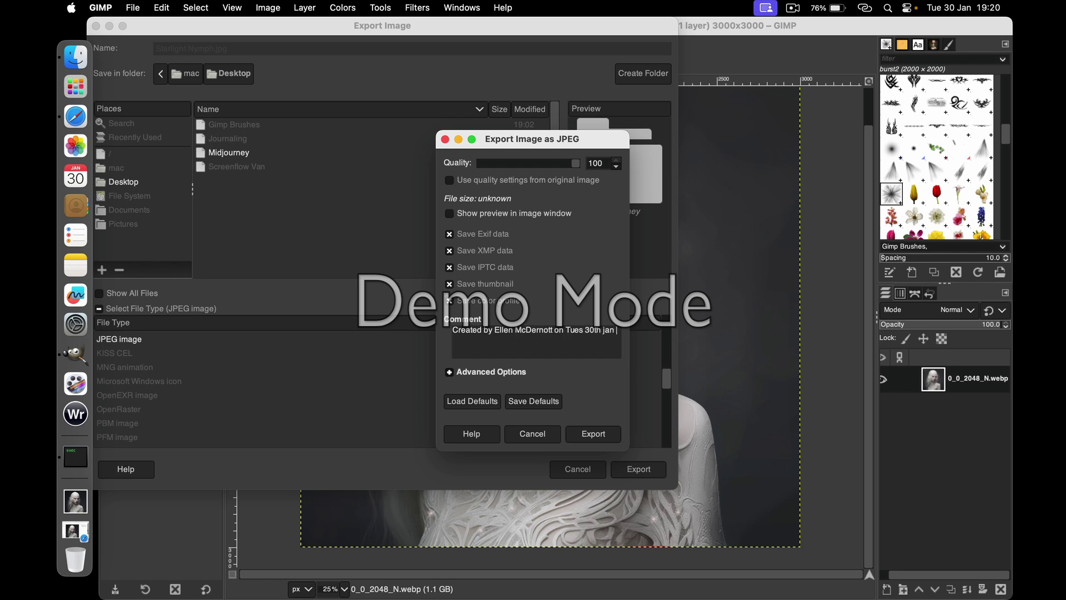
left_click(605, 439)
Close the image without saving and reopen Starlight Nymph.jpg.
left_click(136, 9)
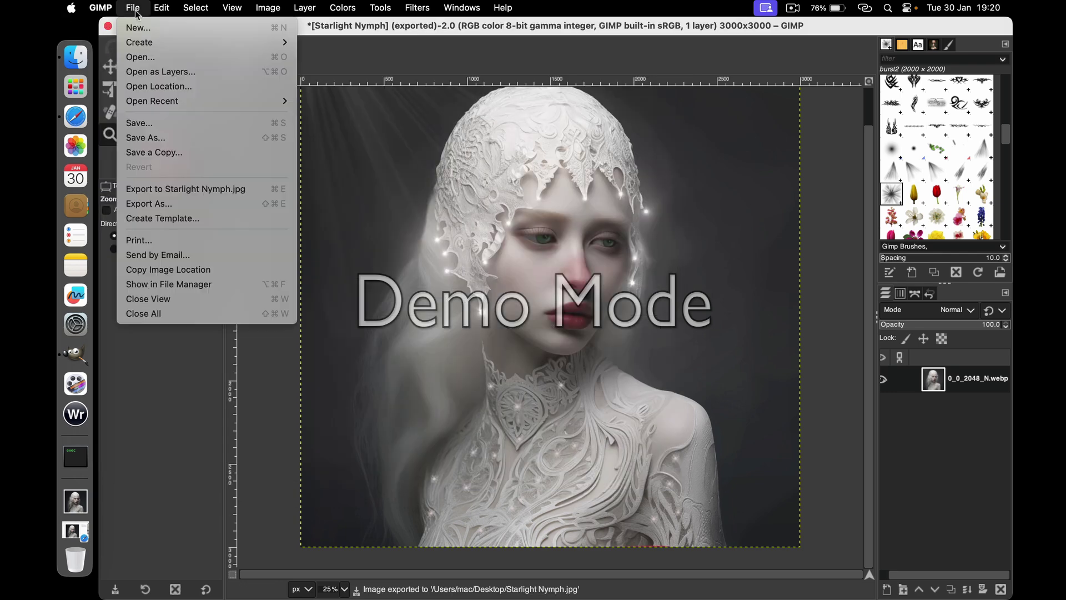
left_click(150, 299)
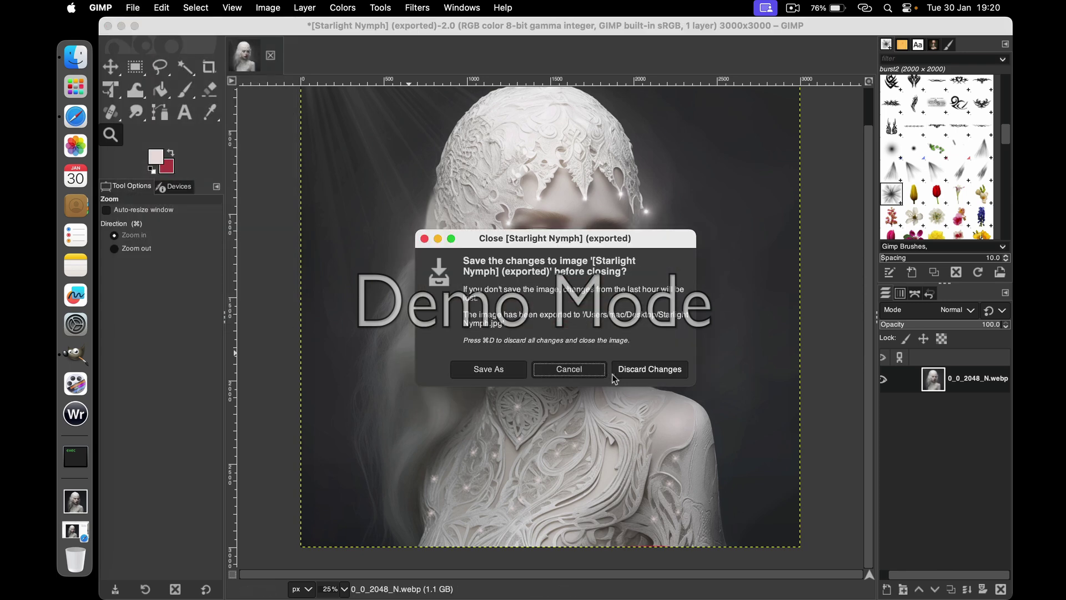
key("super+d")
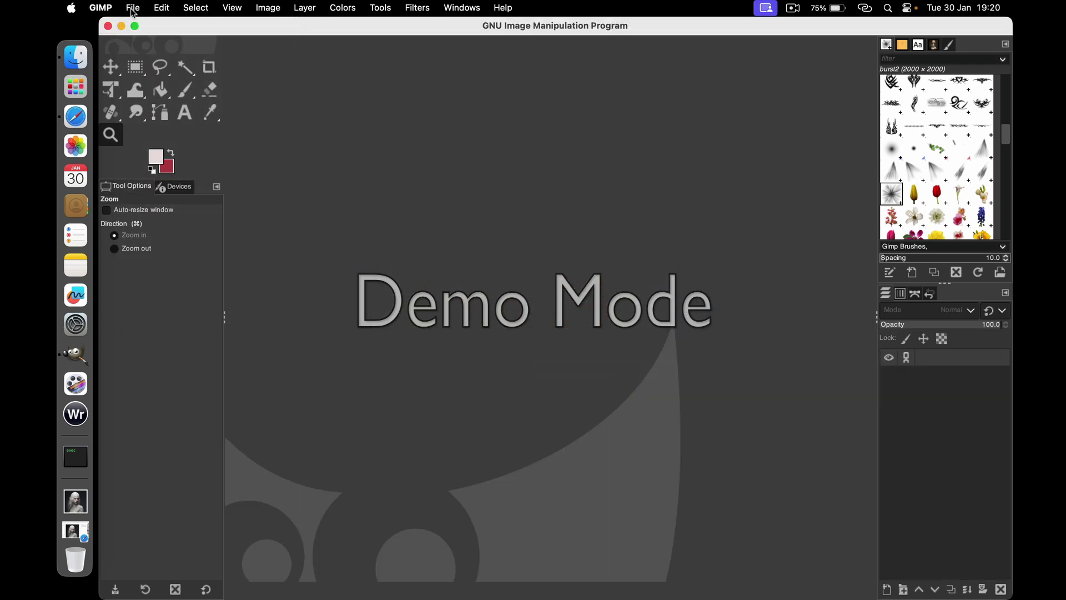
left_click(134, 8)
left_click(337, 99)
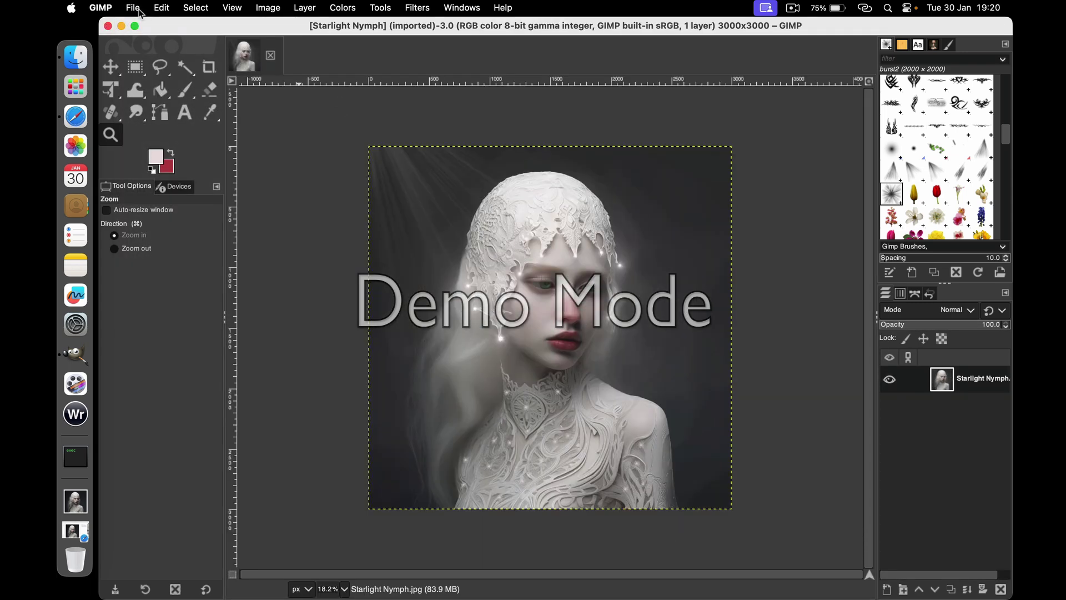
Scale the reopened image to 900 × 900 px at 72 pixels per inch.
left_click(268, 7)
left_click(289, 166)
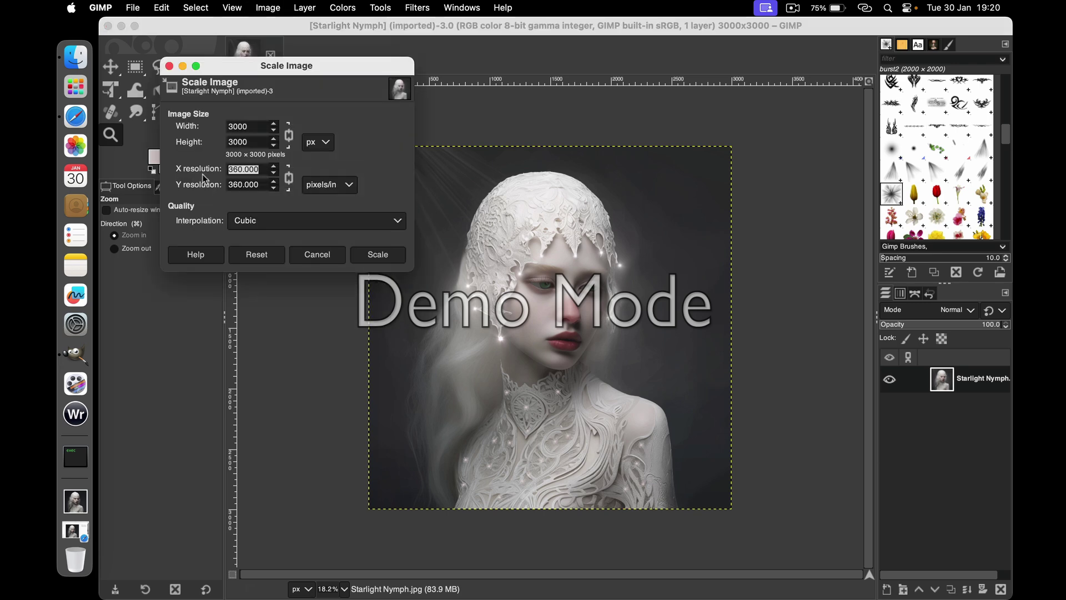
type("72")
key("Tab")
double_click(259, 127)
type("900")
left_click(257, 144)
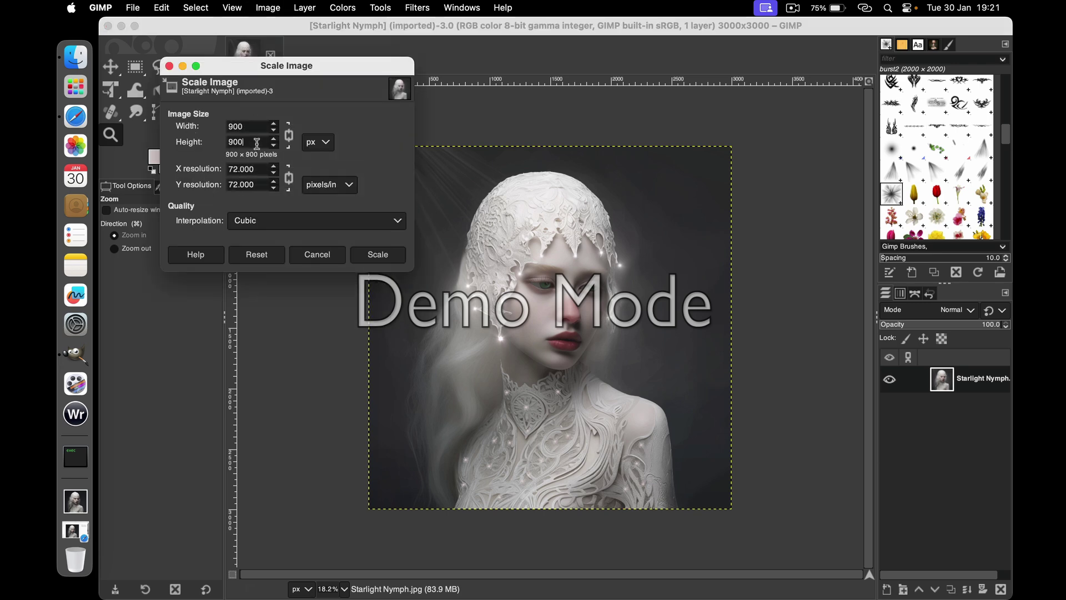
left_click(374, 256)
Export the copy into the Midjourney folder as Starlight Nymph900.jpg.
left_click(133, 8)
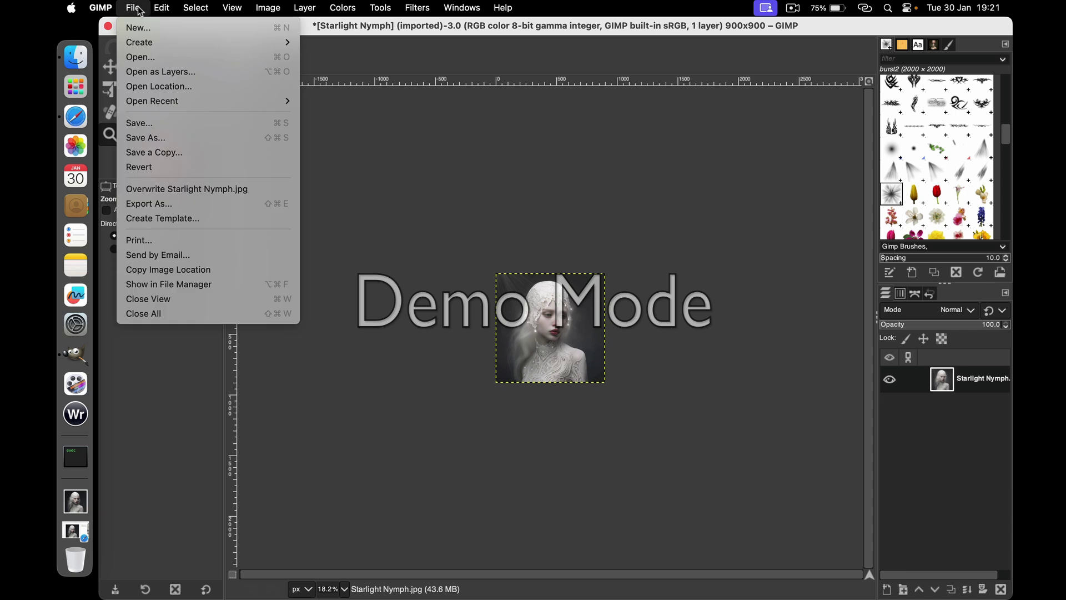
left_click(166, 204)
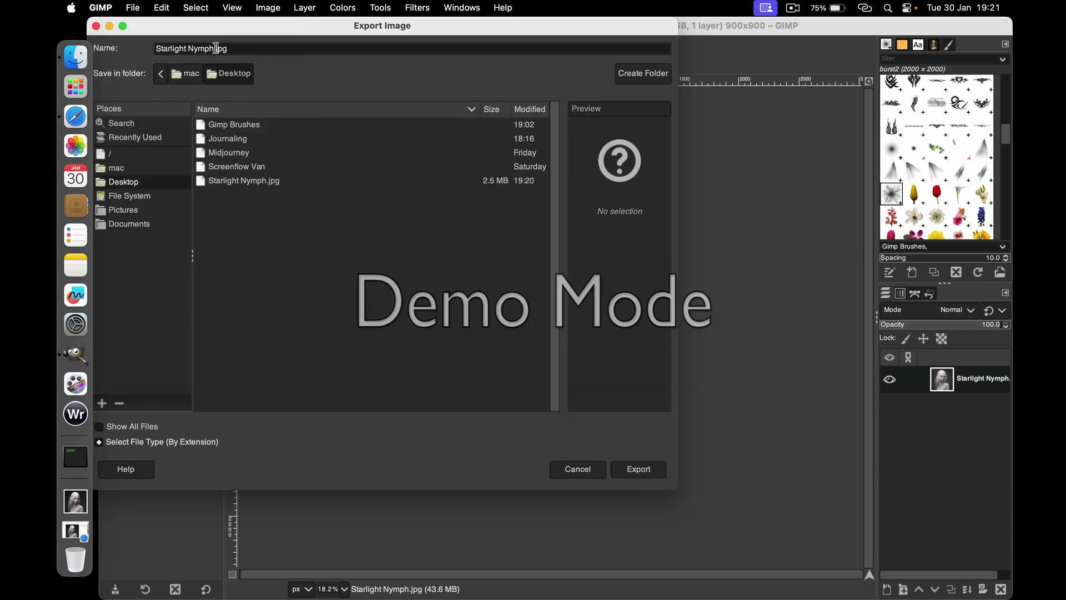
type("9")
key("BackSpace")
key("BackSpace")
type("900.")
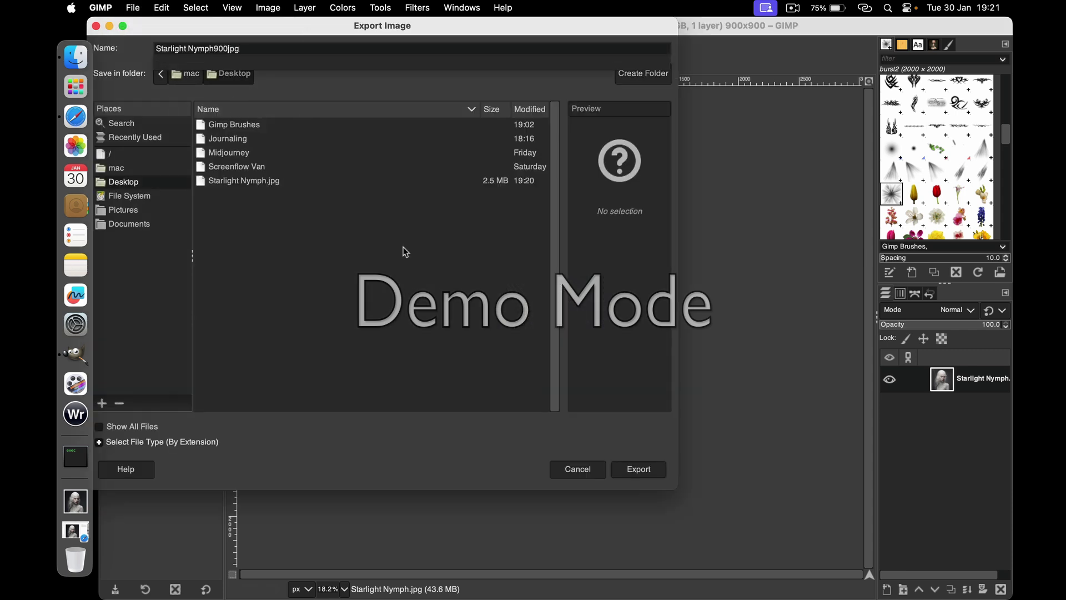
double_click(250, 153)
left_click(640, 471)
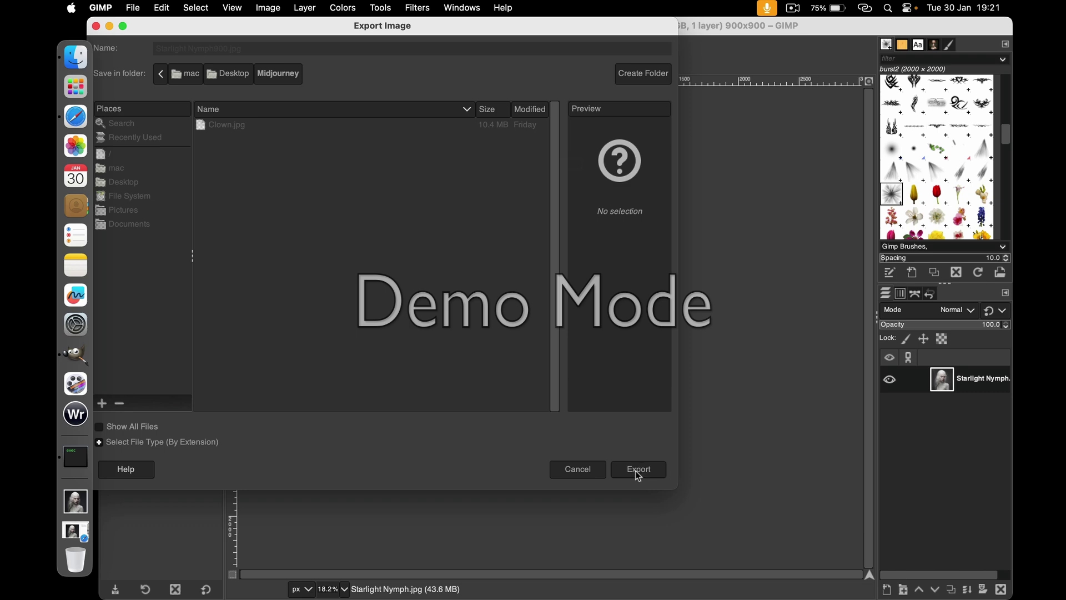
left_click(110, 26)
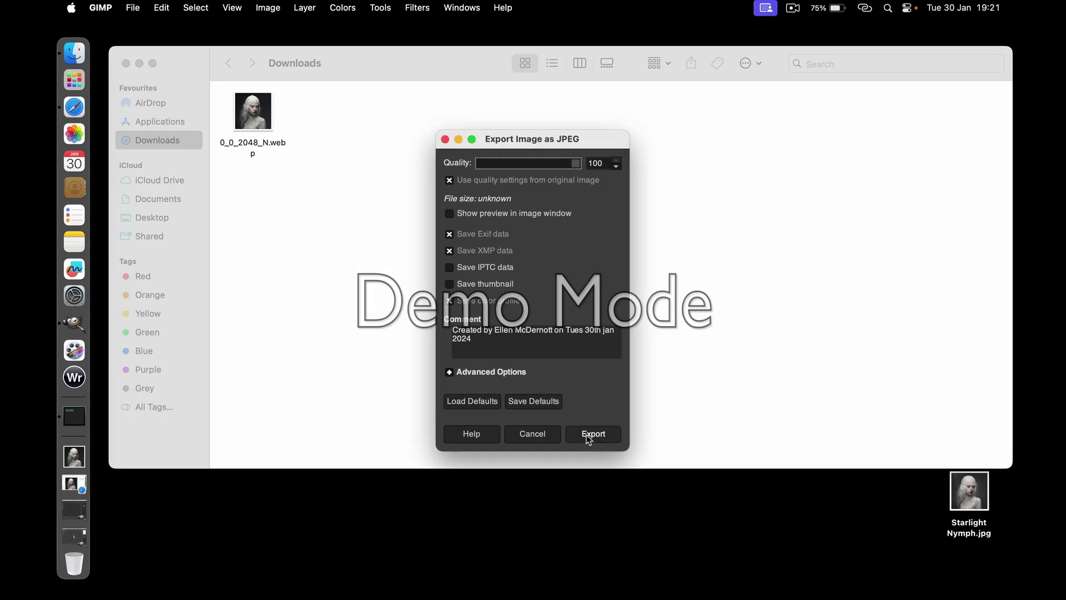
Move Starlight Nymph.jpg from the Desktop into the Midjourney folder in Finder.
left_click(593, 436)
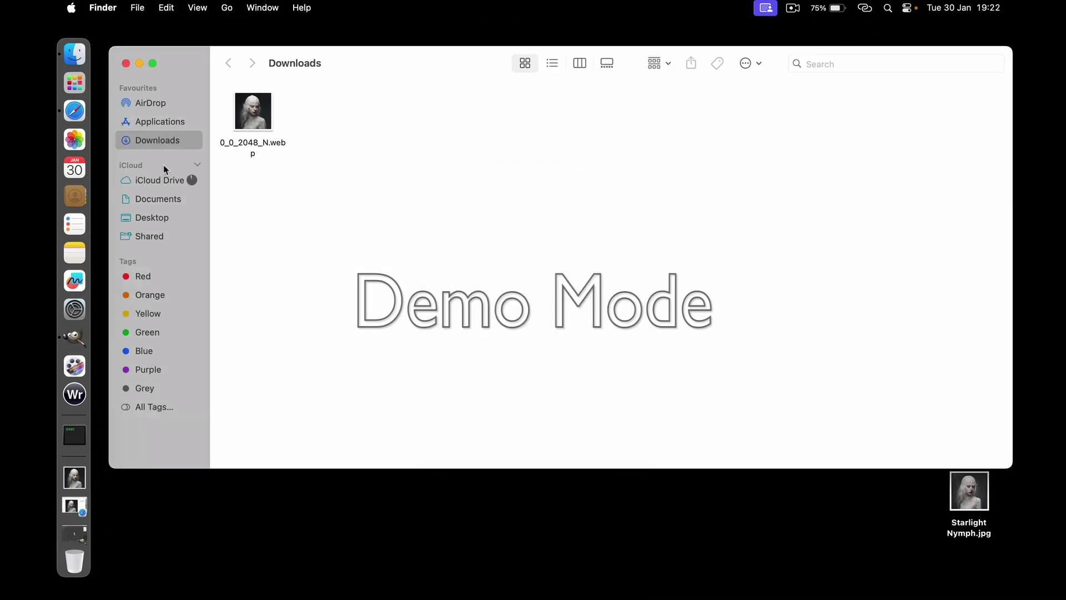
left_click(151, 217)
left_click_drag(473, 114, 257, 196)
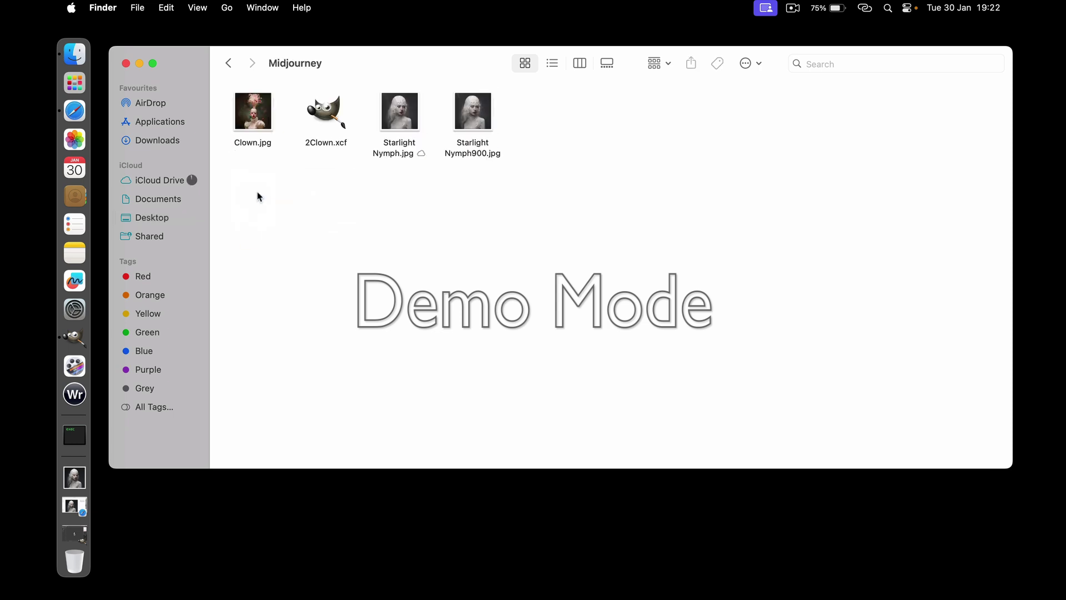